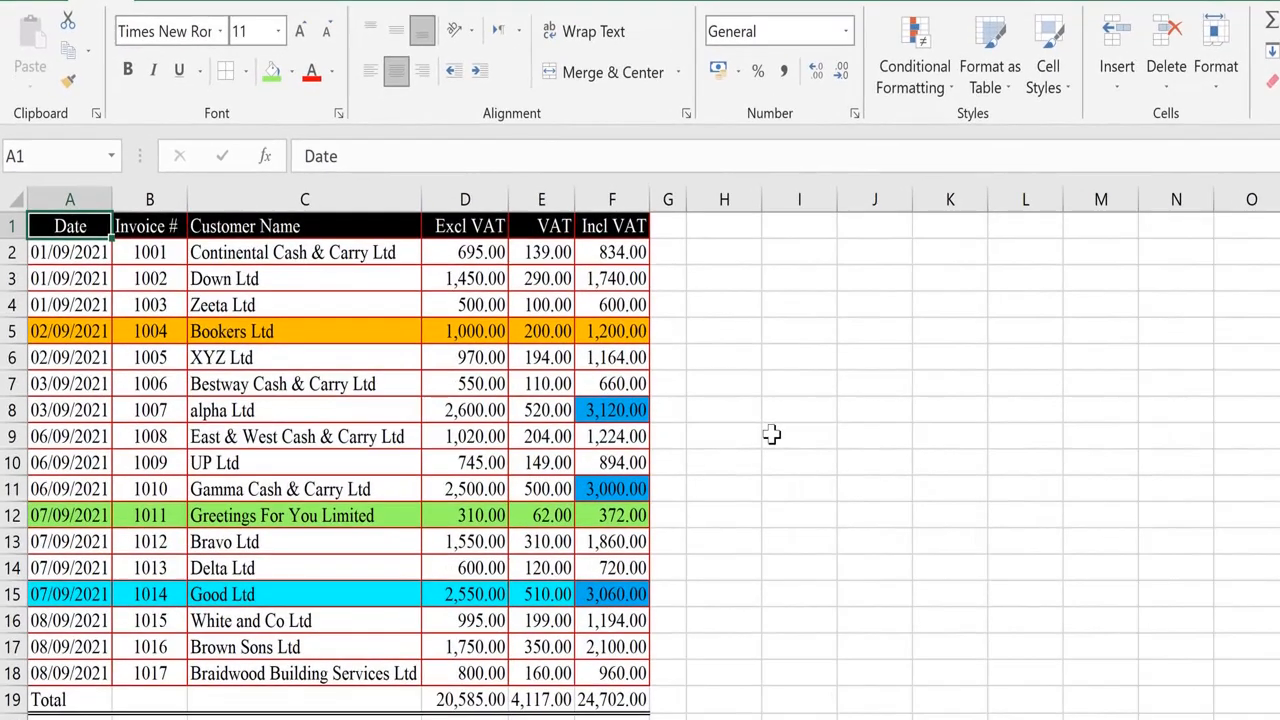
Copy the header row A1:F1 and paste it into H1.
key("shift+Right")
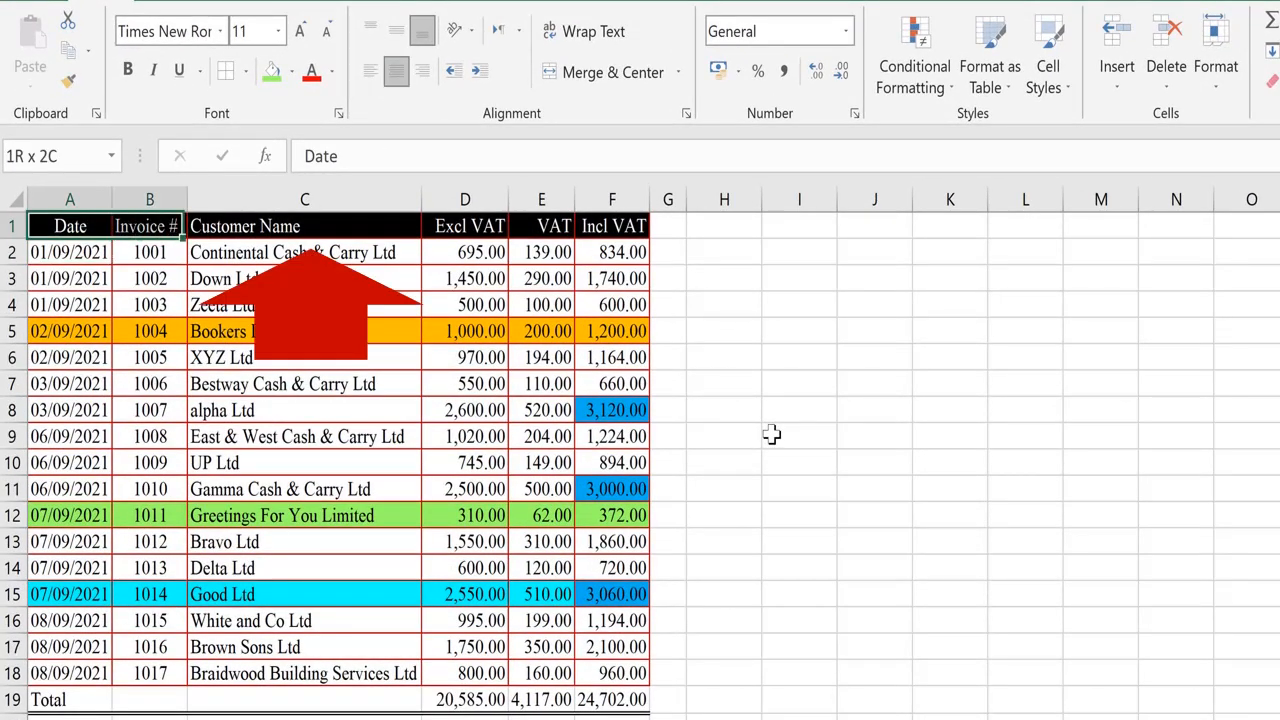
key("shift+Right")
key("shift+Right")
key("shift+Right")
key("shift+Right")
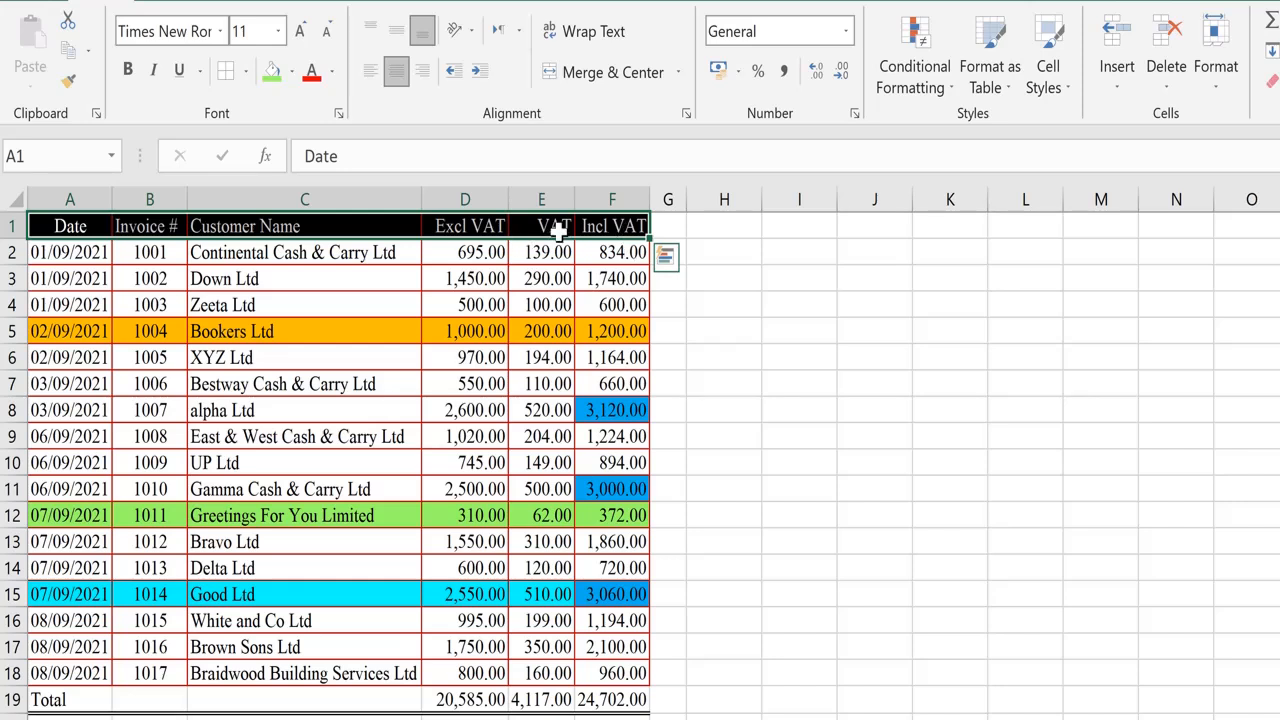
left_click(68, 52)
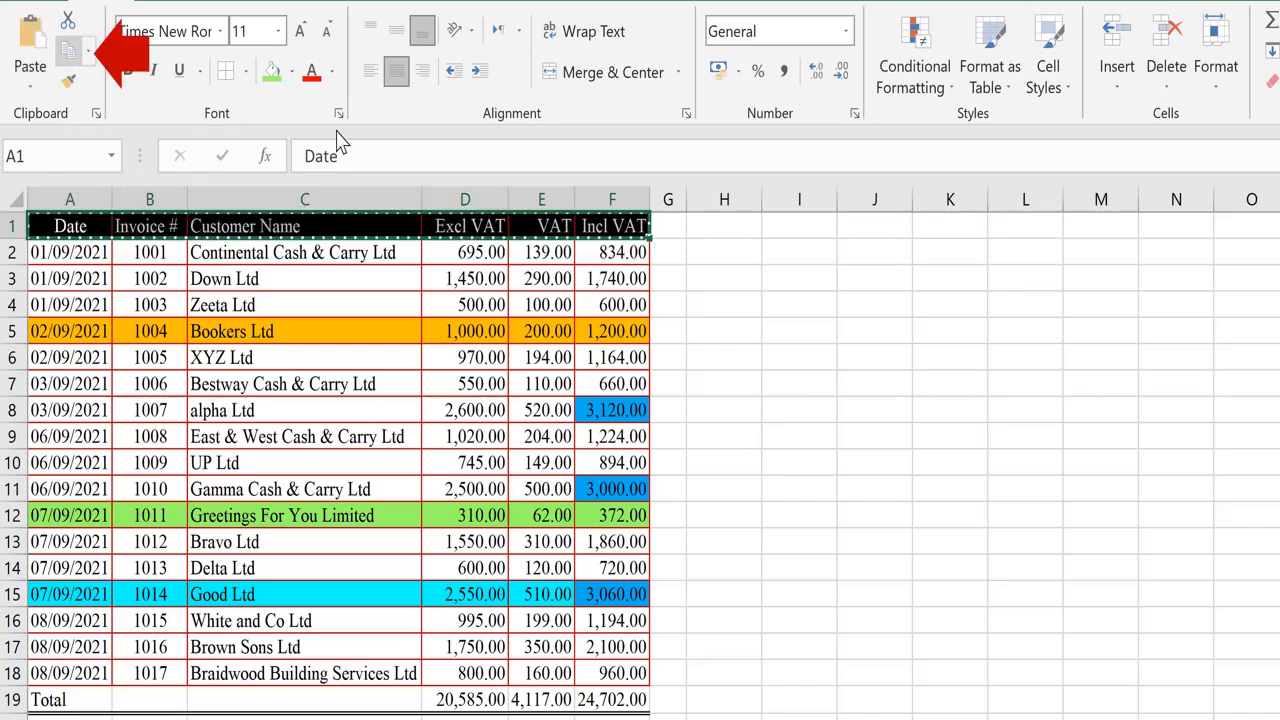
left_click(740, 224)
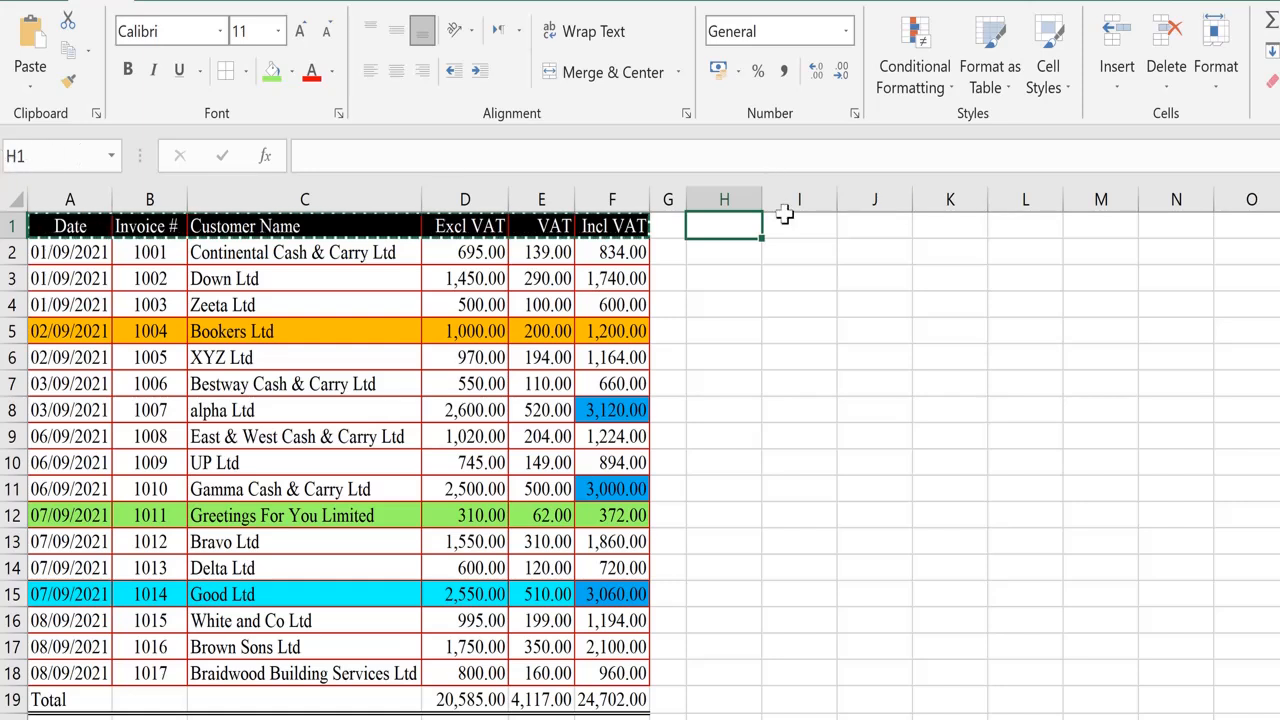
left_click(38, 48)
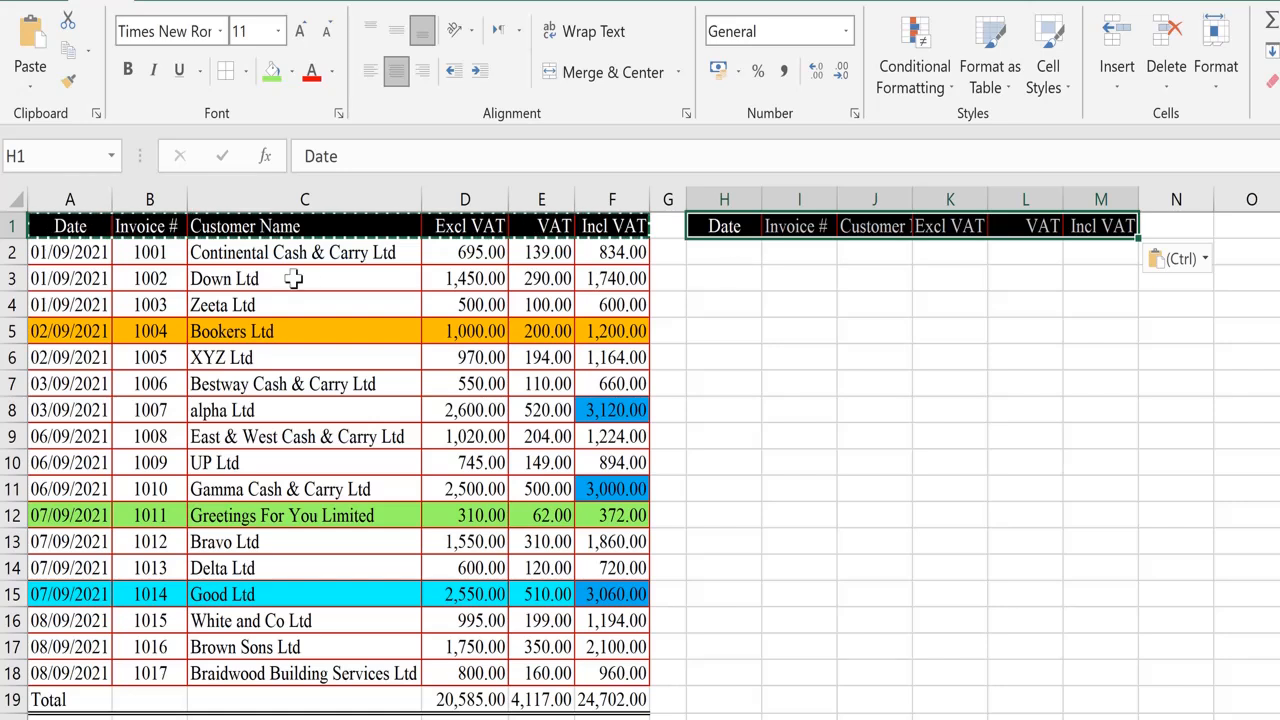
key("Escape")
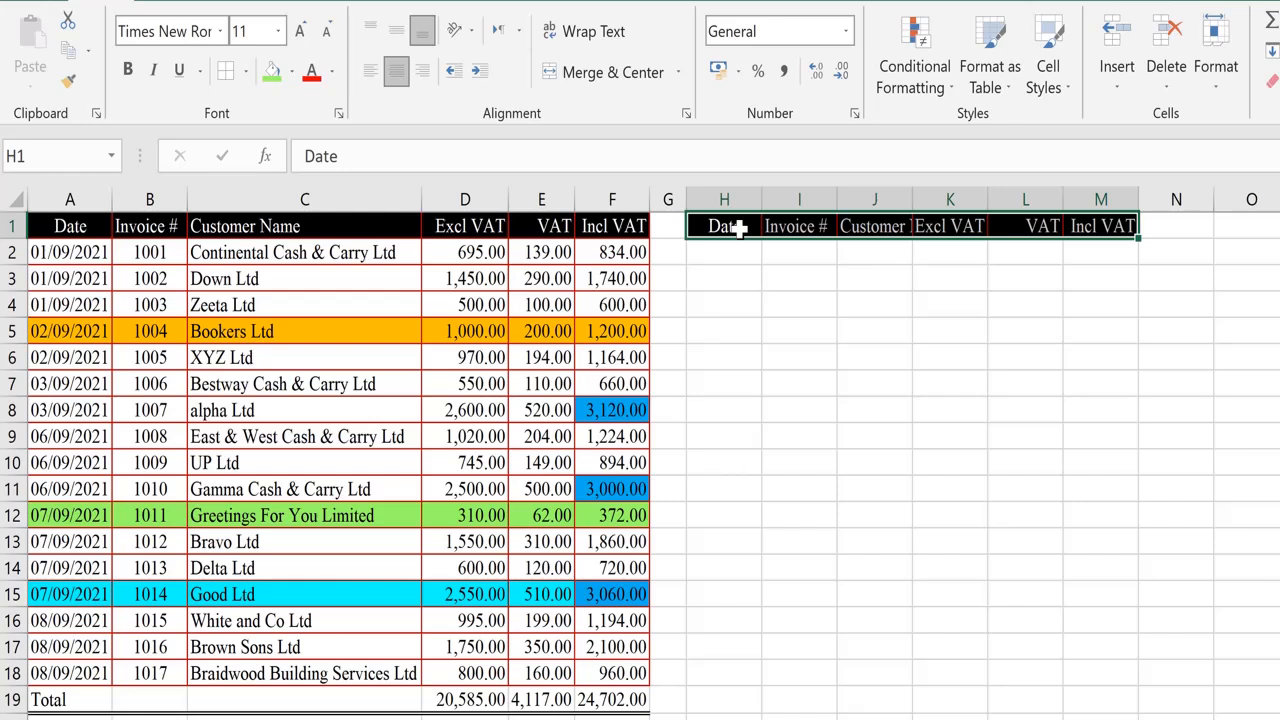
Examine the VAT and Incl VAT formulas in the original invoice table.
left_click(707, 259)
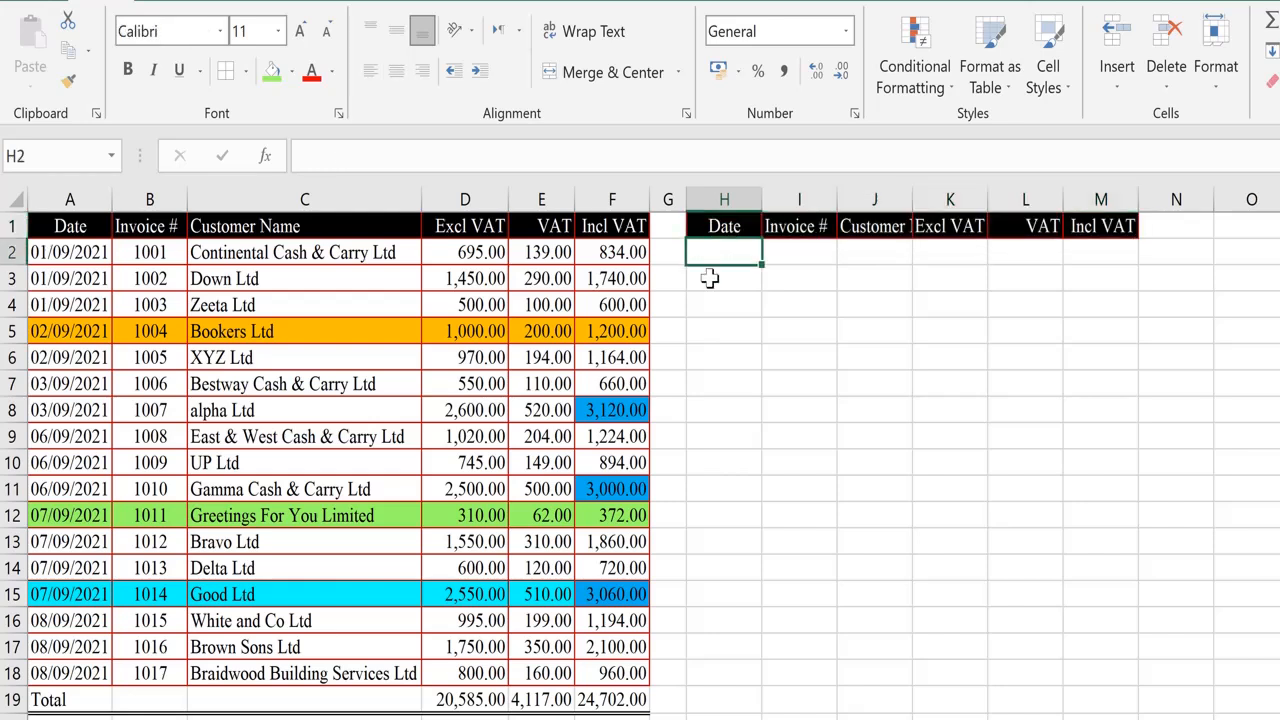
left_click(72, 226)
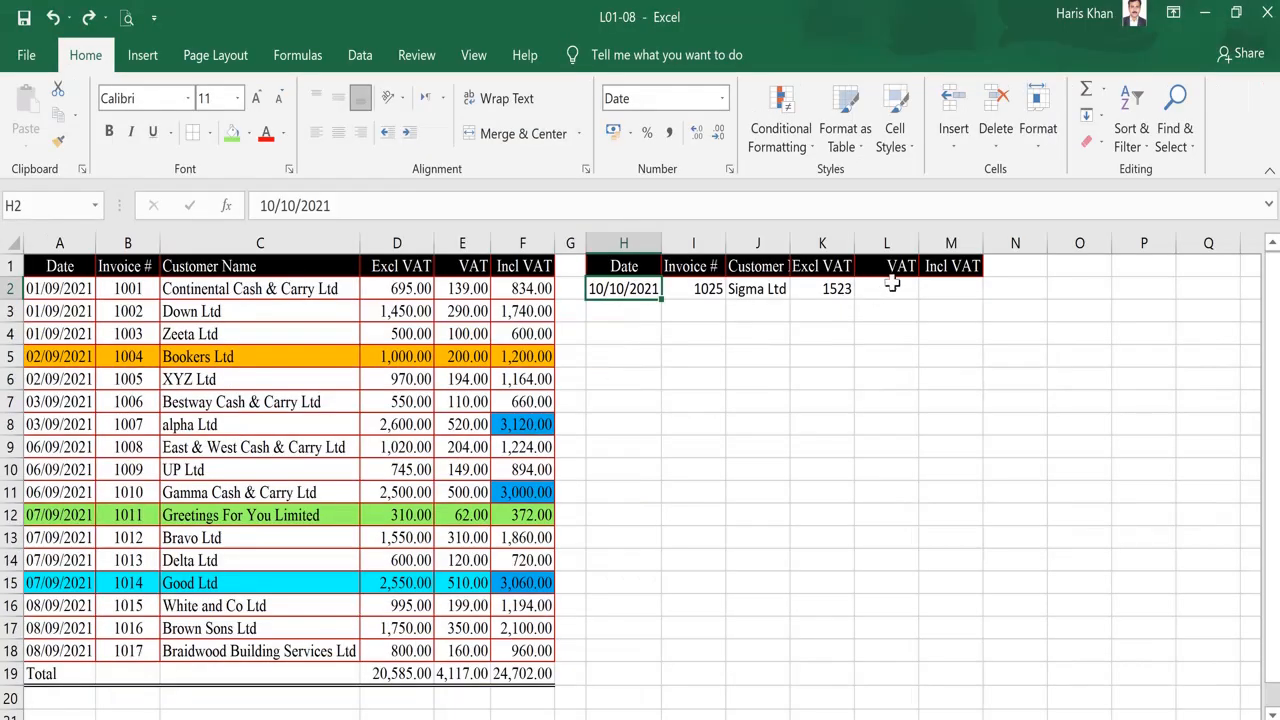
left_click(893, 285)
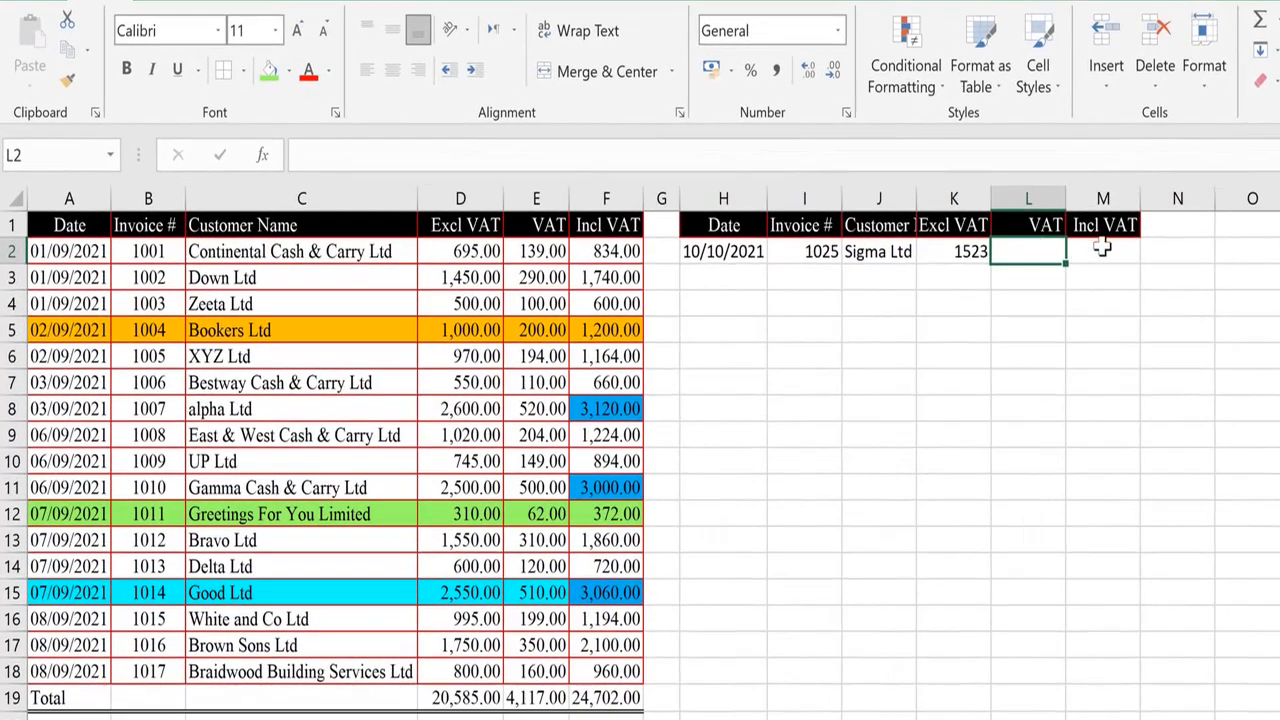
left_click(1101, 249)
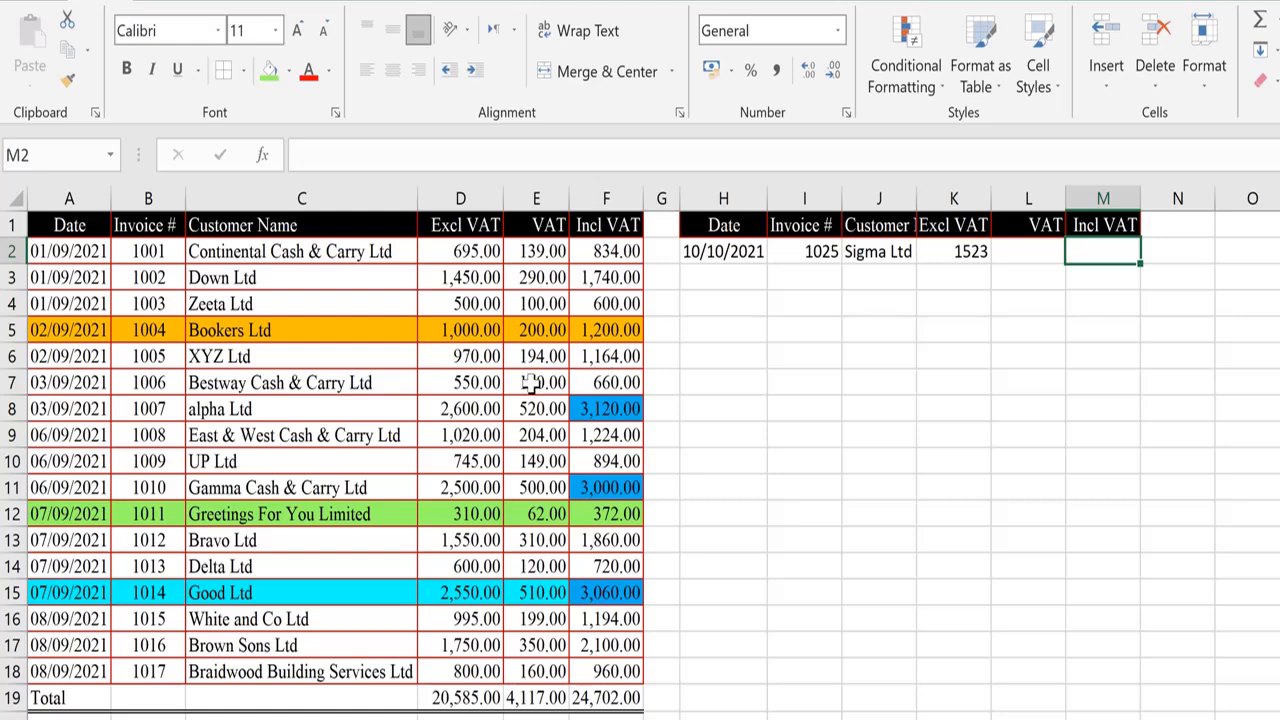
left_click(535, 199)
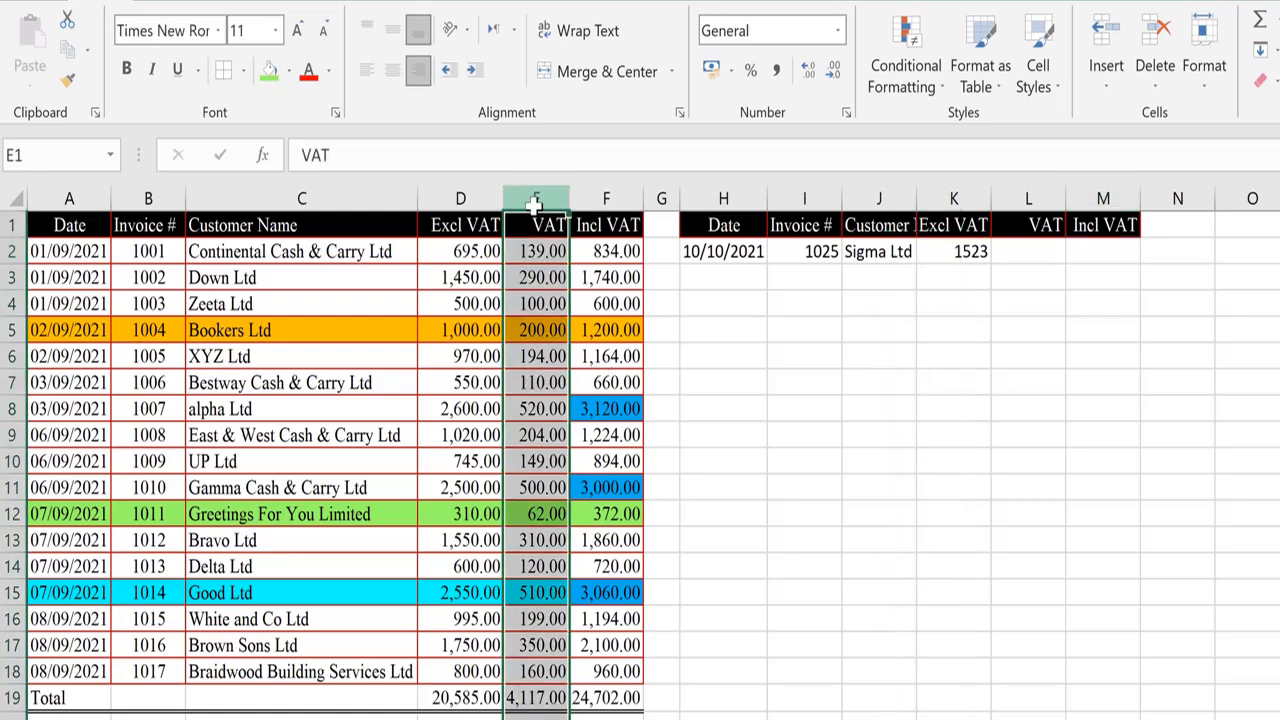
left_click(582, 199)
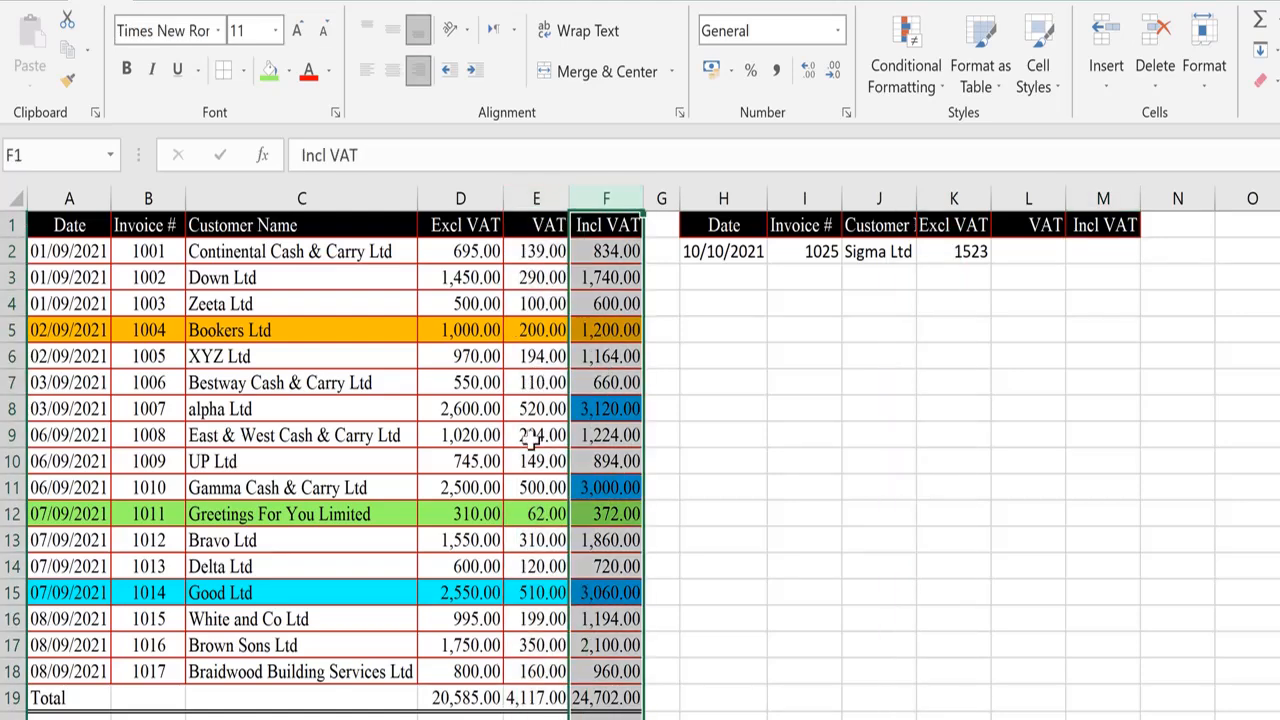
left_click(536, 403)
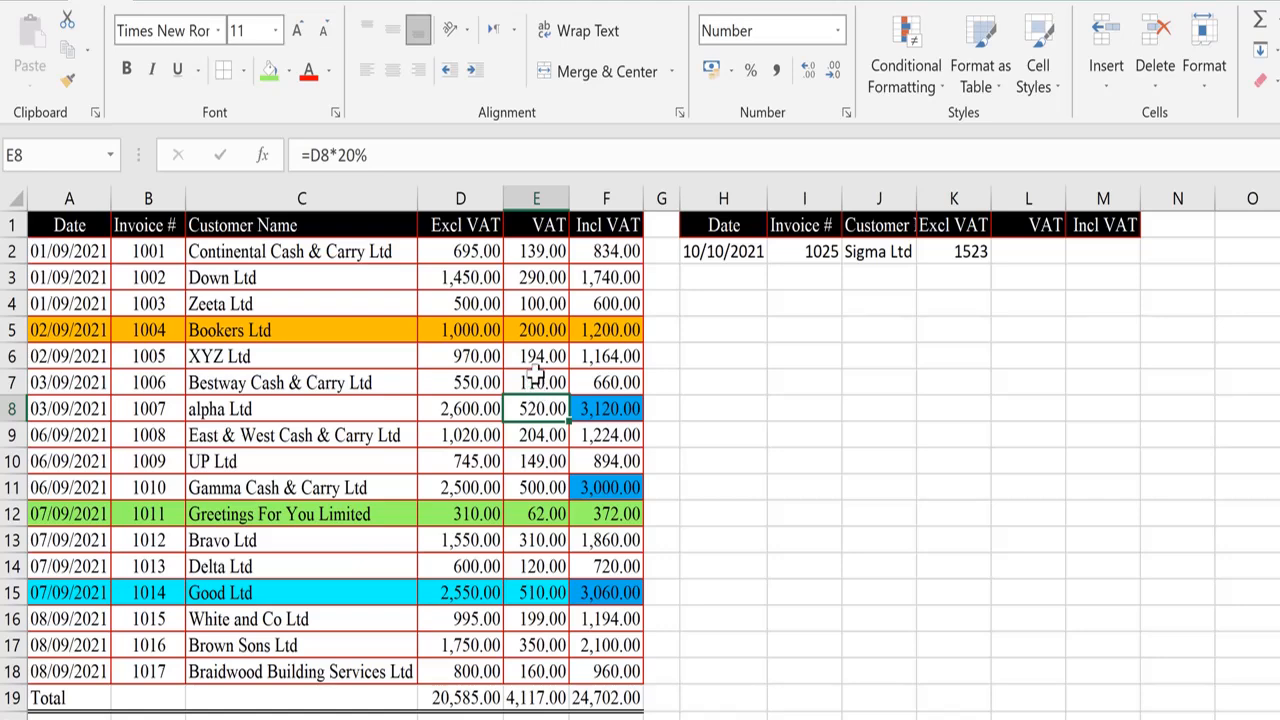
left_click(535, 377)
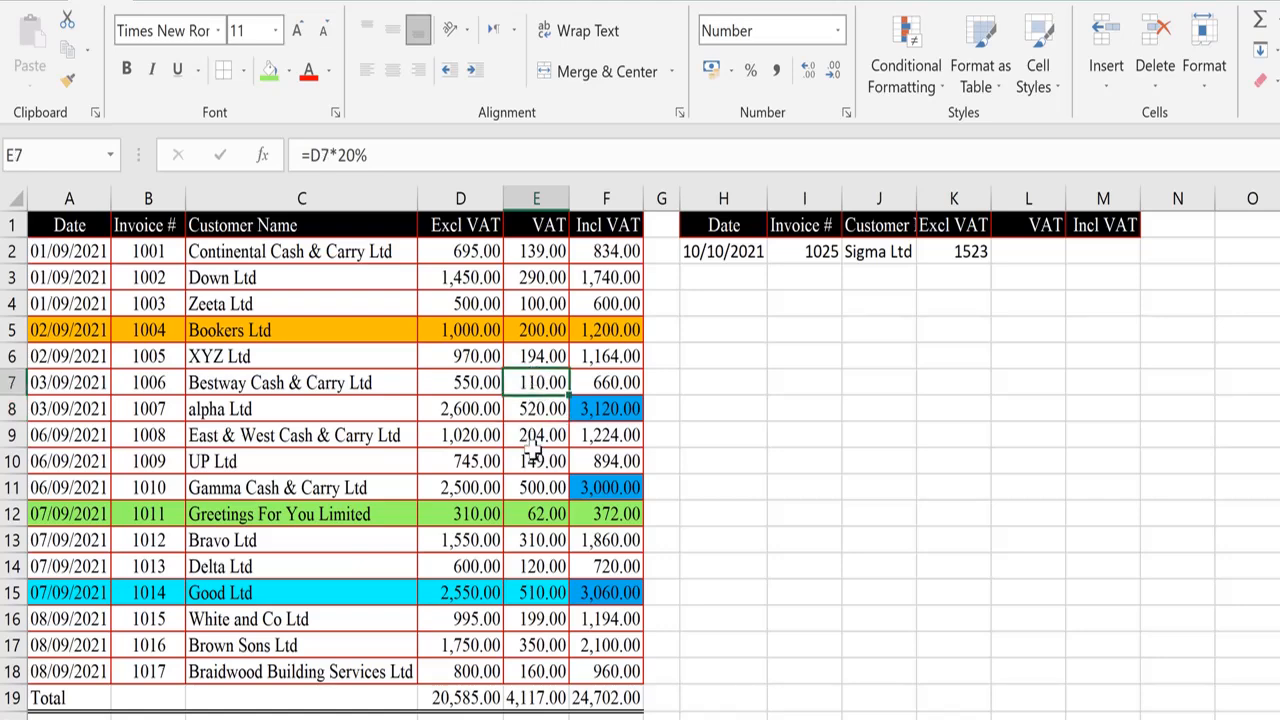
Copy E7:F7 and paste it into L2:M2 as formulas only.
left_click(620, 380, "ctrl")
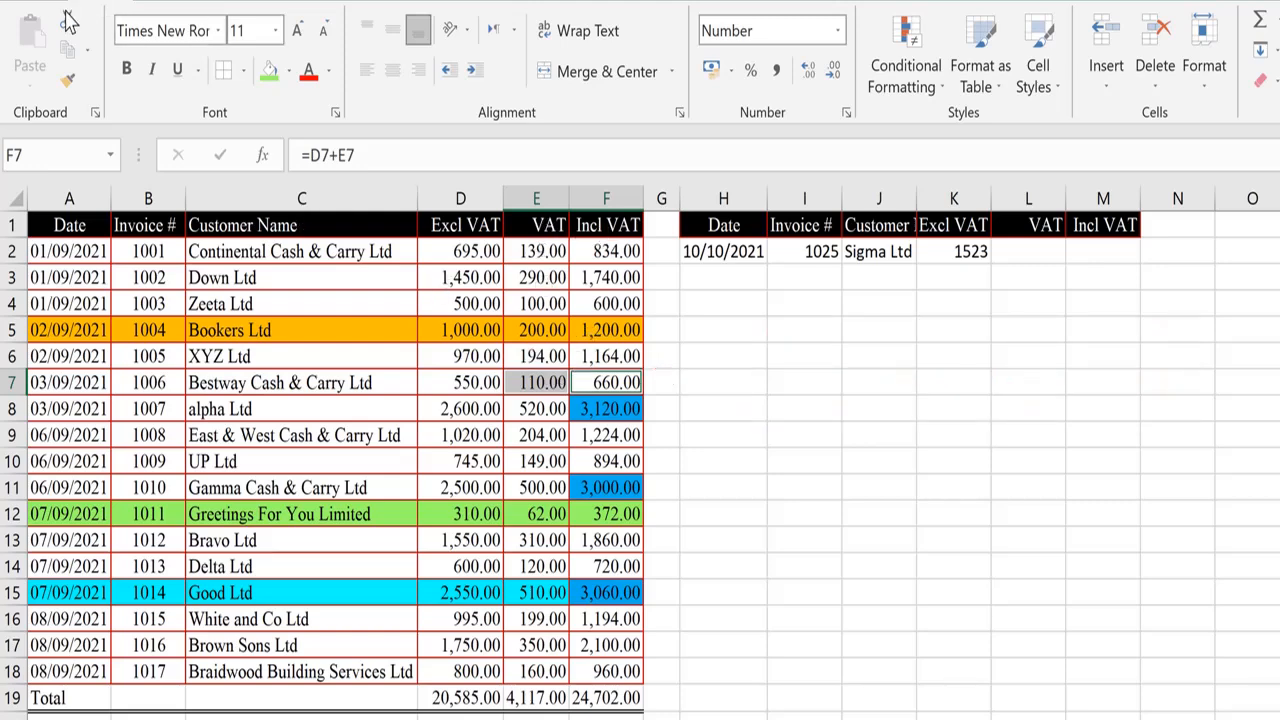
left_click(66, 50)
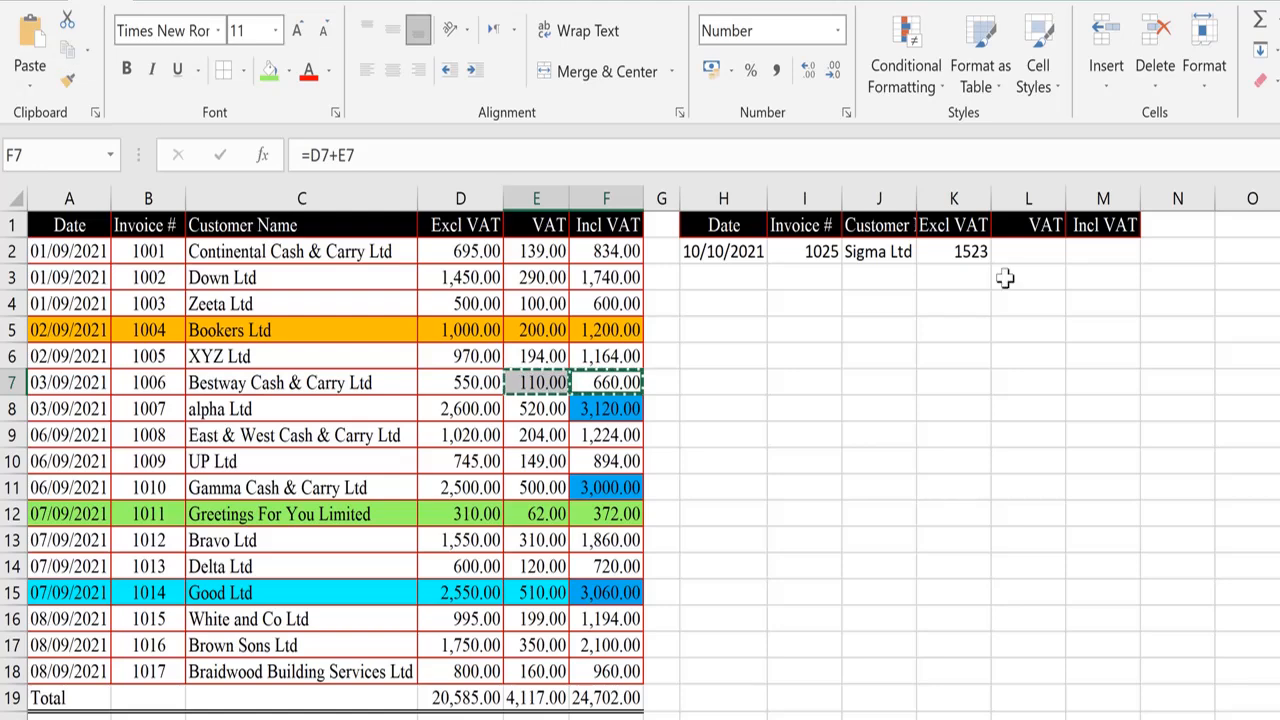
left_click(1040, 250)
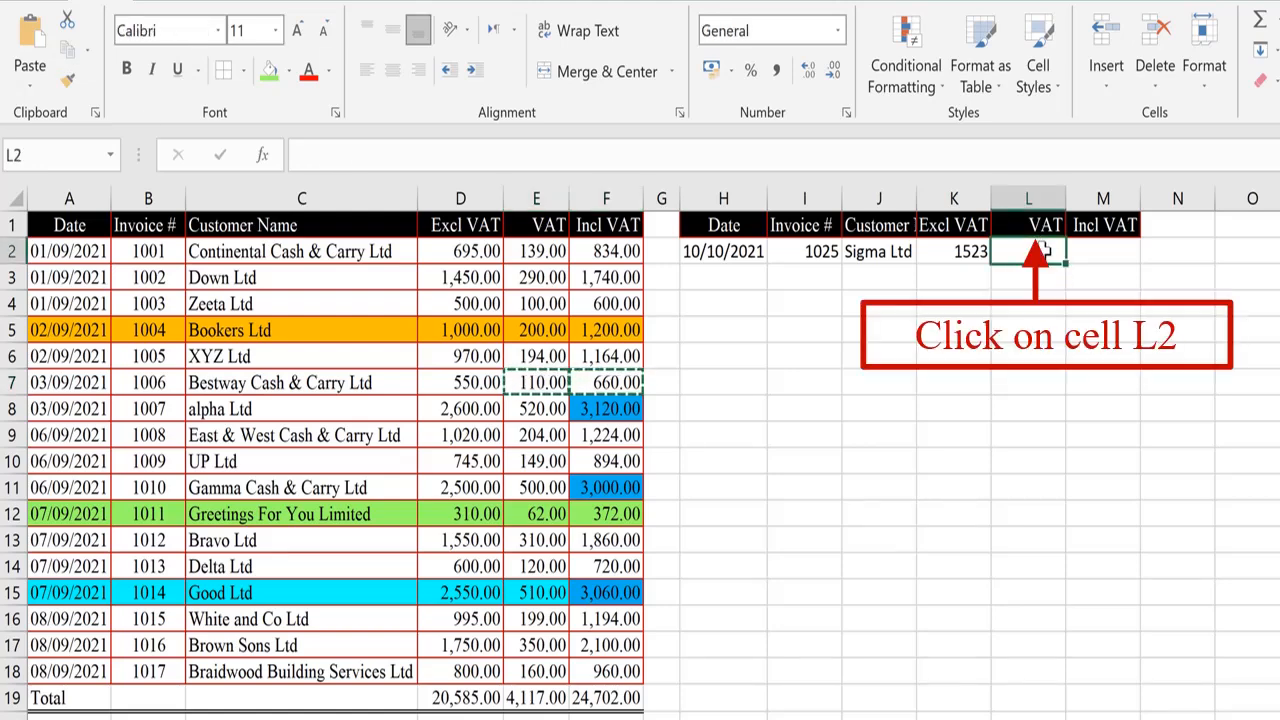
left_click(30, 90)
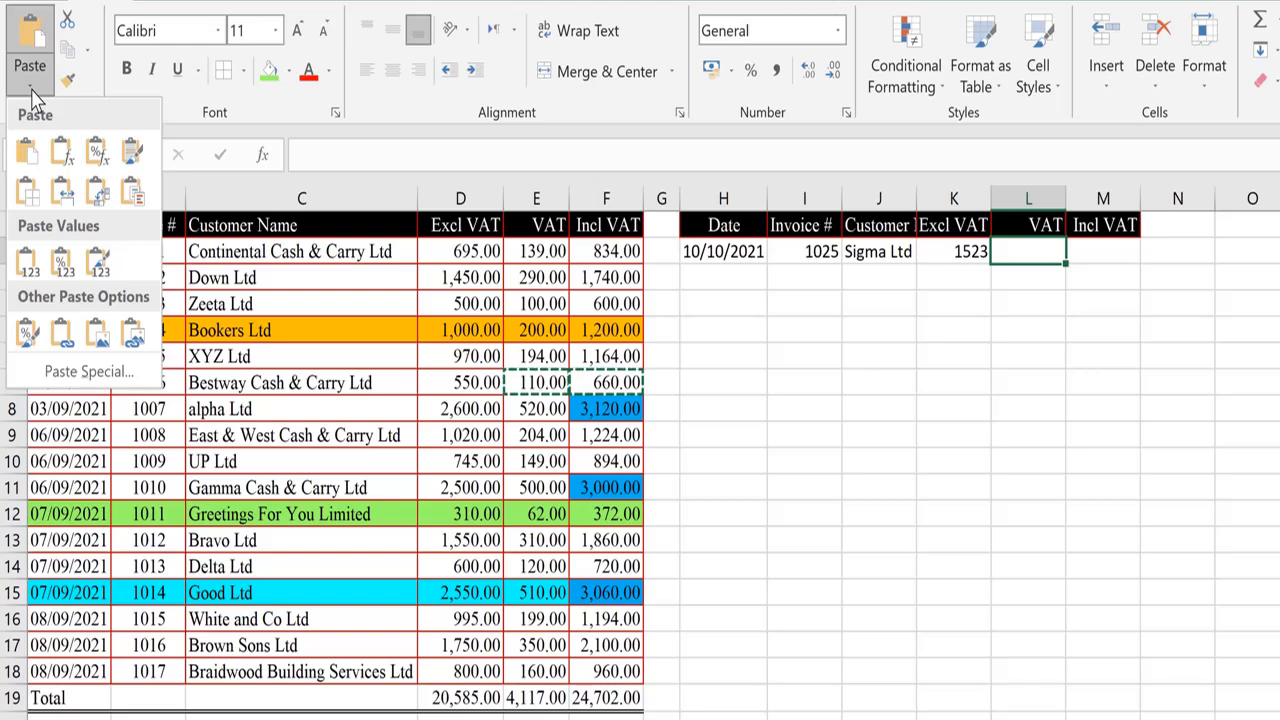
left_click(57, 160)
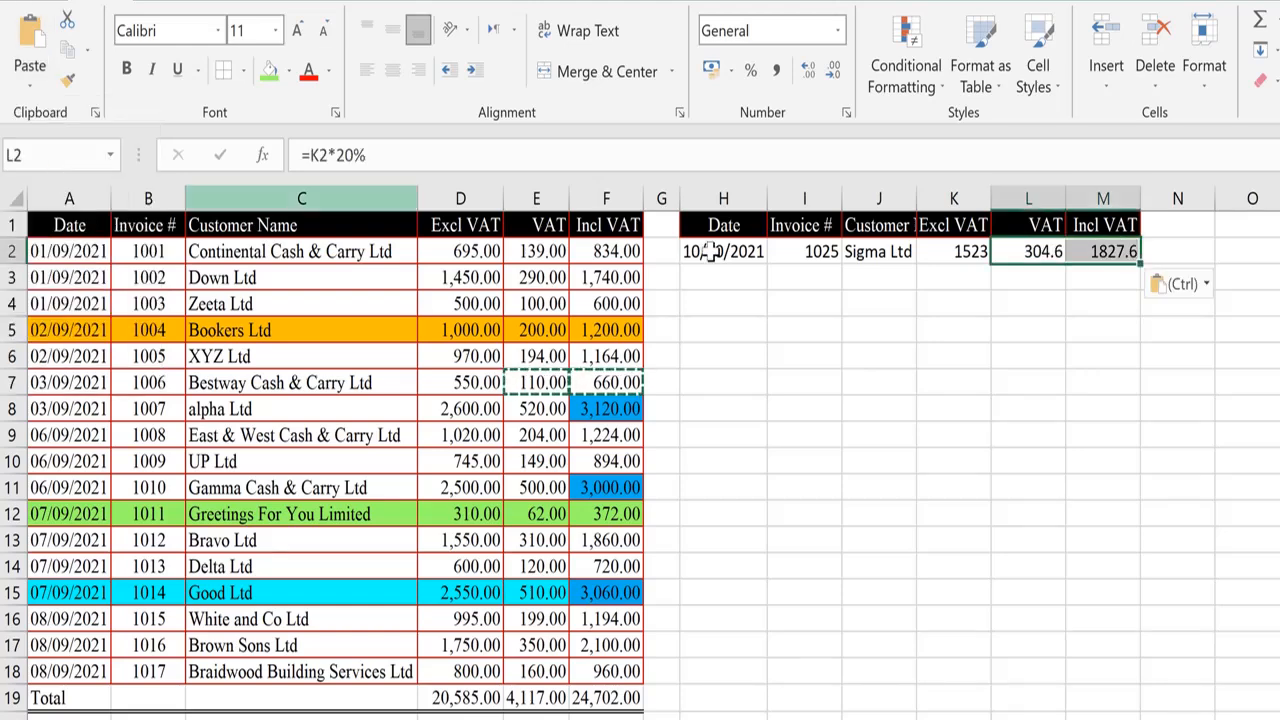
key("Escape")
left_click(1043, 277)
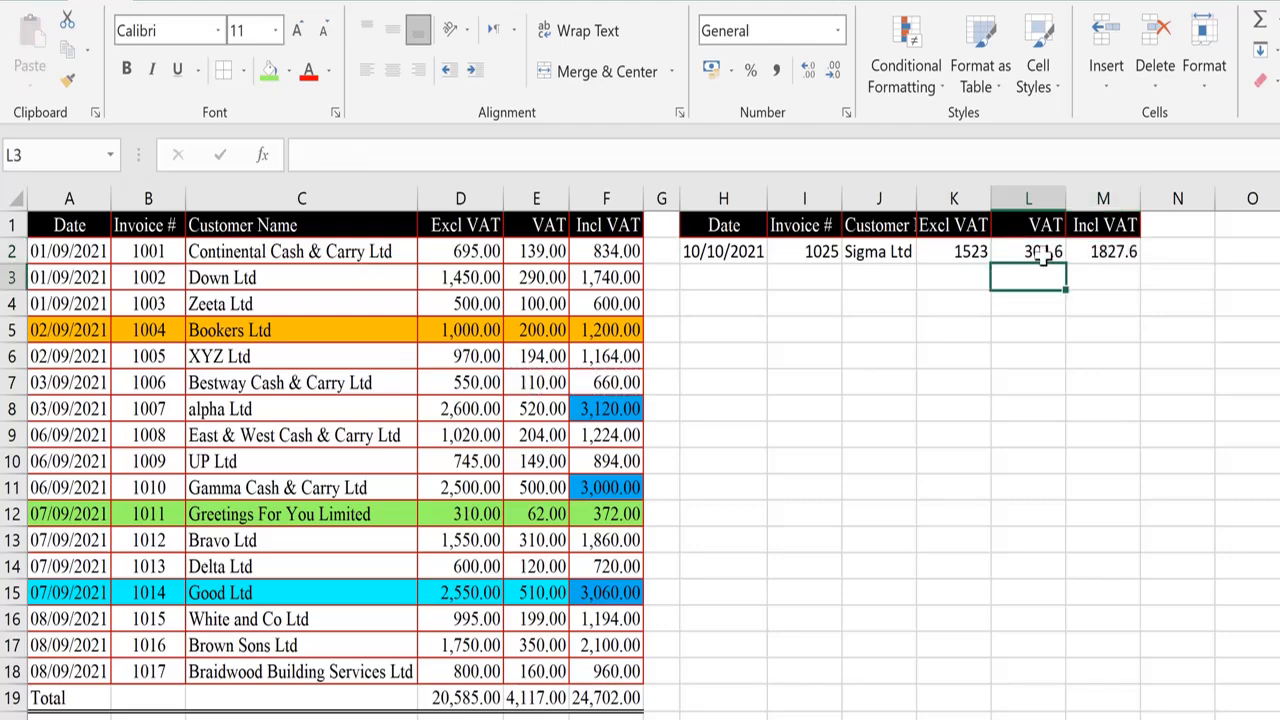
Inspect the formulas in L2 and M2, then clear both cells.
left_click(1041, 251)
key("F2")
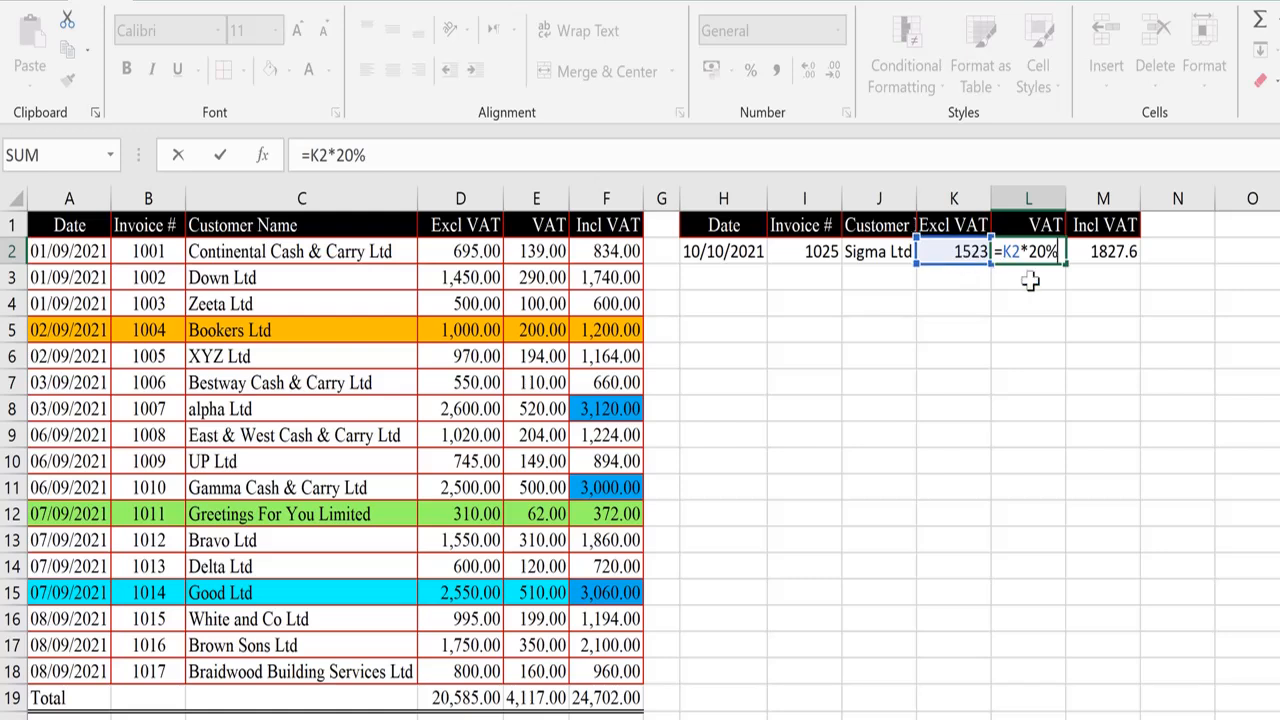
key("Escape")
left_click(1100, 252)
key("F2")
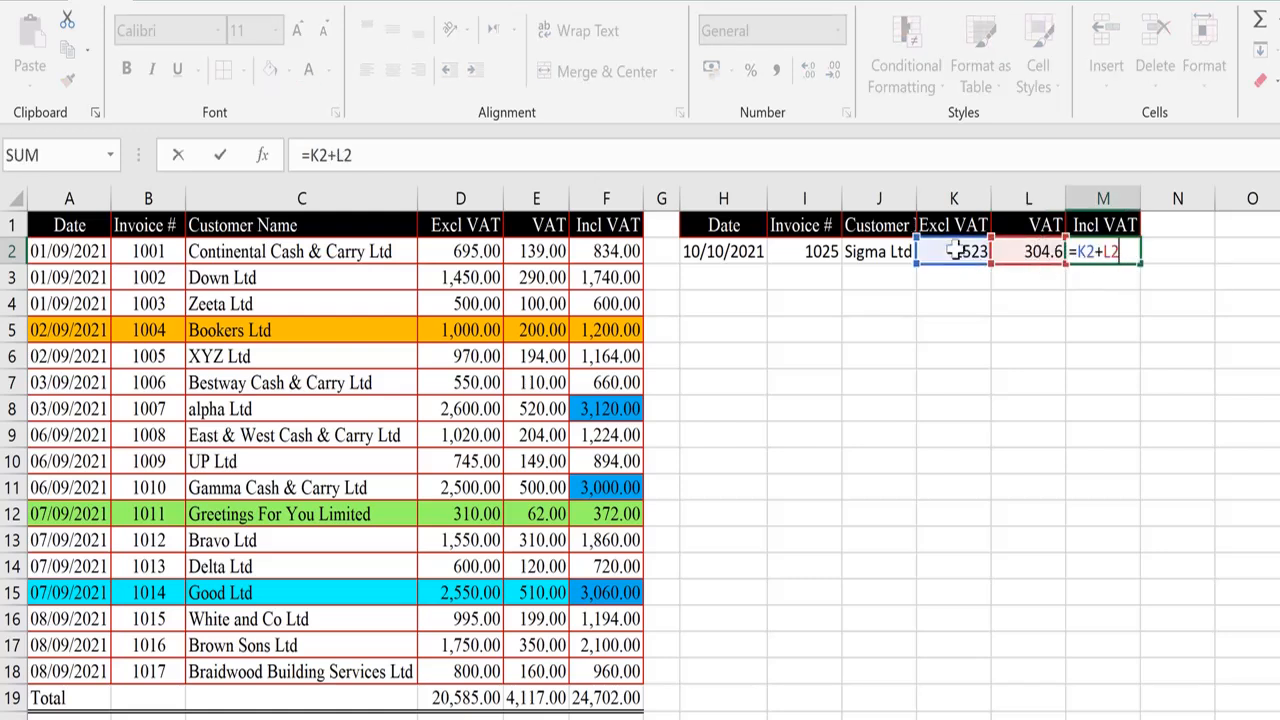
key("Escape")
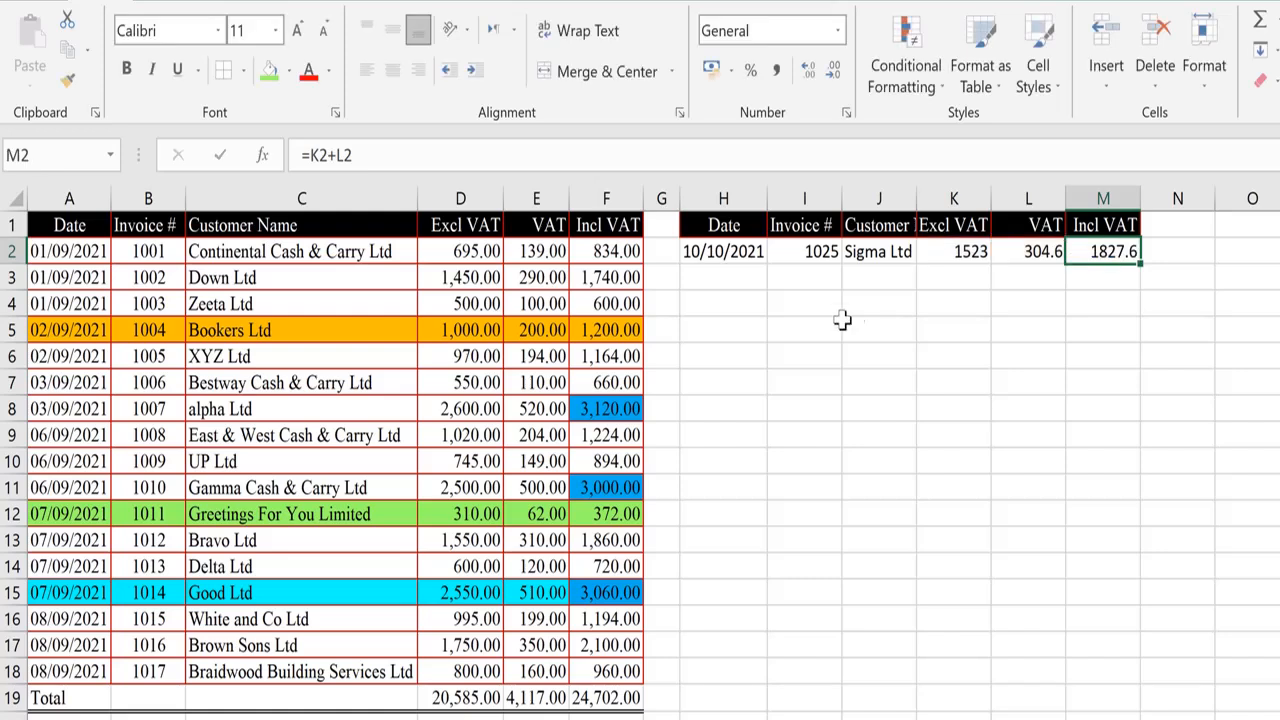
left_click(850, 325)
left_click_drag(712, 248, 1115, 256)
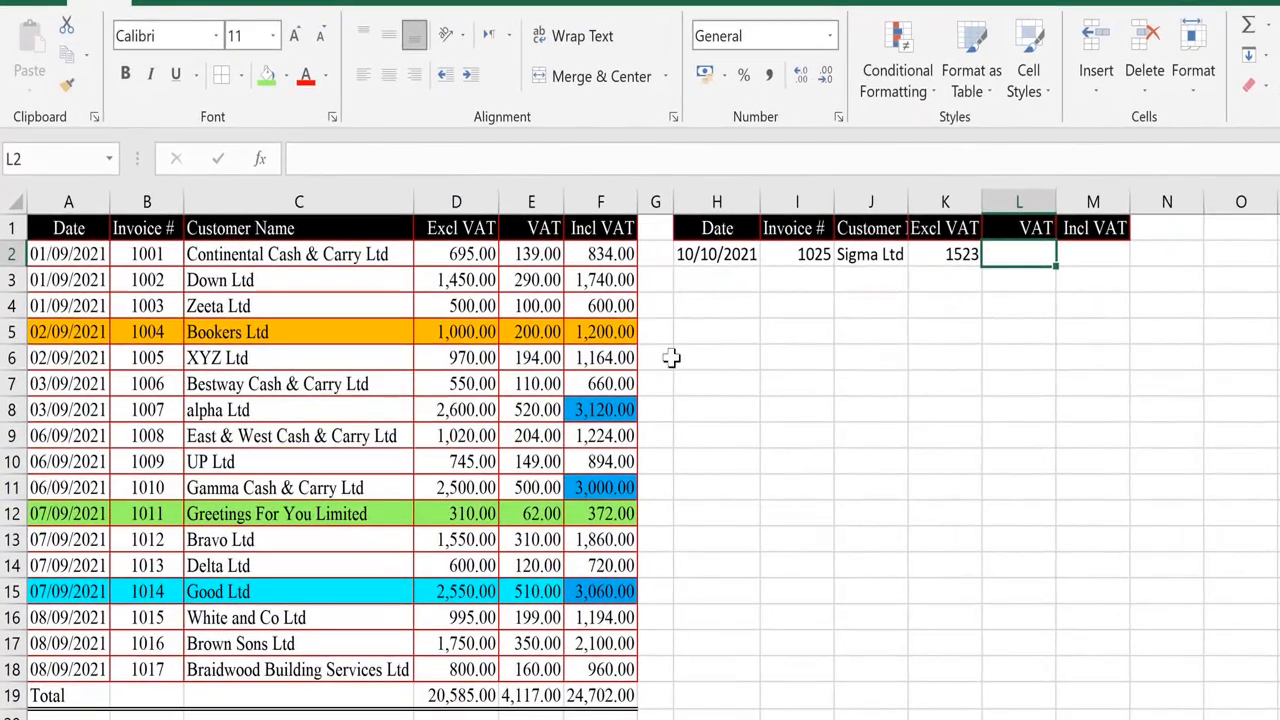
Copy E5:F5 and paste it into L2:M2 with formulas and number formatting only.
left_click(510, 358)
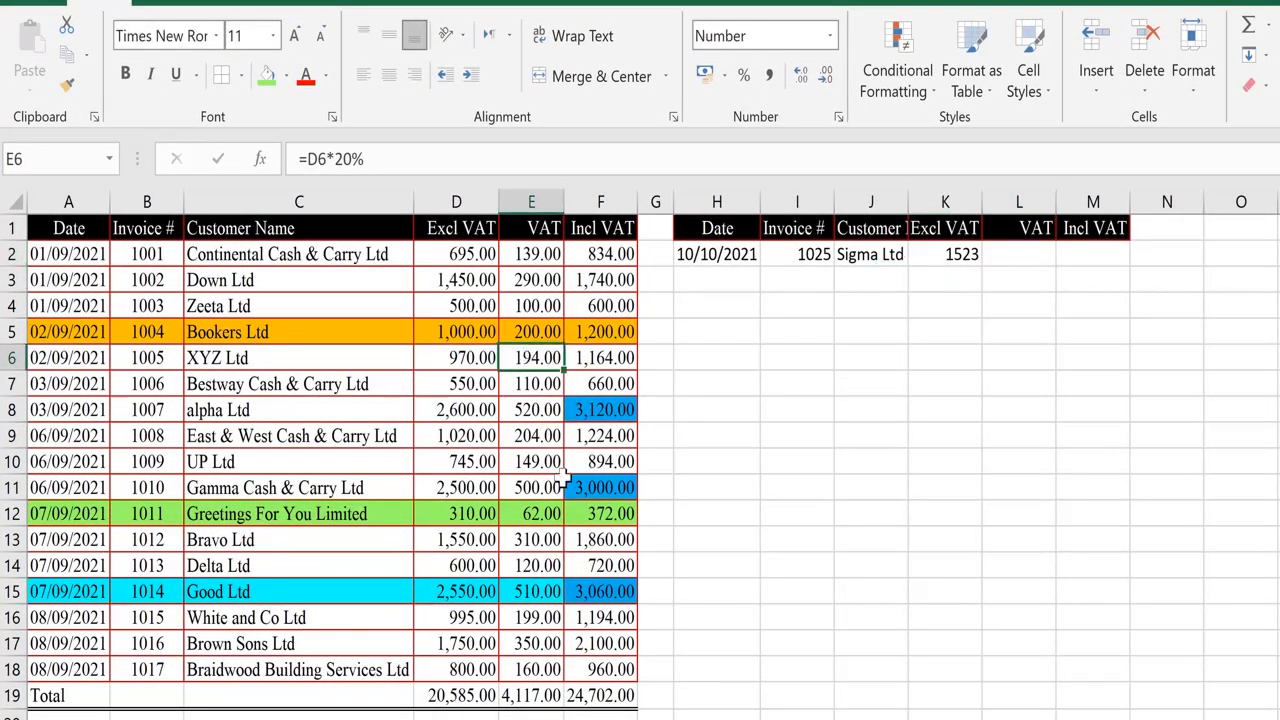
key("shift+Right")
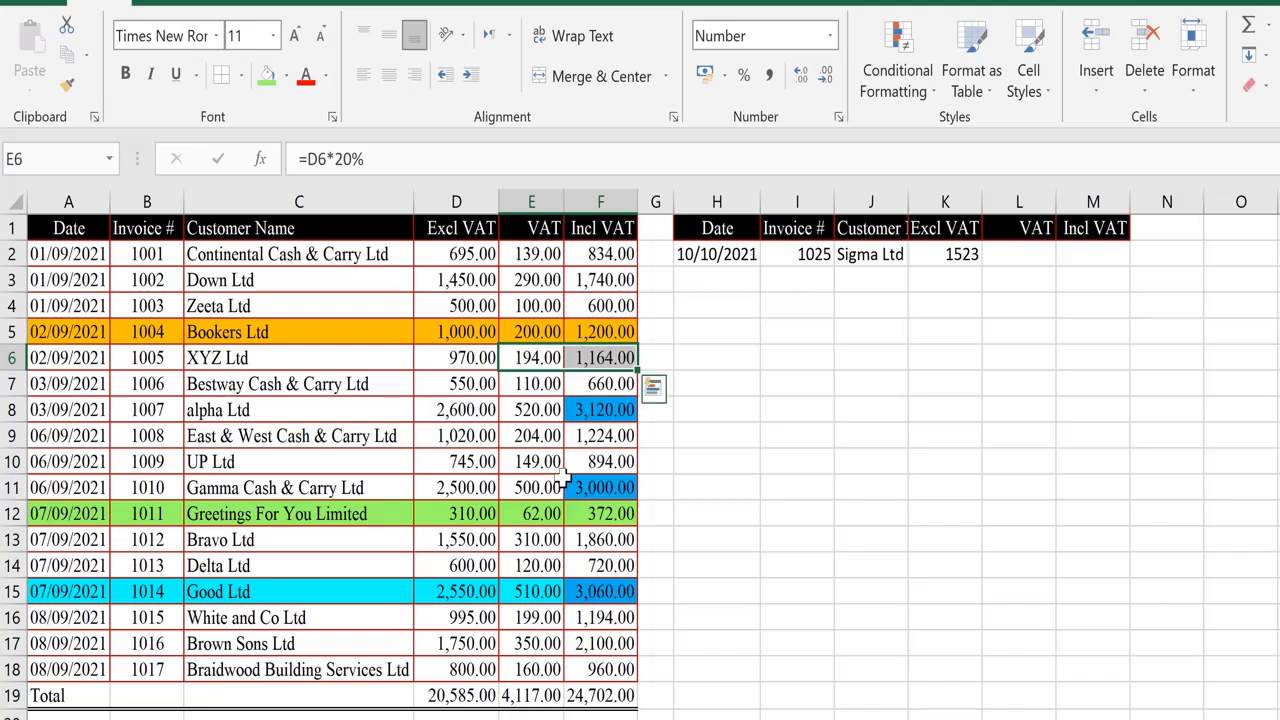
key("Left")
key("Right")
key("Up")
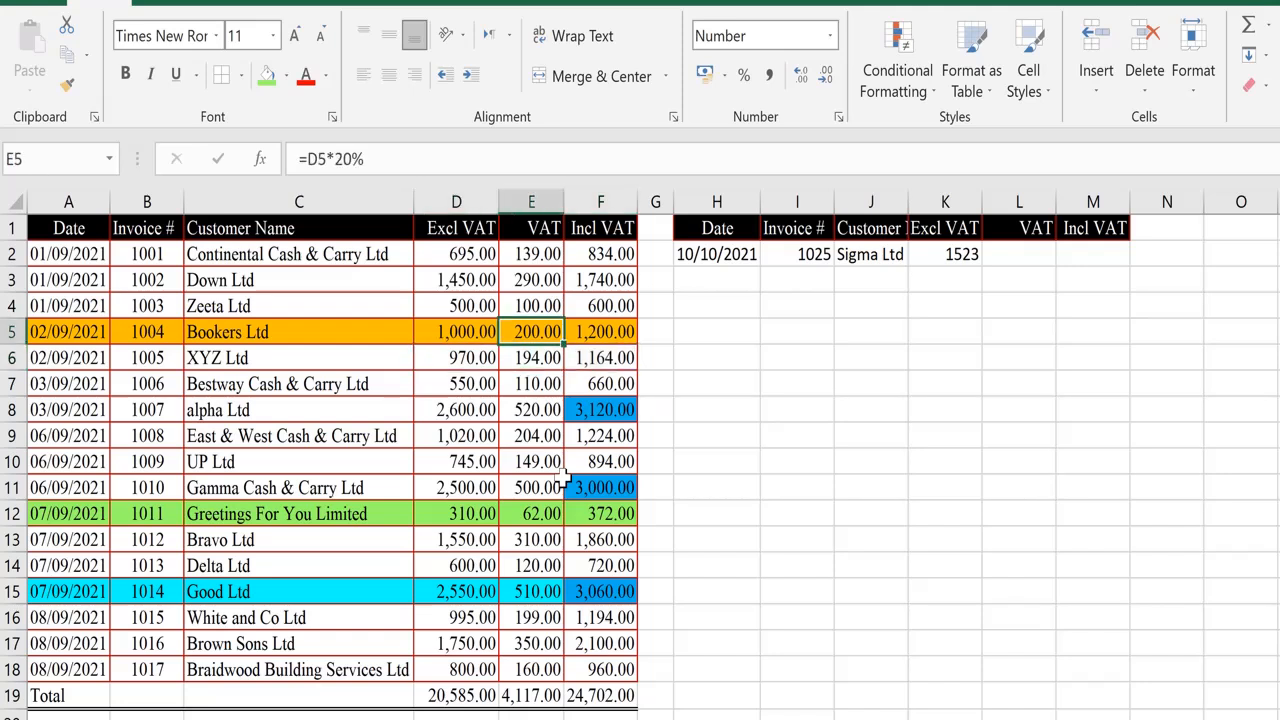
key("shift+Right")
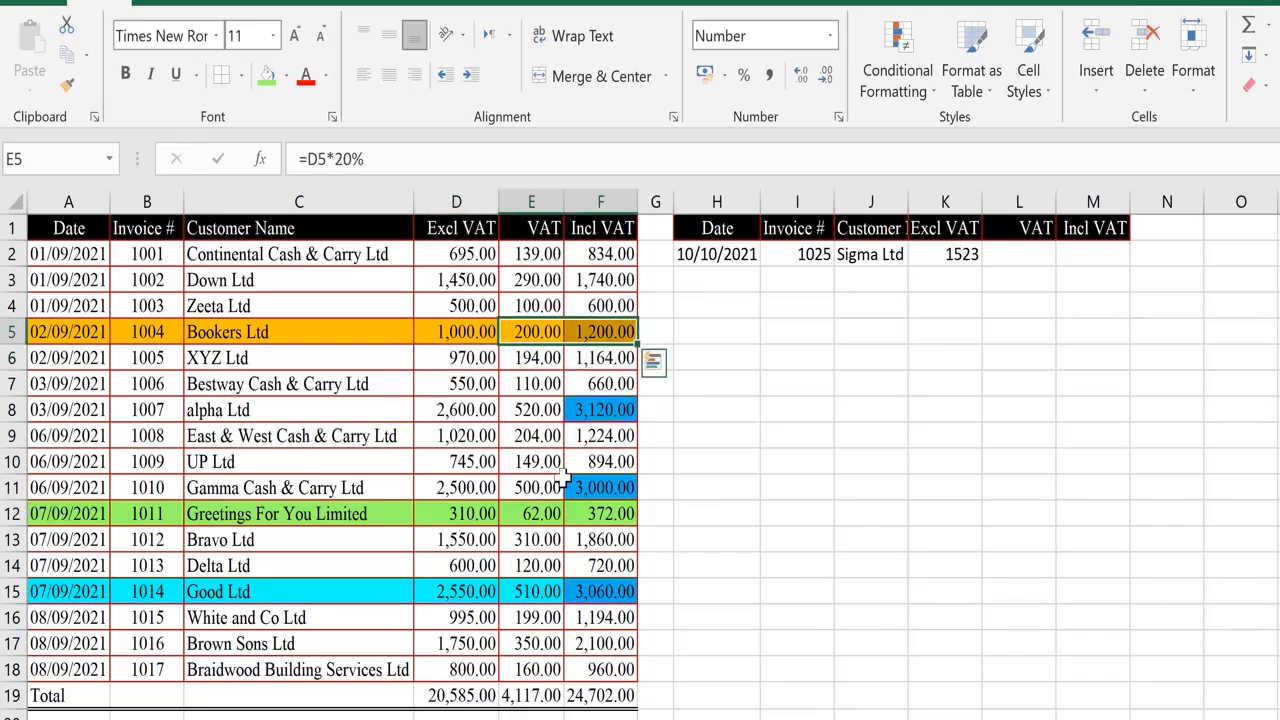
left_click(66, 53)
left_click(1035, 257)
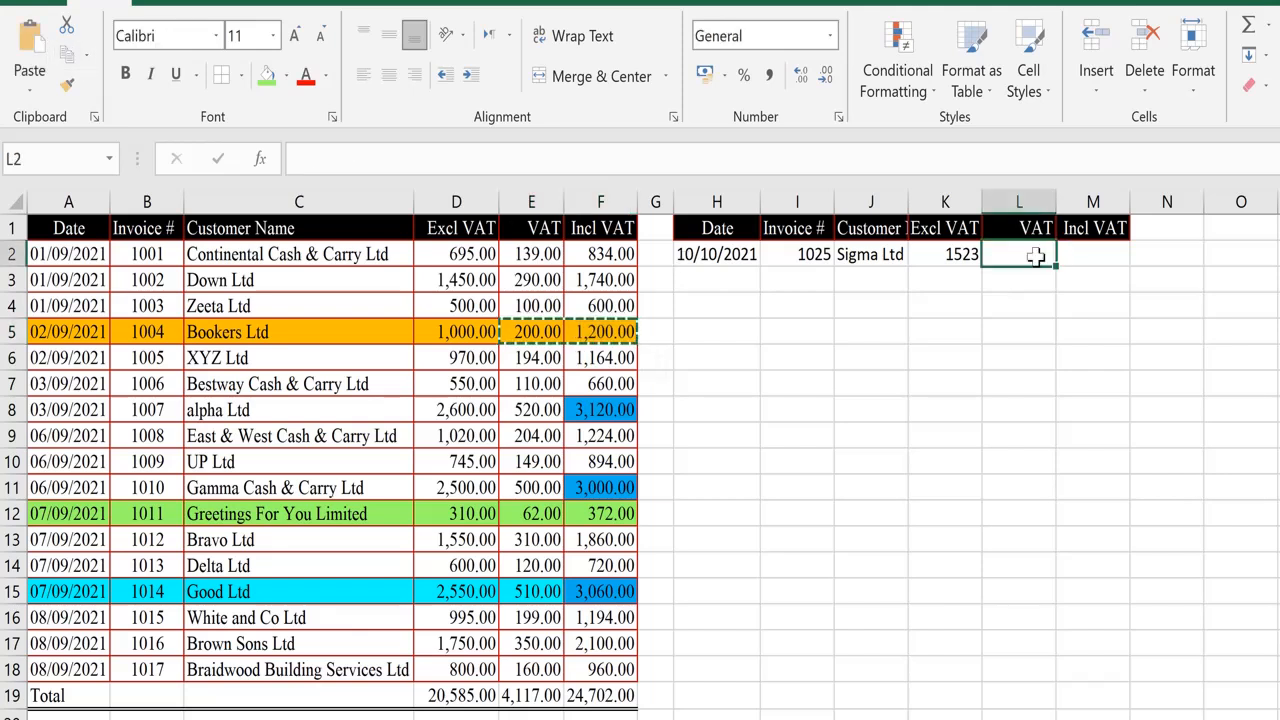
left_click(20, 90)
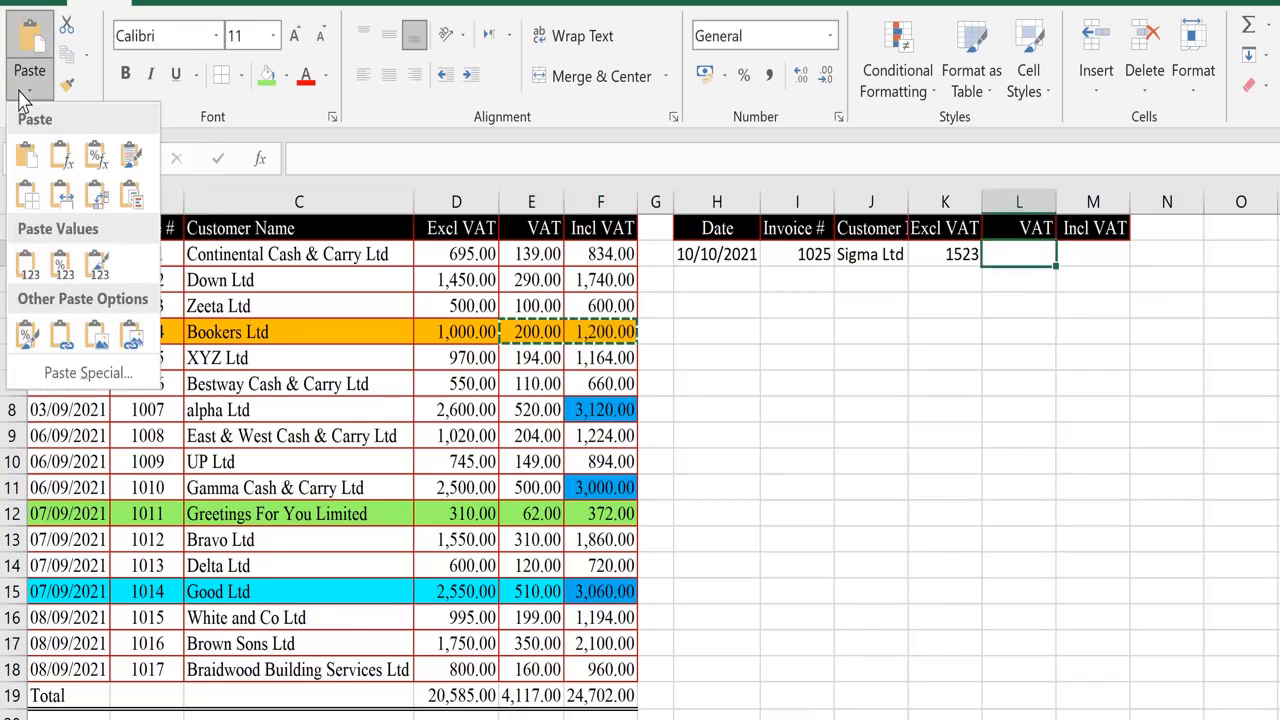
left_click(96, 160)
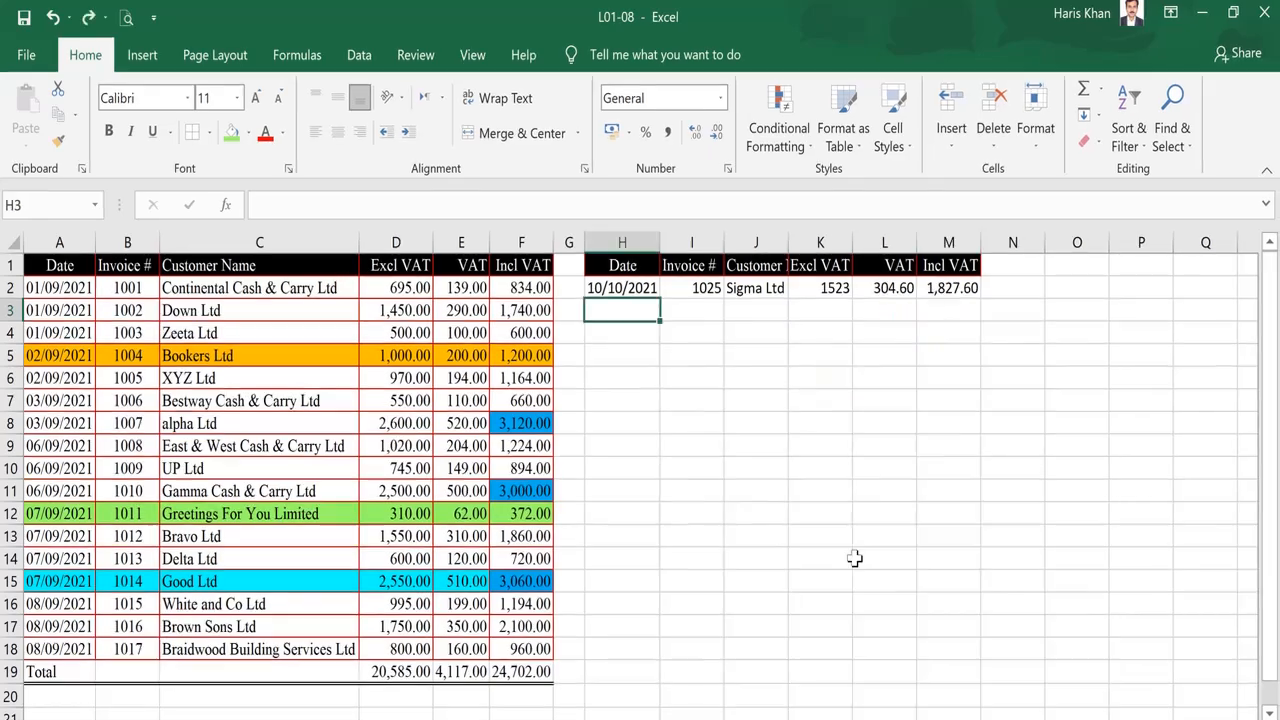
Copy the Bookers Ltd row A5:F5 and paste it into H3 without borders.
left_click(58, 356)
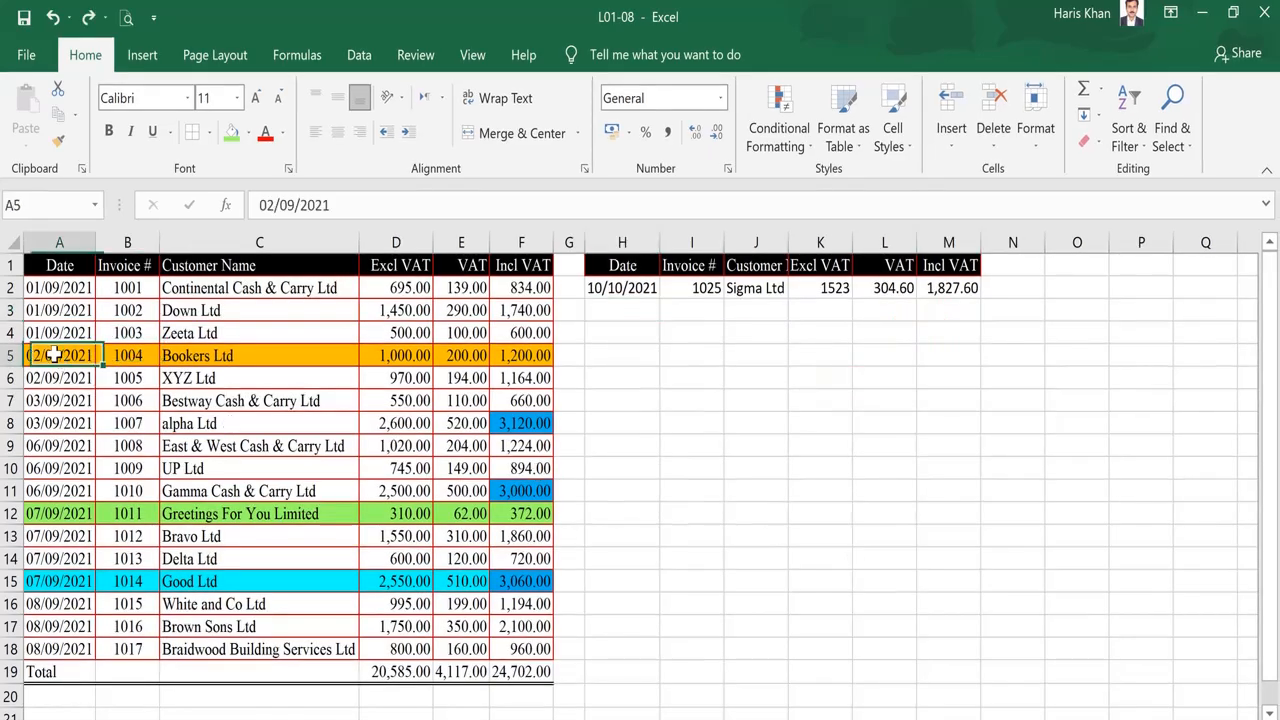
key("ctrl+shift+Right")
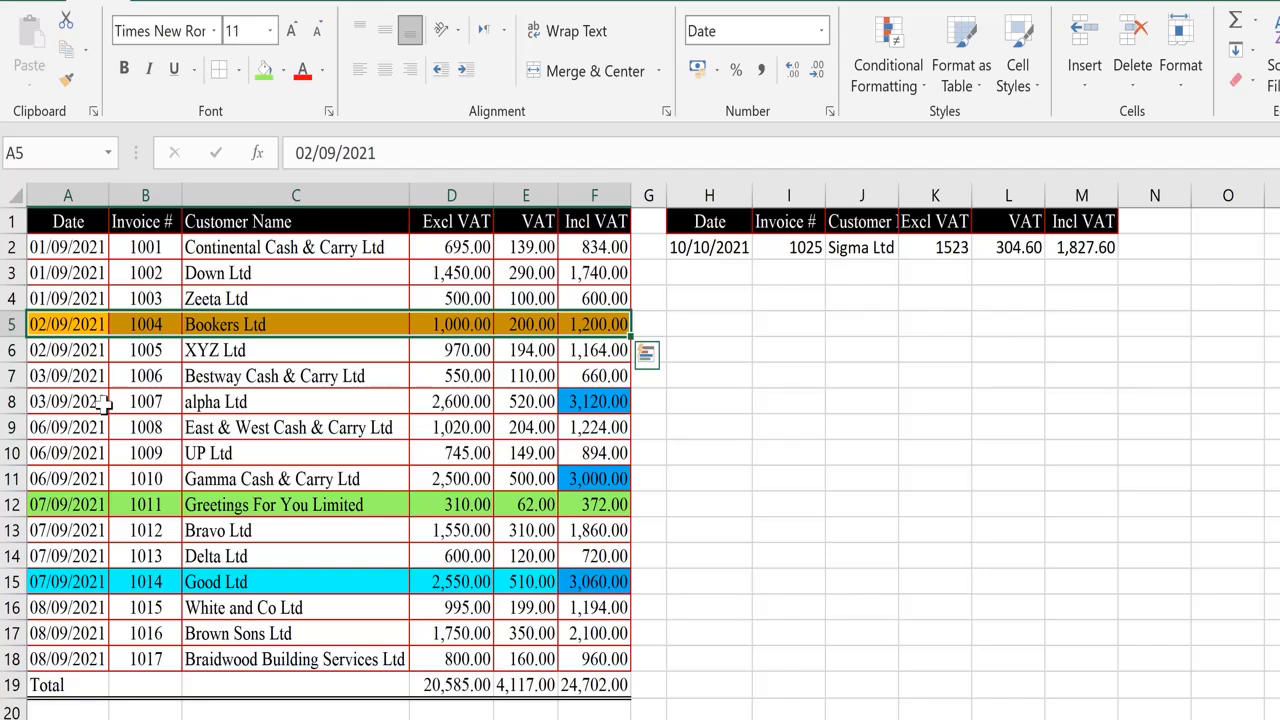
left_click(66, 50)
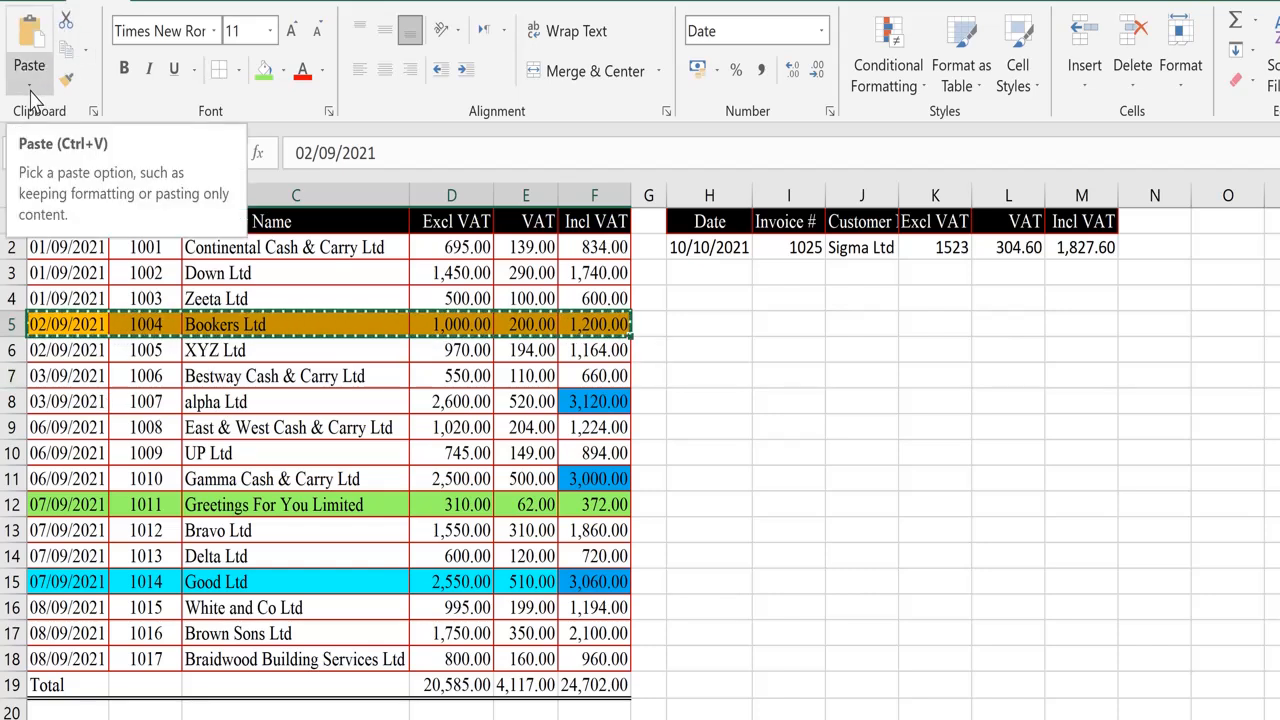
left_click(707, 270)
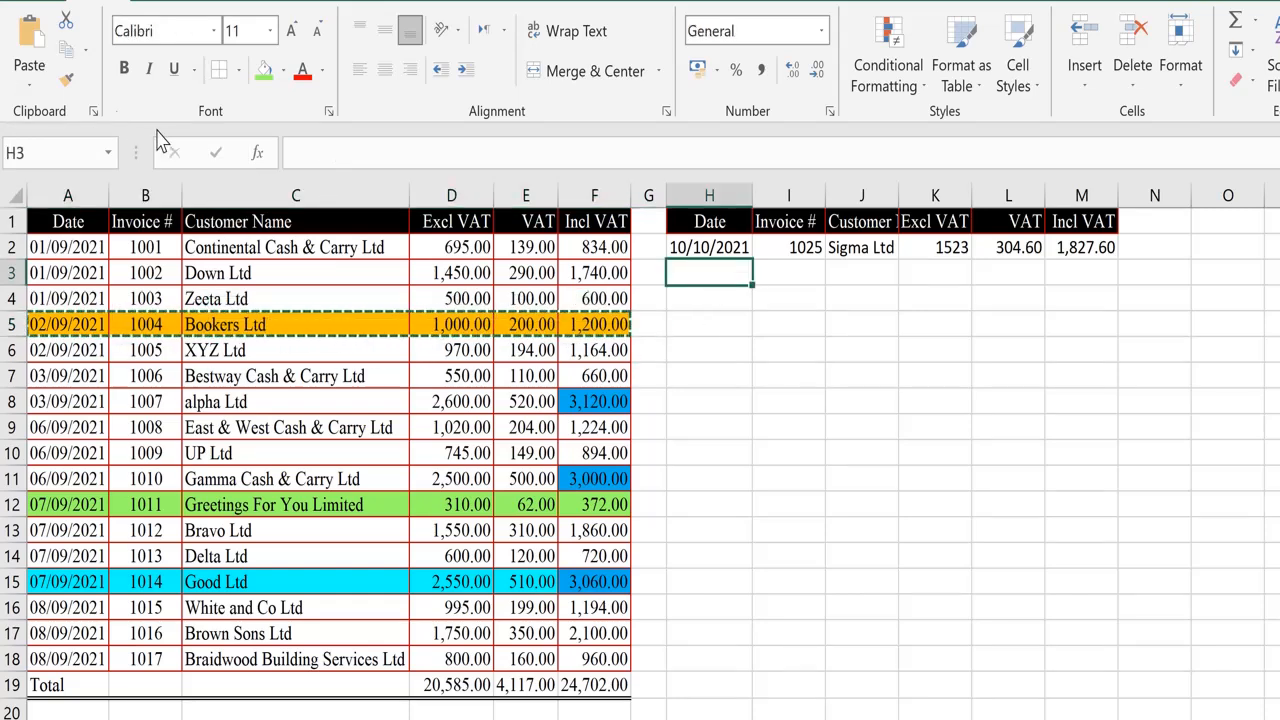
left_click(31, 95)
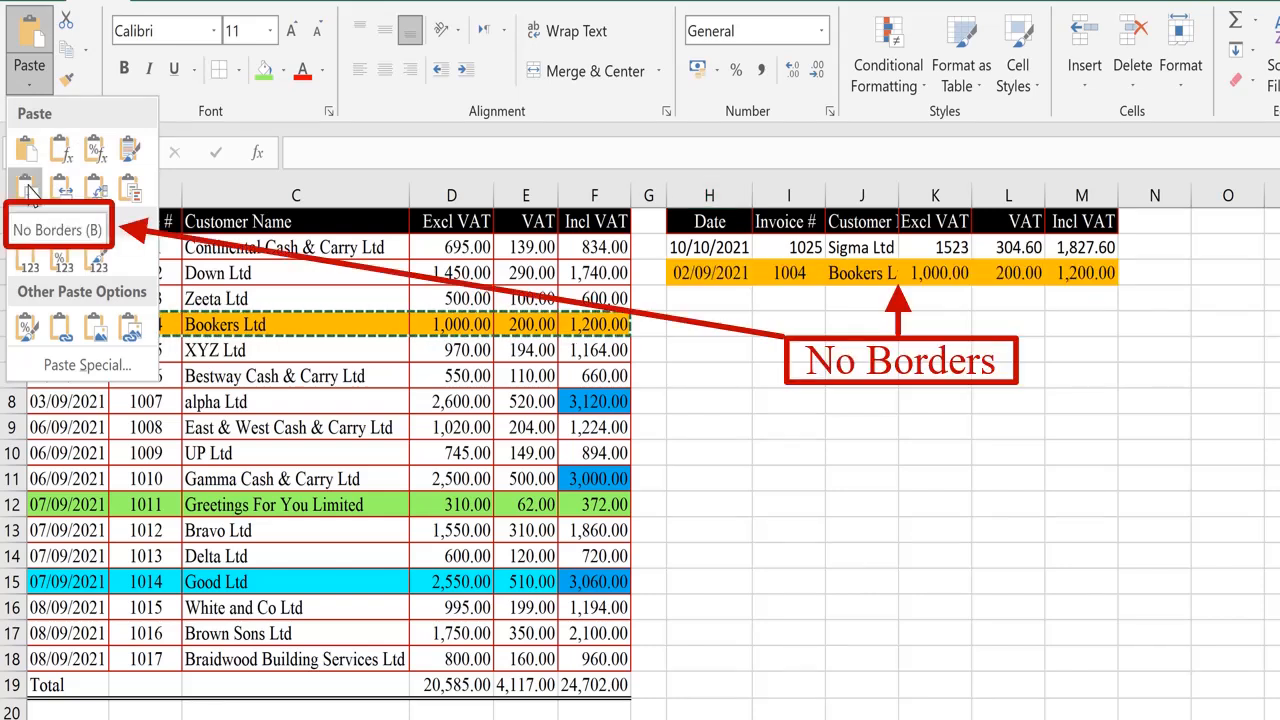
left_click(29, 190)
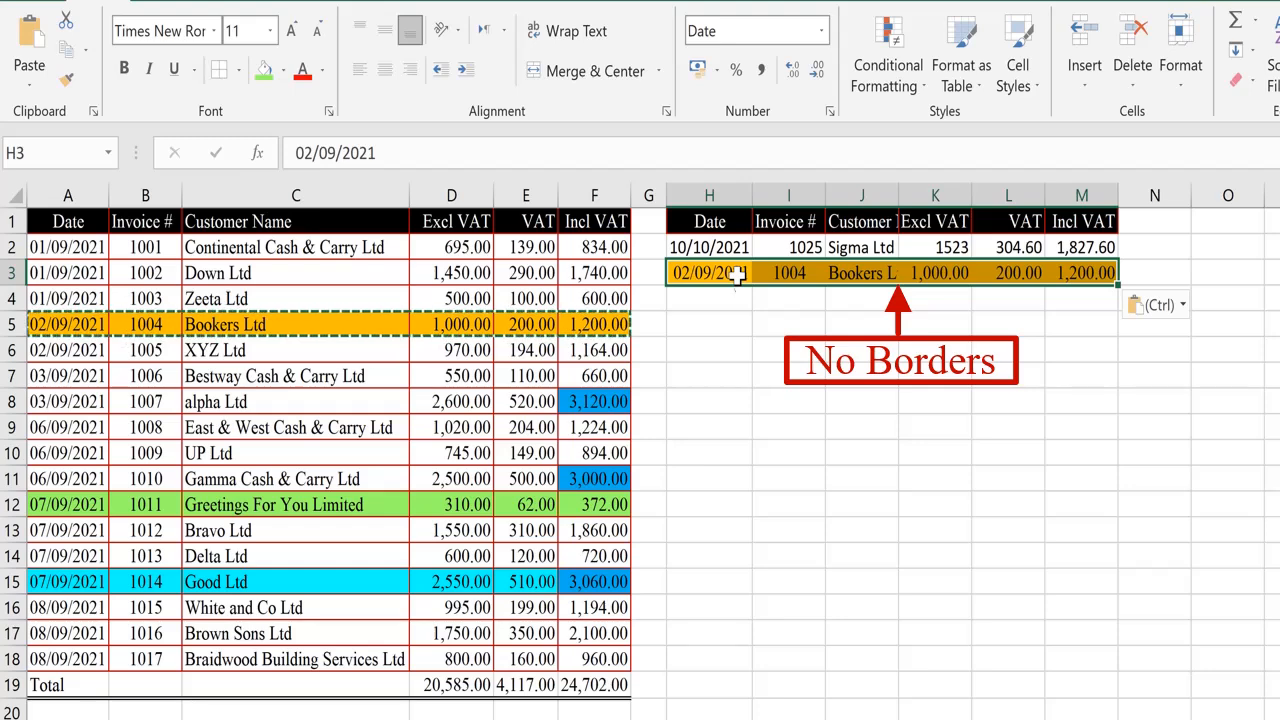
Paste the copied row A5:F5 into H5 keeping the source column widths.
key("Escape")
left_click(724, 322)
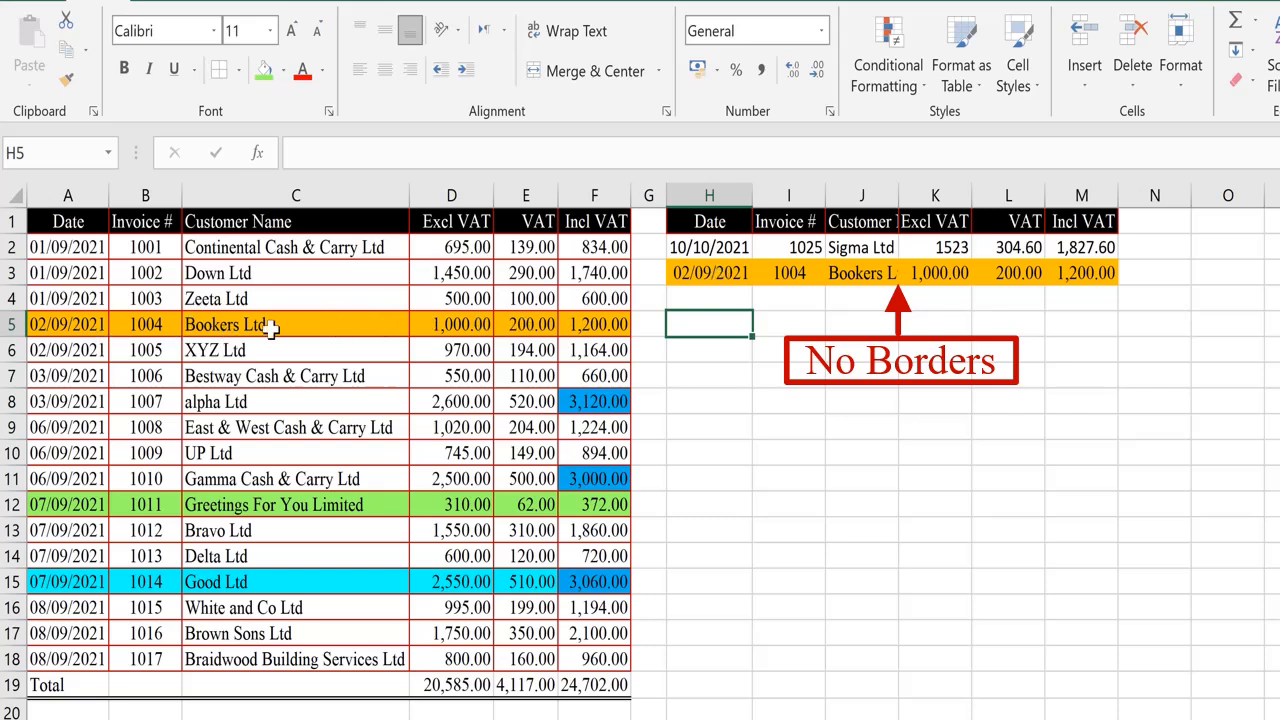
left_click(68, 324)
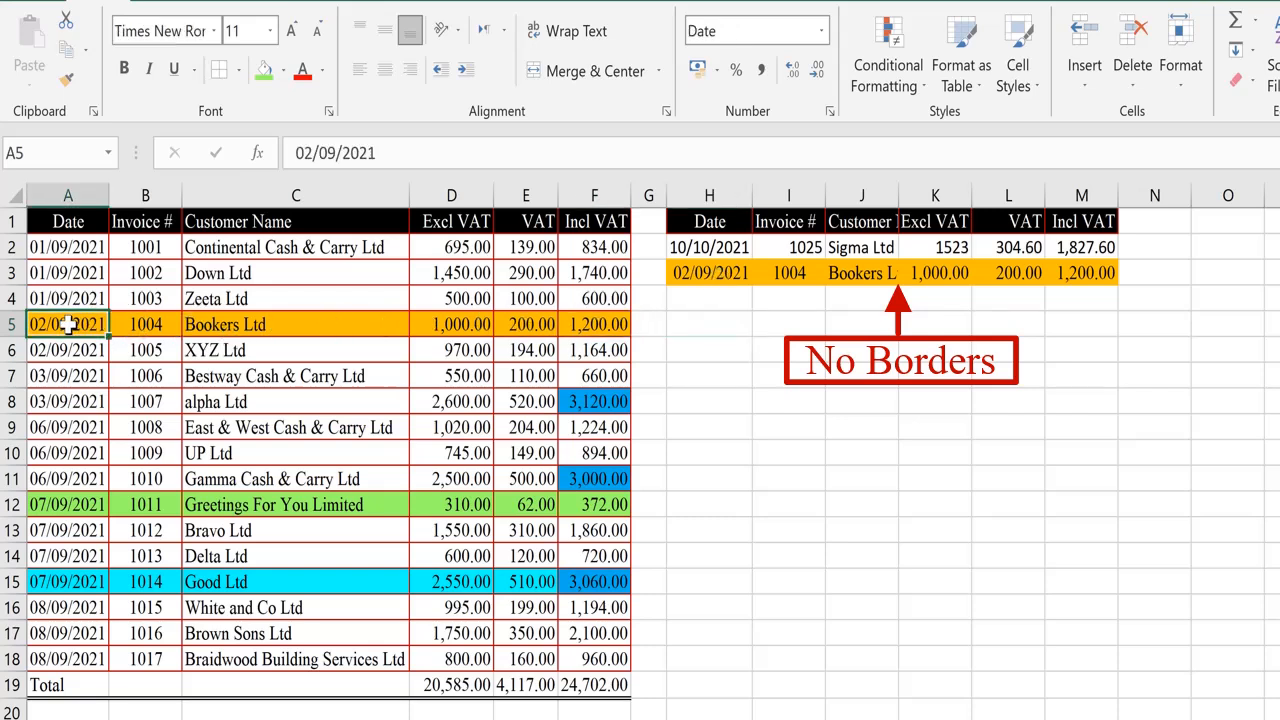
left_click(693, 276)
left_click(1073, 276)
left_click(697, 268)
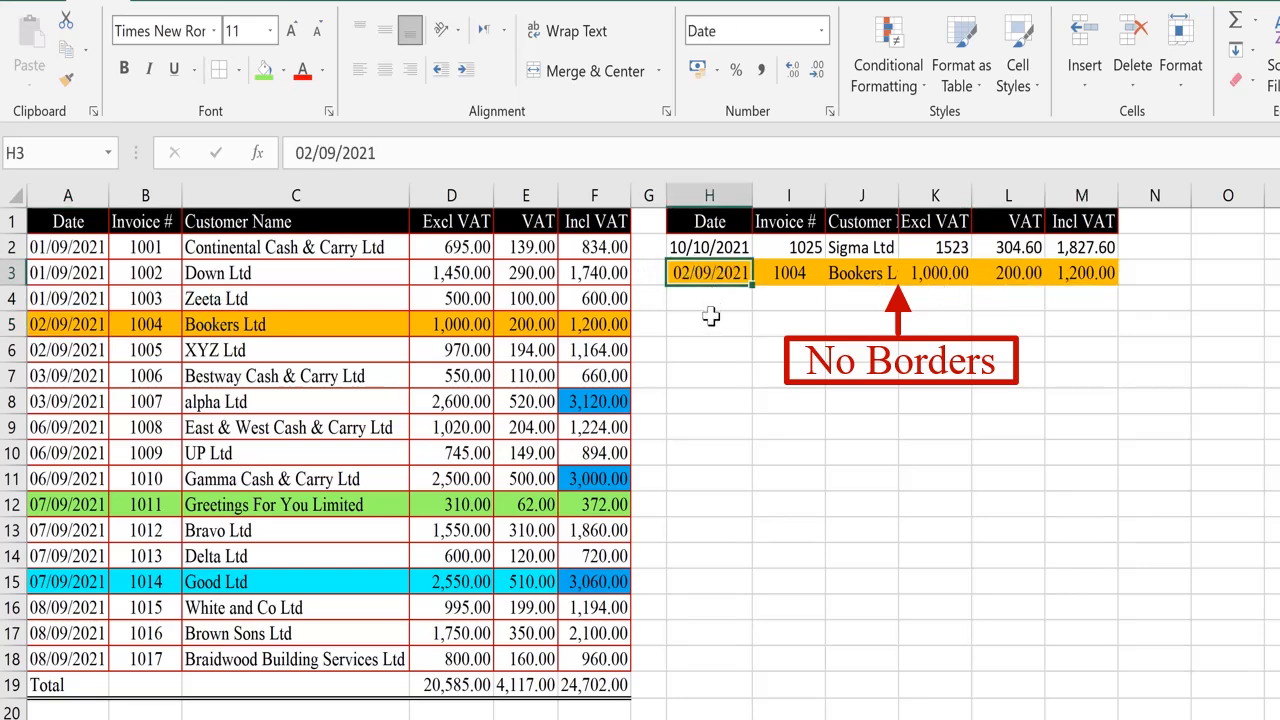
left_click(710, 316)
left_click(60, 322)
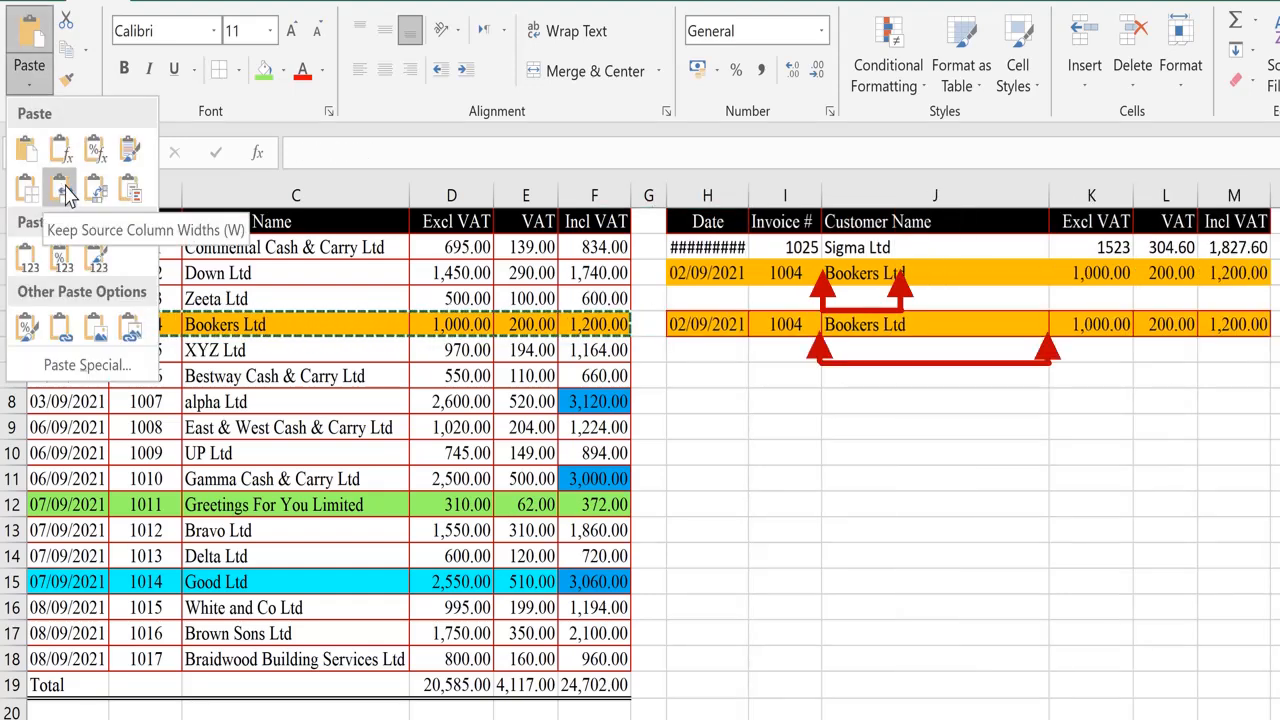
left_click(62, 191)
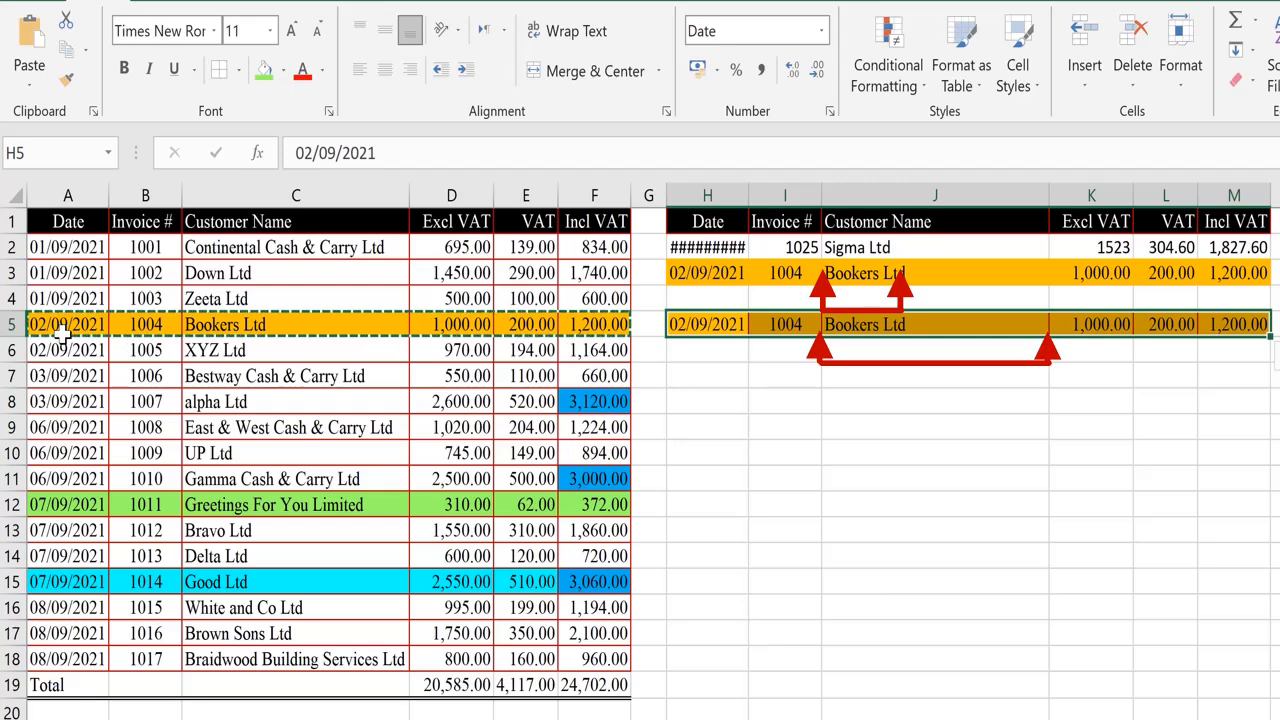
Autofit column H so the date in H2 displays fully.
left_click(727, 336)
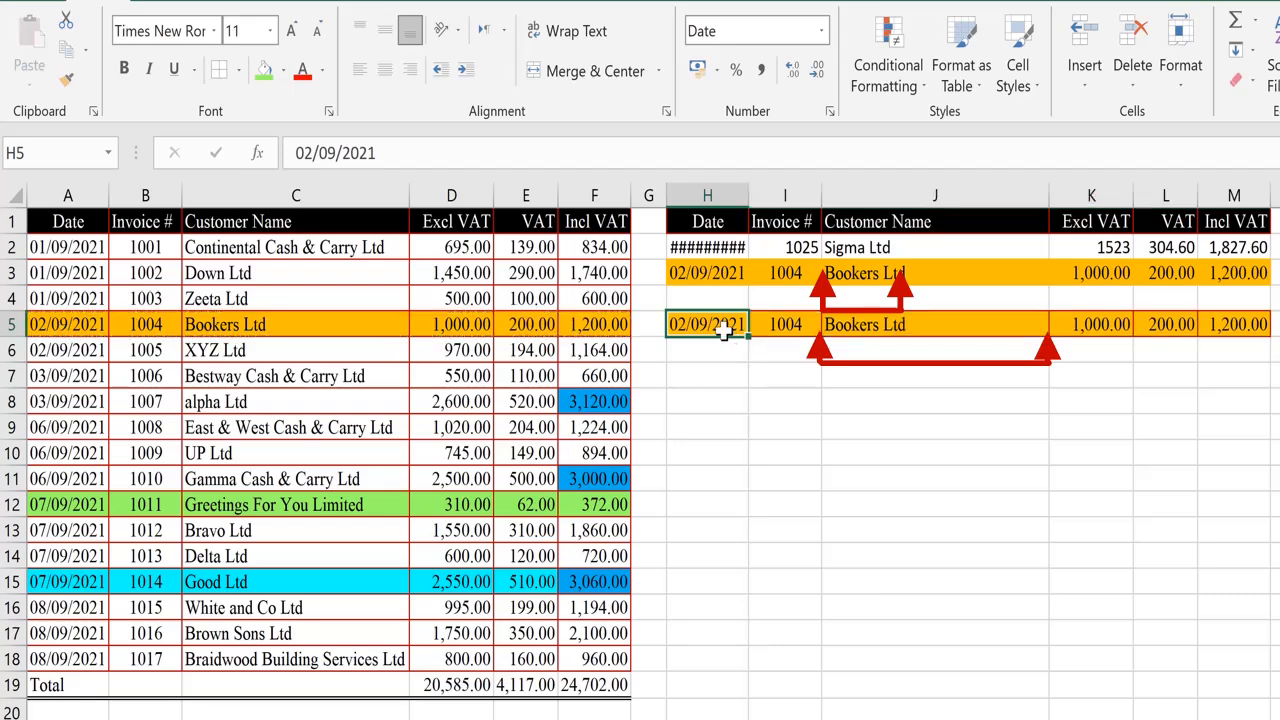
left_click(832, 328)
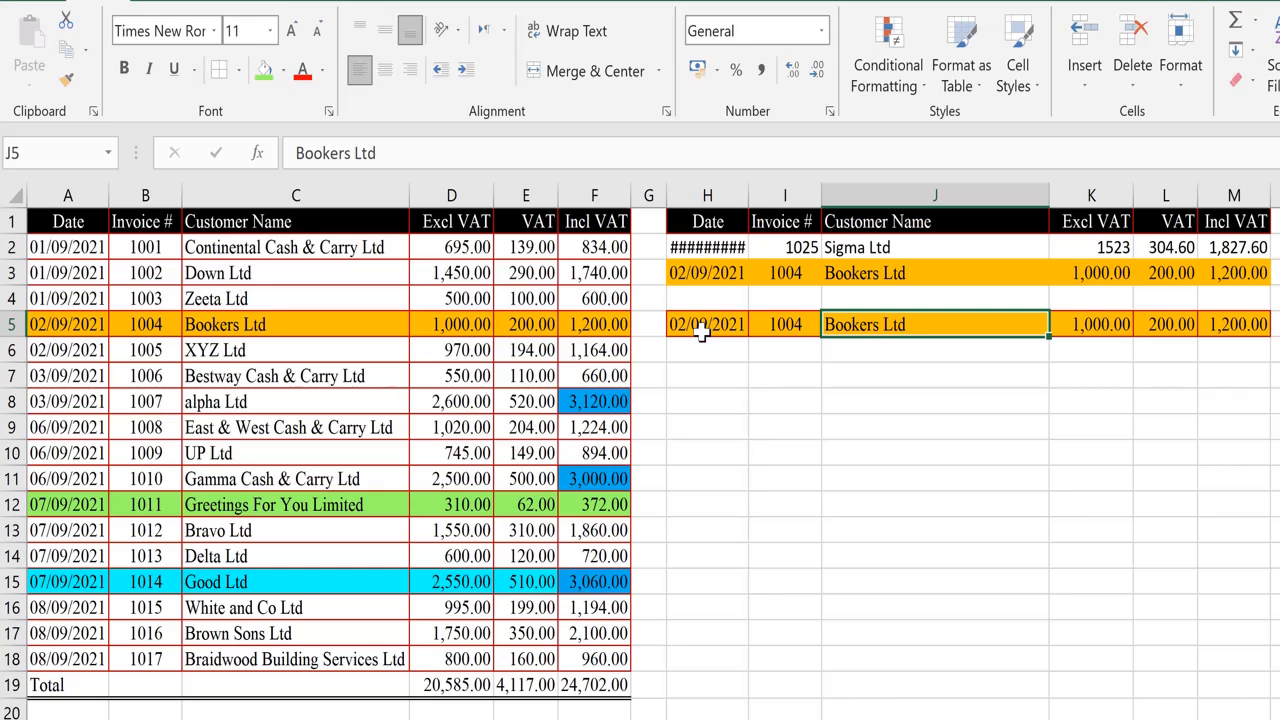
left_click(722, 248)
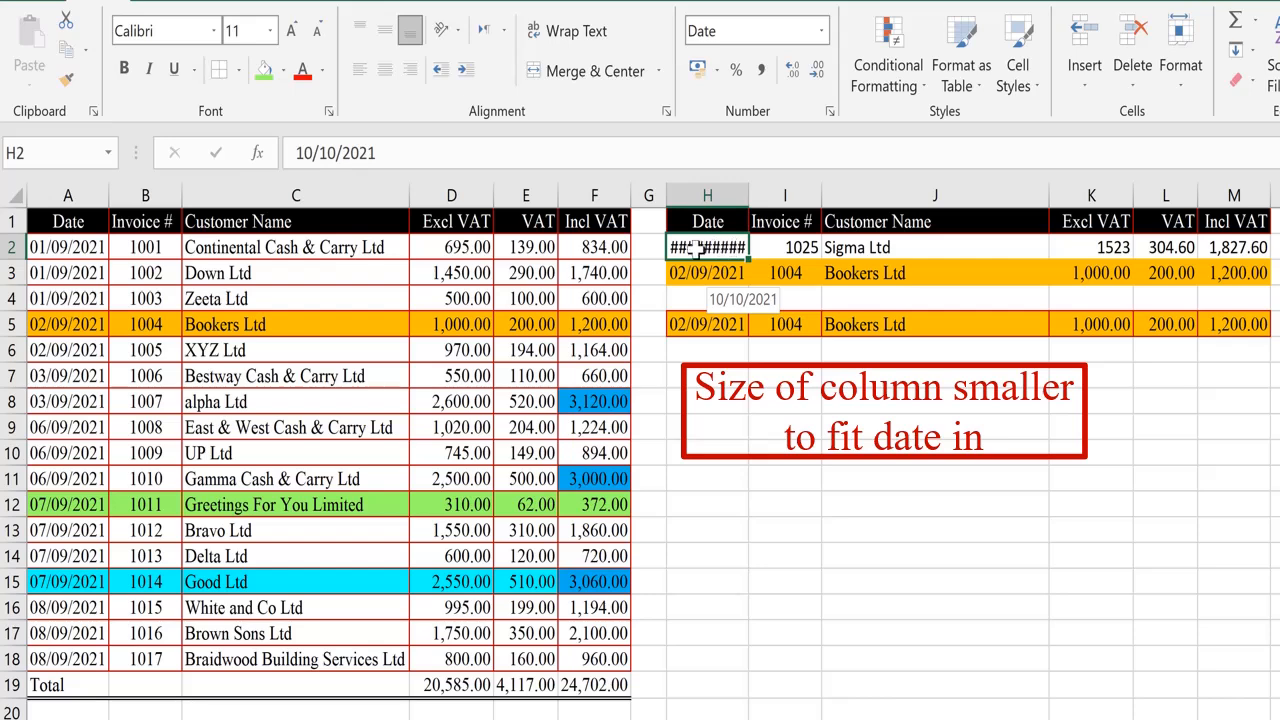
double_click(748, 195)
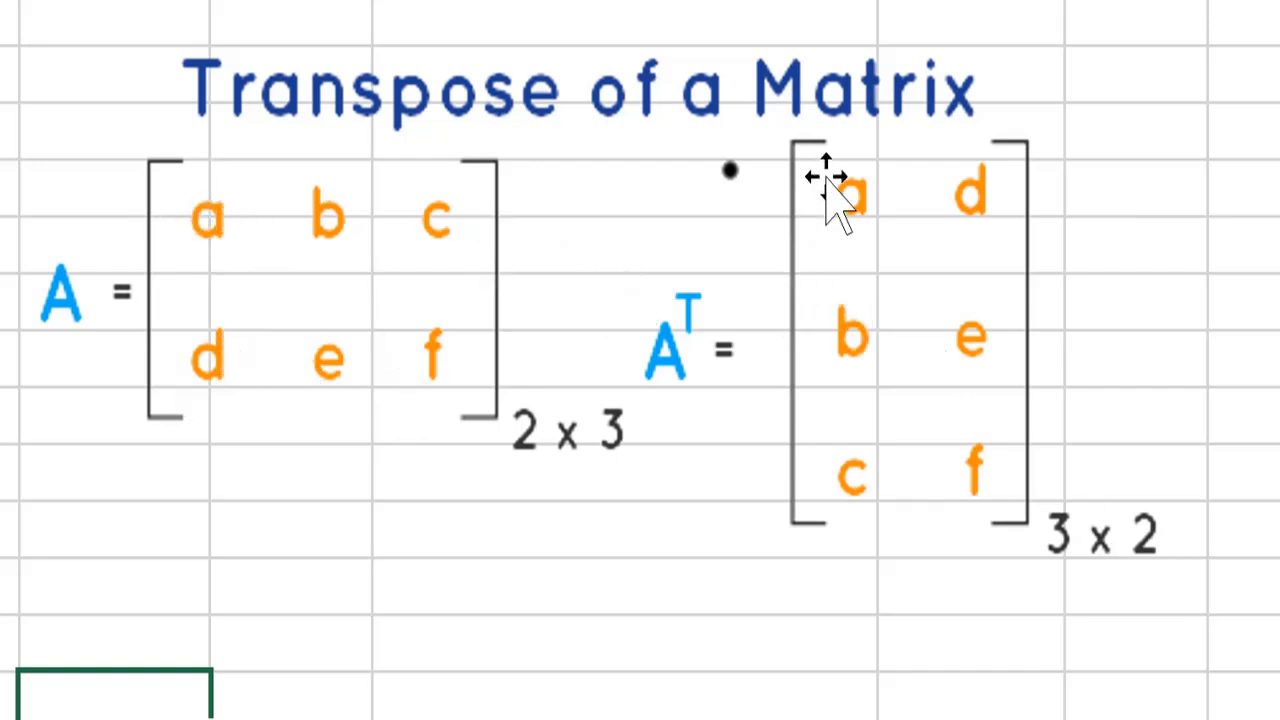
Delete the Transpose of a Matrix picture from the sheet.
left_click(655, 372)
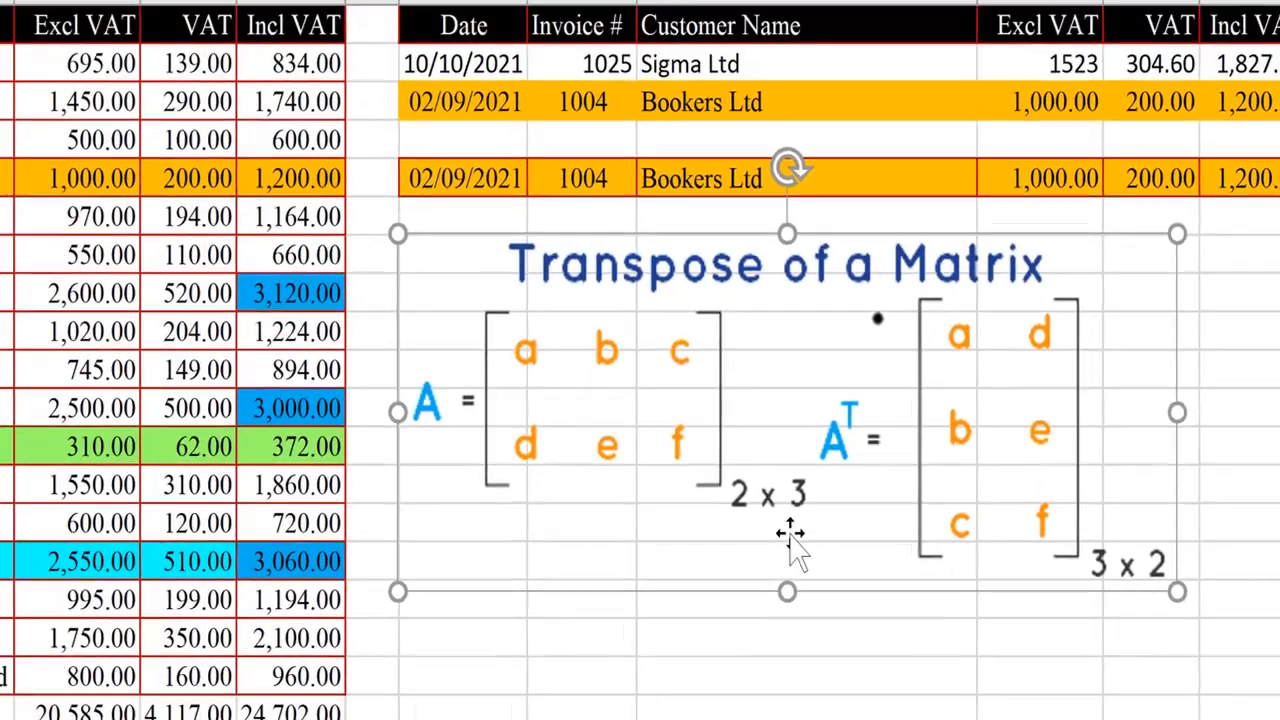
key("Delete")
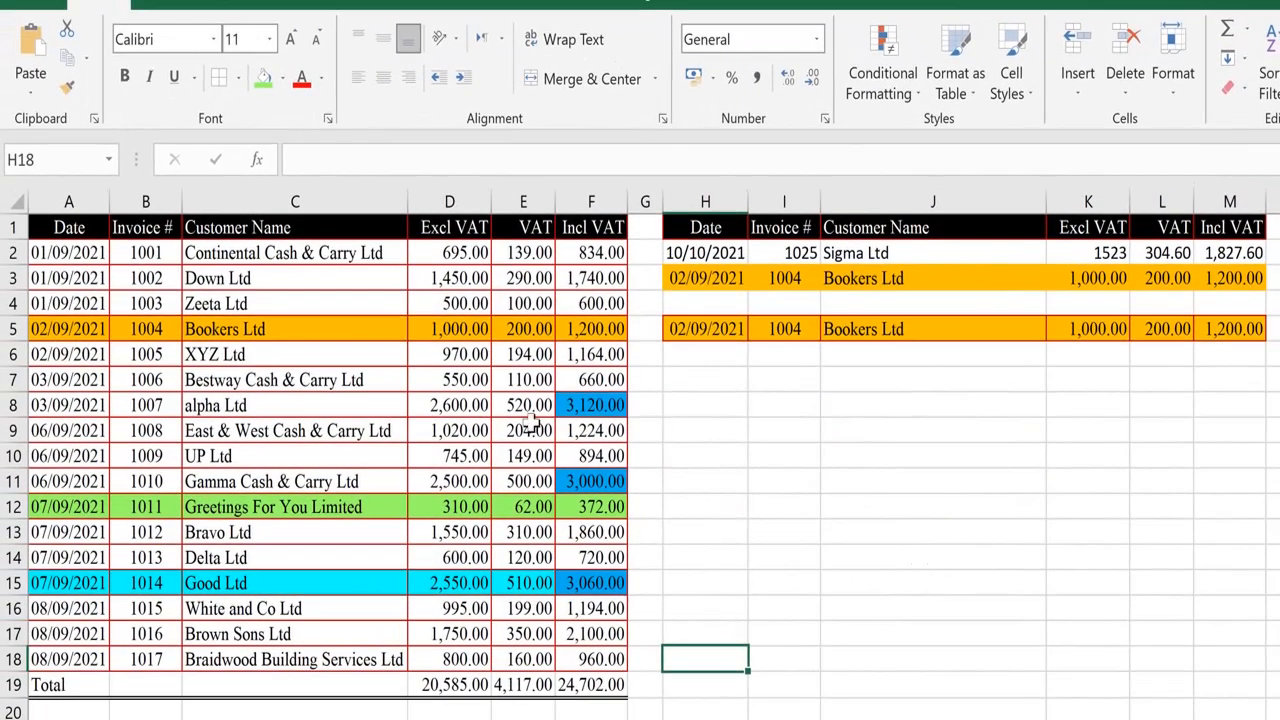
Copy row A5:F5 and paste it transposed into H7 as a vertical column.
left_click(81, 334)
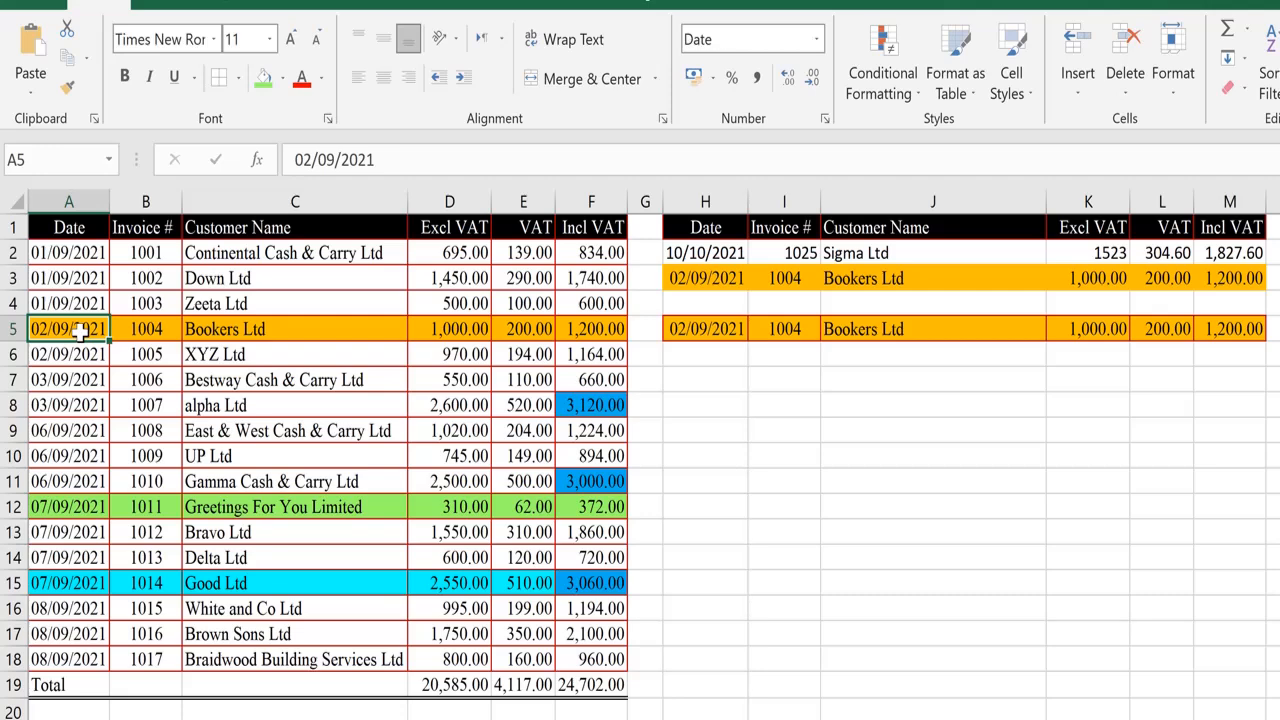
key("shift+Right")
key("shift+Right")
key("shift+Right")
key("shift+Right")
key("shift+Right")
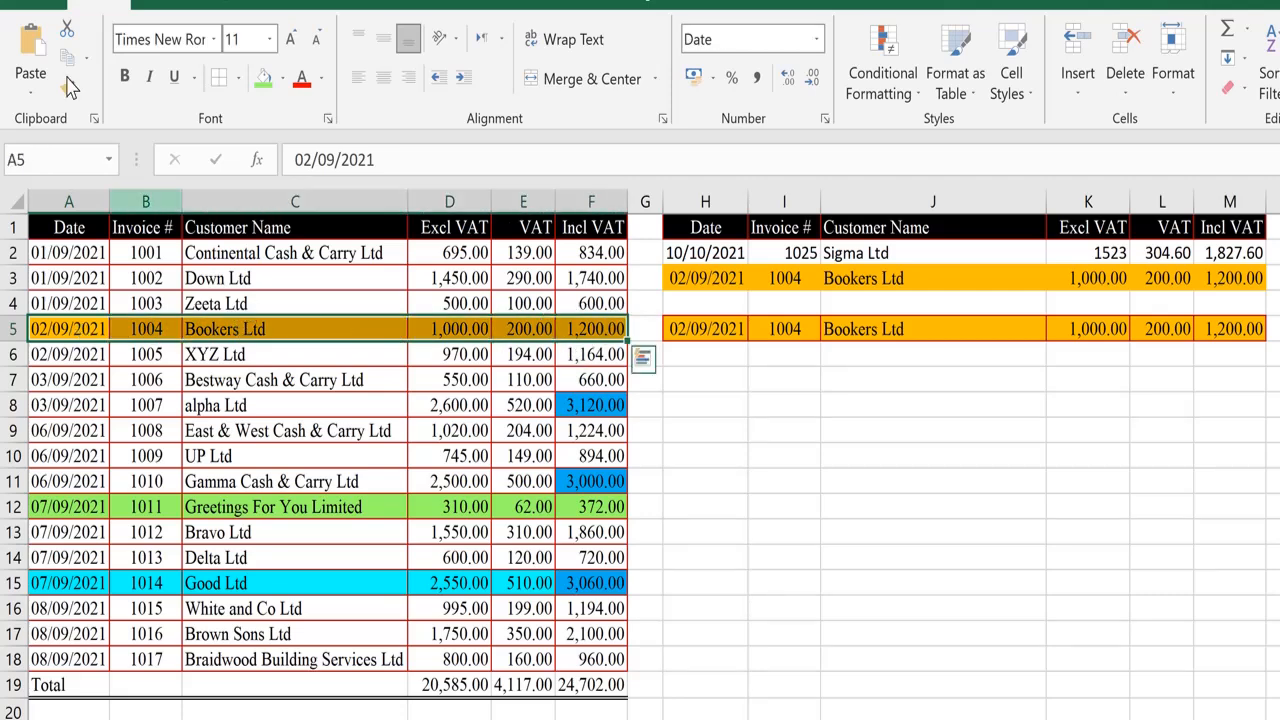
key("ctrl+c")
left_click(710, 376)
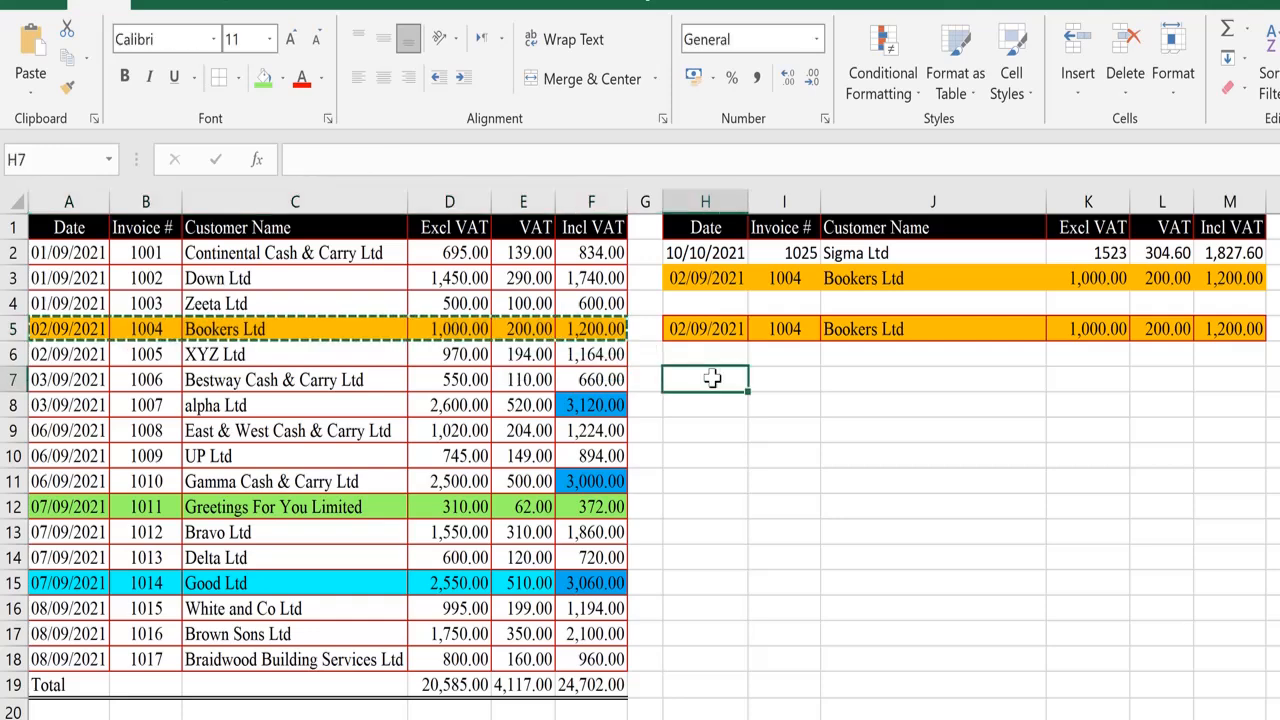
left_click(31, 93)
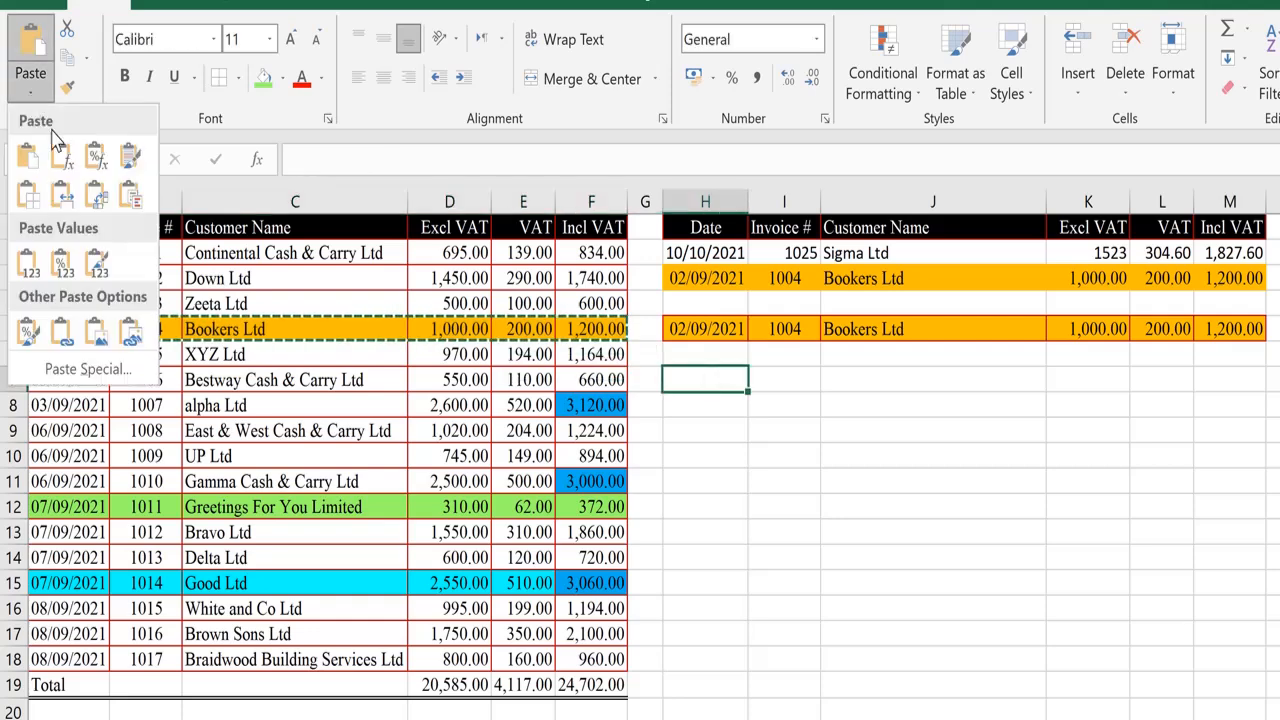
left_click(95, 198)
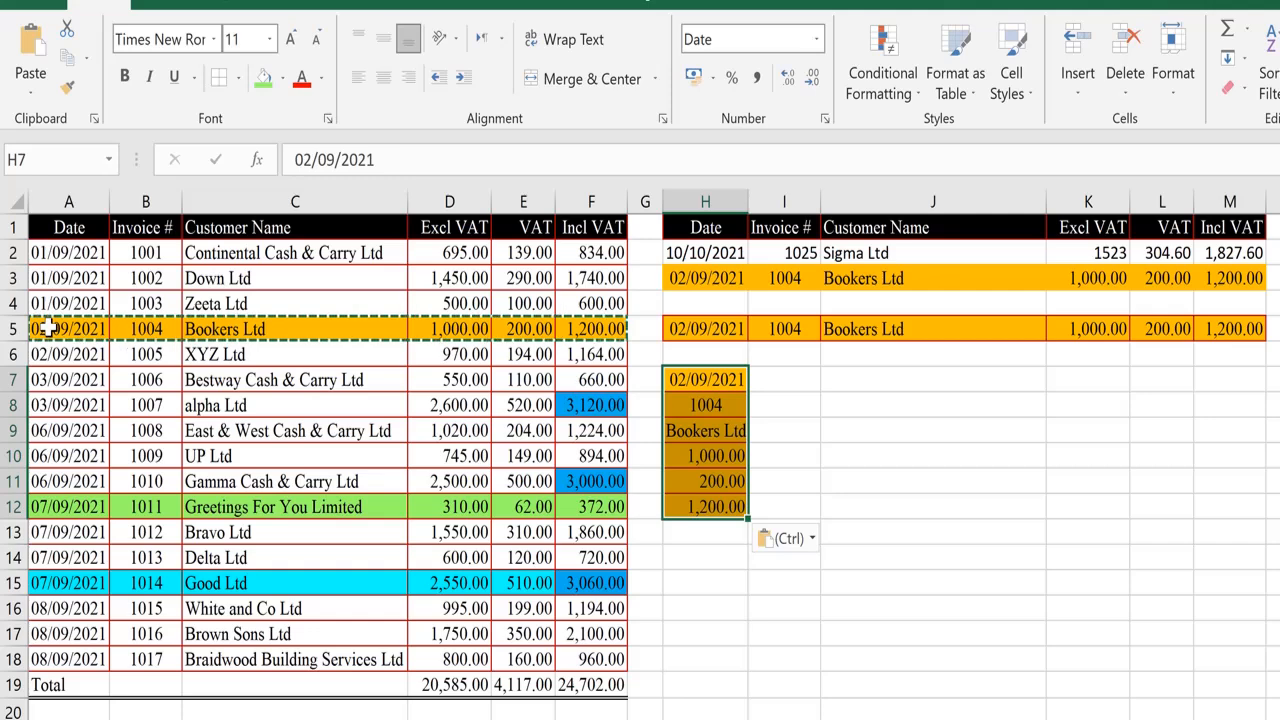
key("Escape")
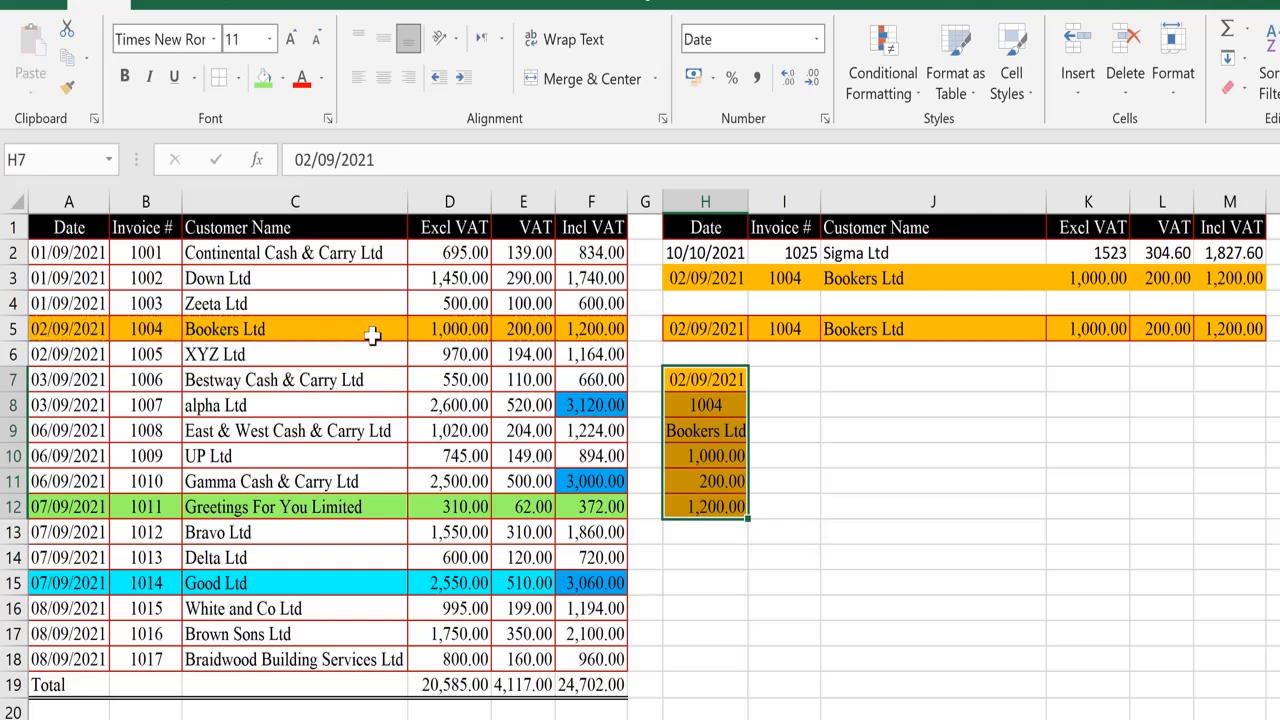
Set the Excl VAT value in D8 to 2000.
left_click(708, 508)
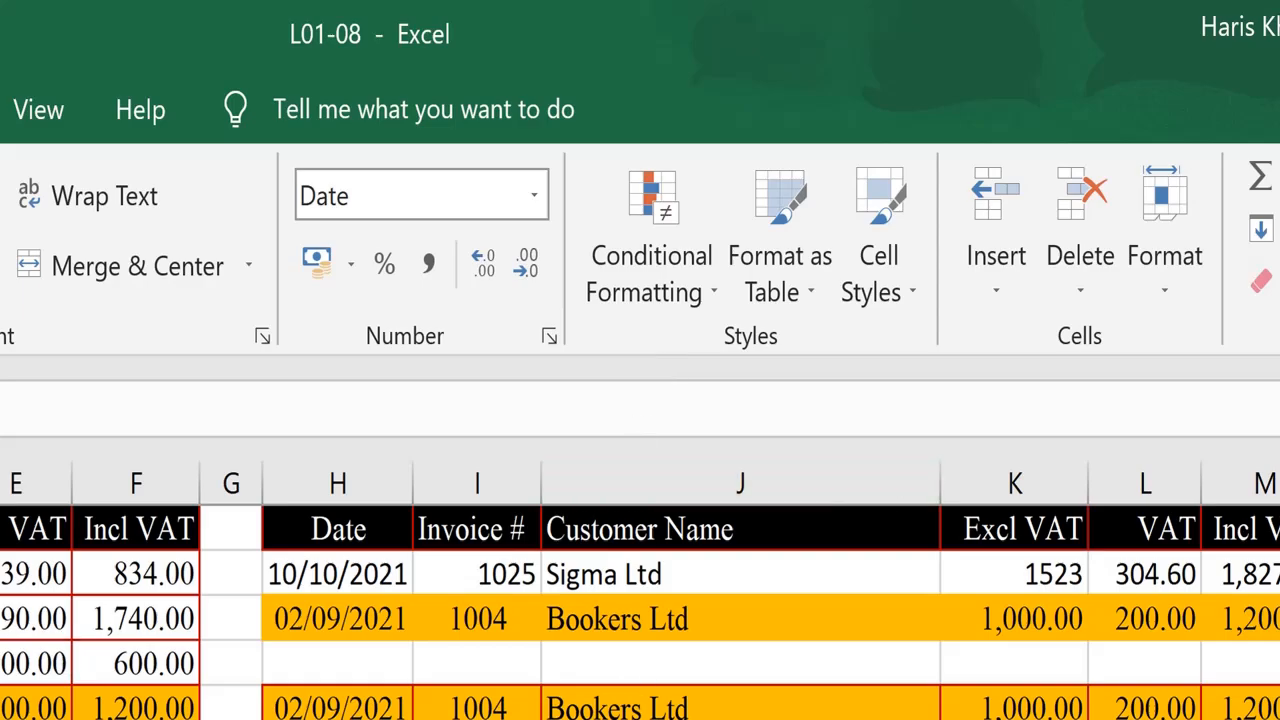
left_click(136, 716)
left_click(177, 478)
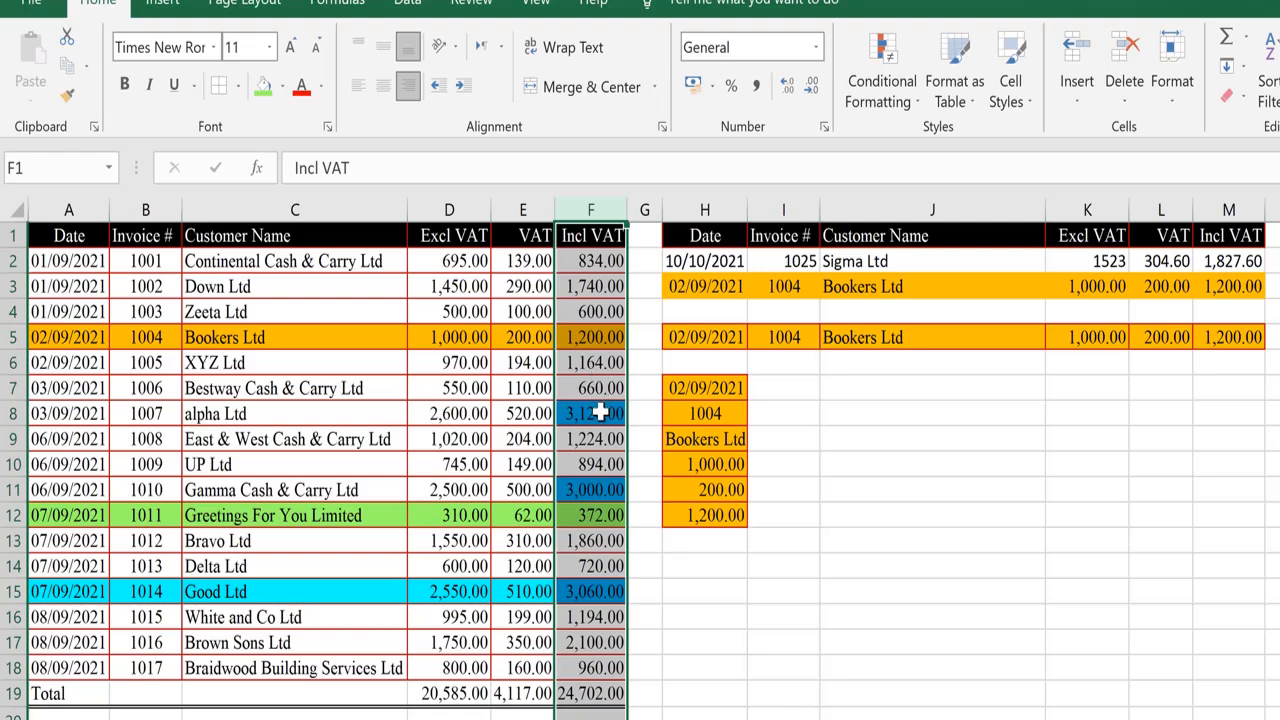
left_click(600, 413)
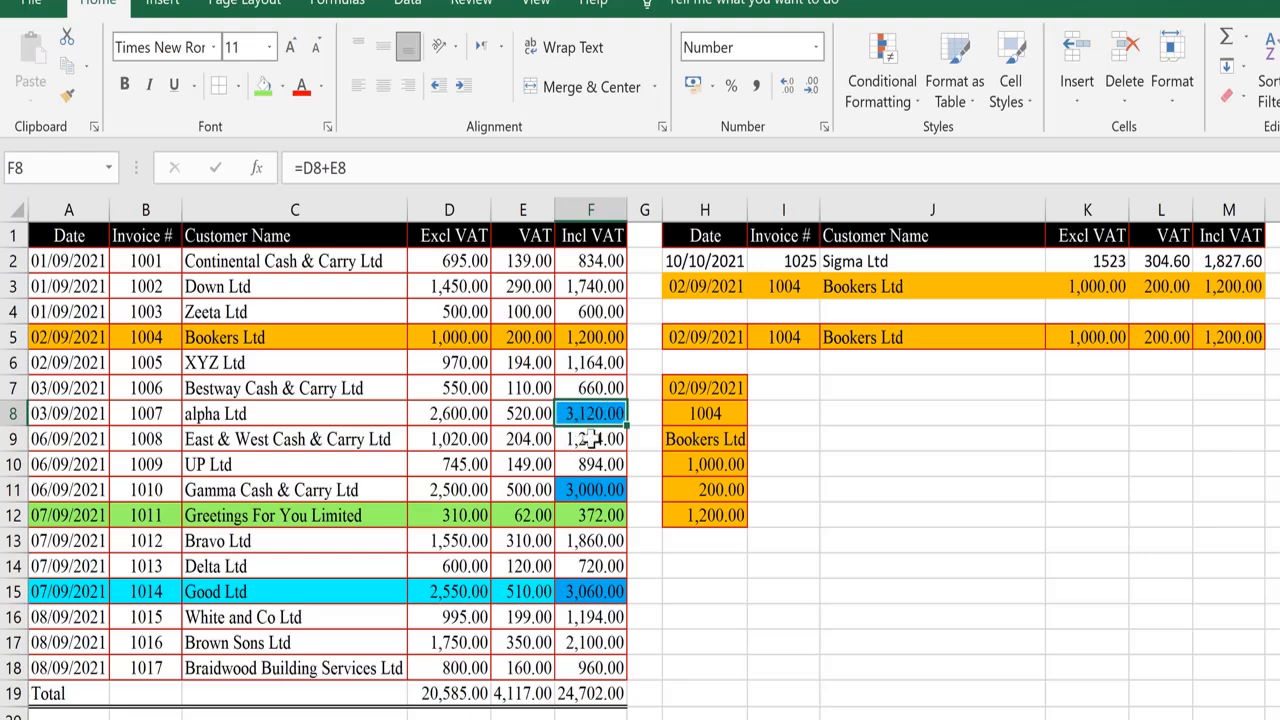
left_click(462, 413)
type("2000")
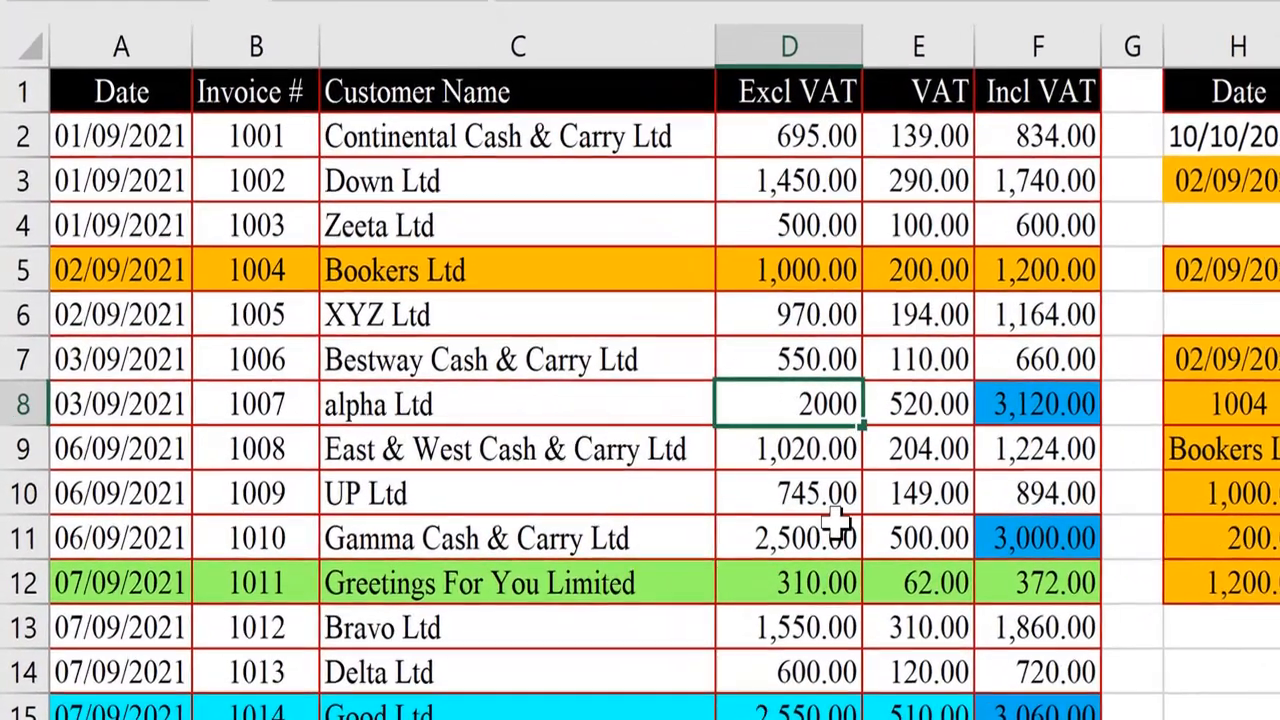
key("Return")
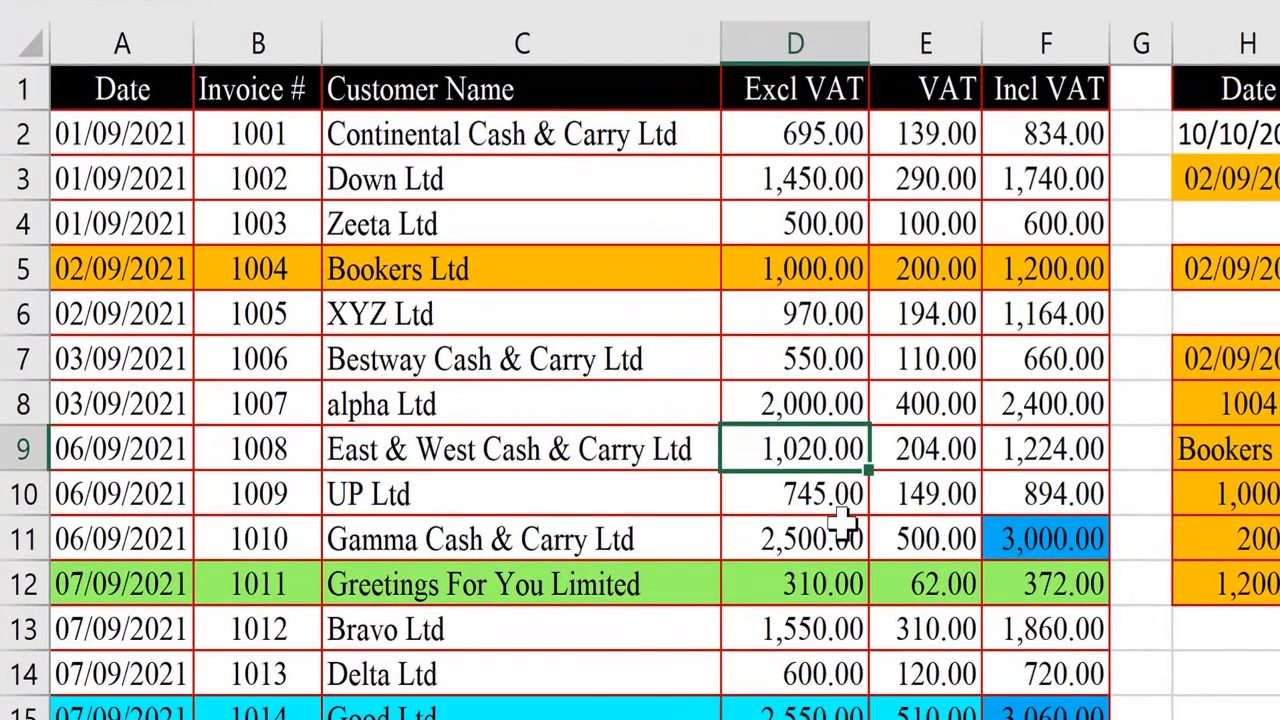
key("Up")
key("Right")
key("Right")
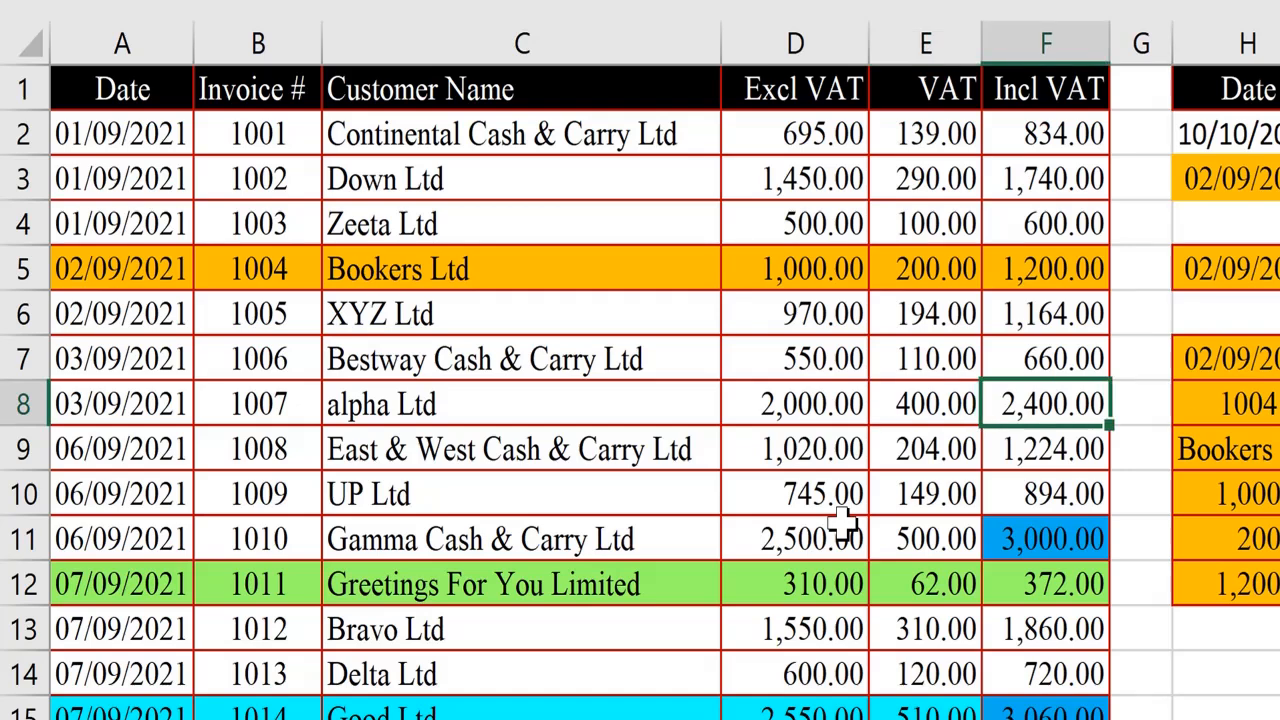
Change the Excl VAT value in D8 to 2500.
key("Left")
key("Left")
key("F2")
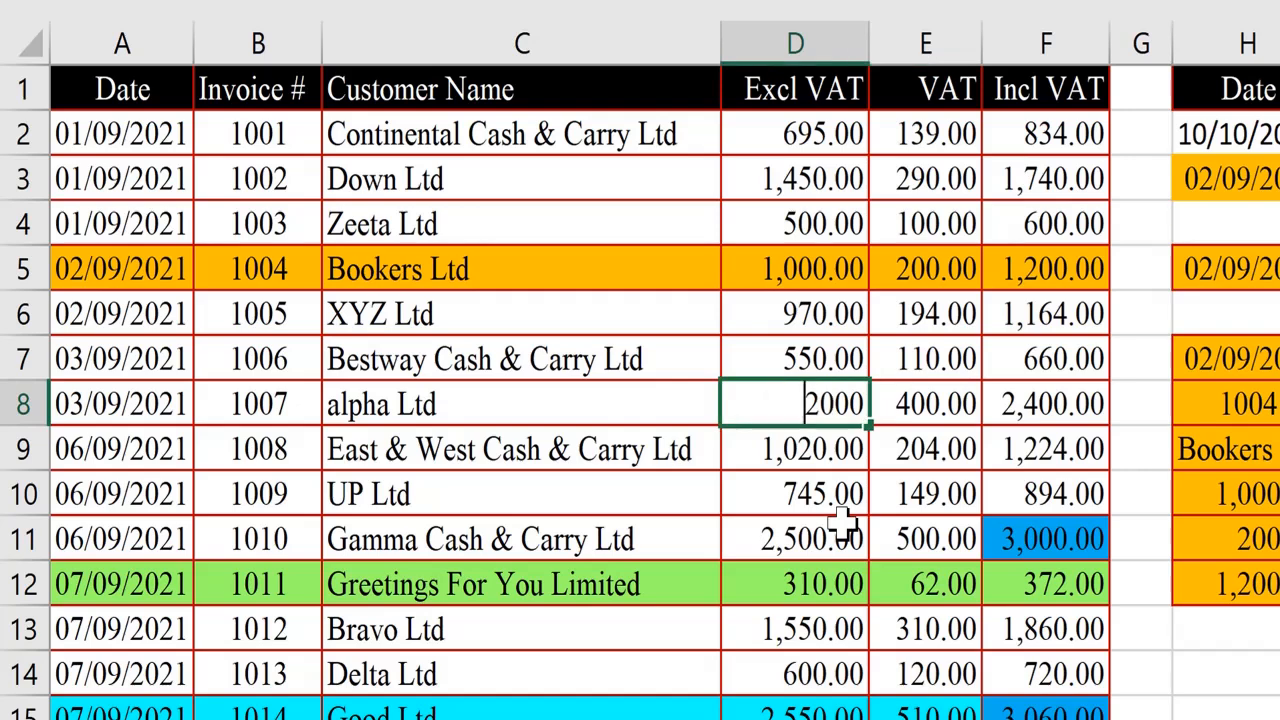
key("BackSpace")
key("BackSpace")
key("BackSpace")
type("500")
key("Return")
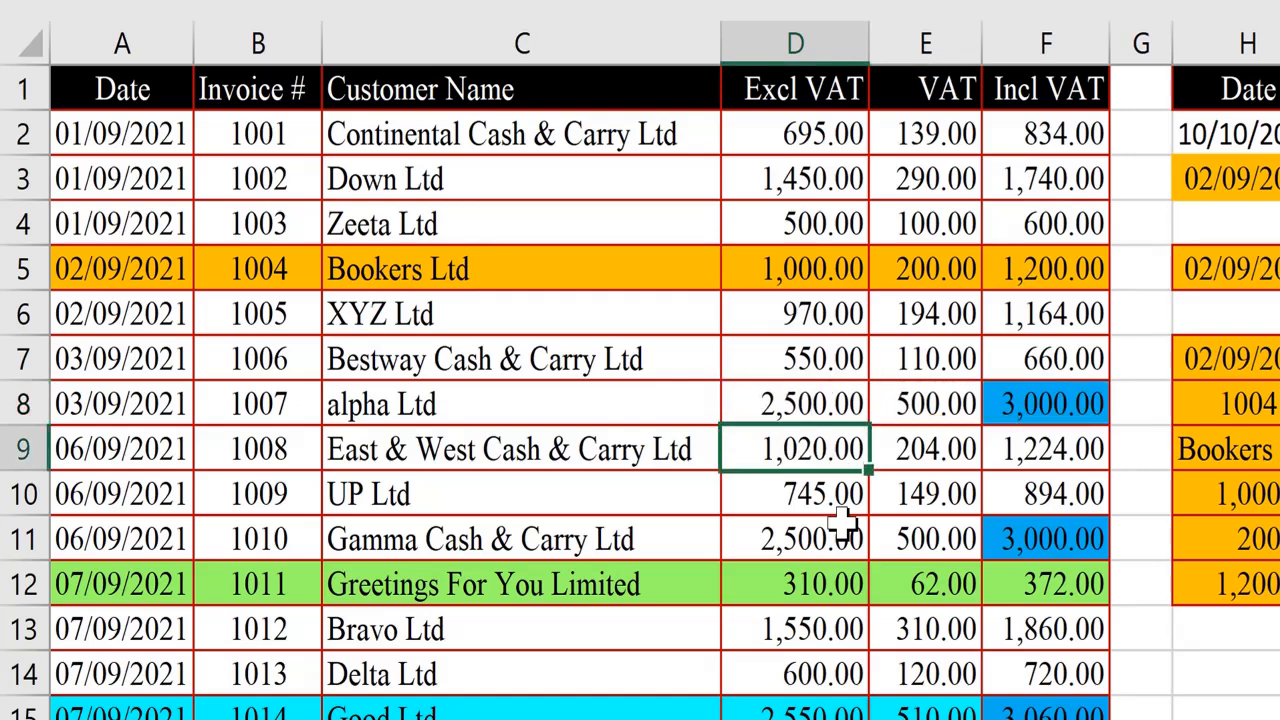
key("Up")
key("Right")
key("Right")
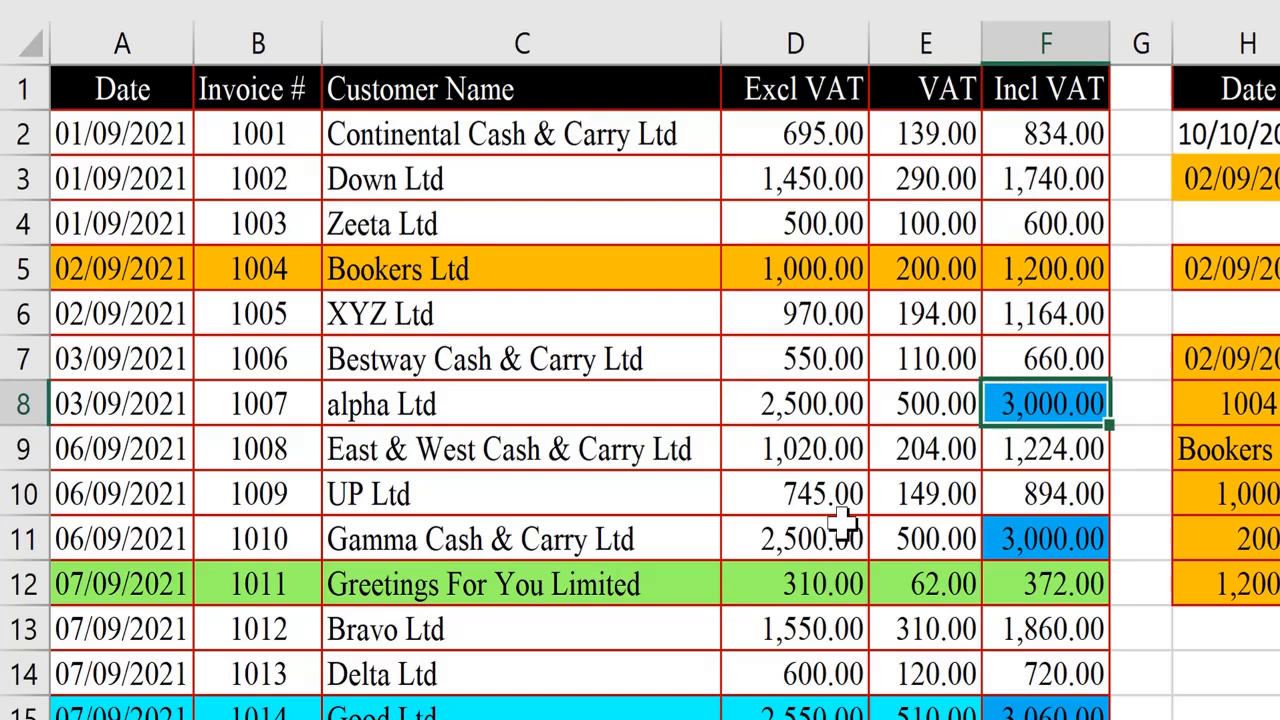
Select and copy the Bookers Ltd row A5:F5 again.
key("Home")
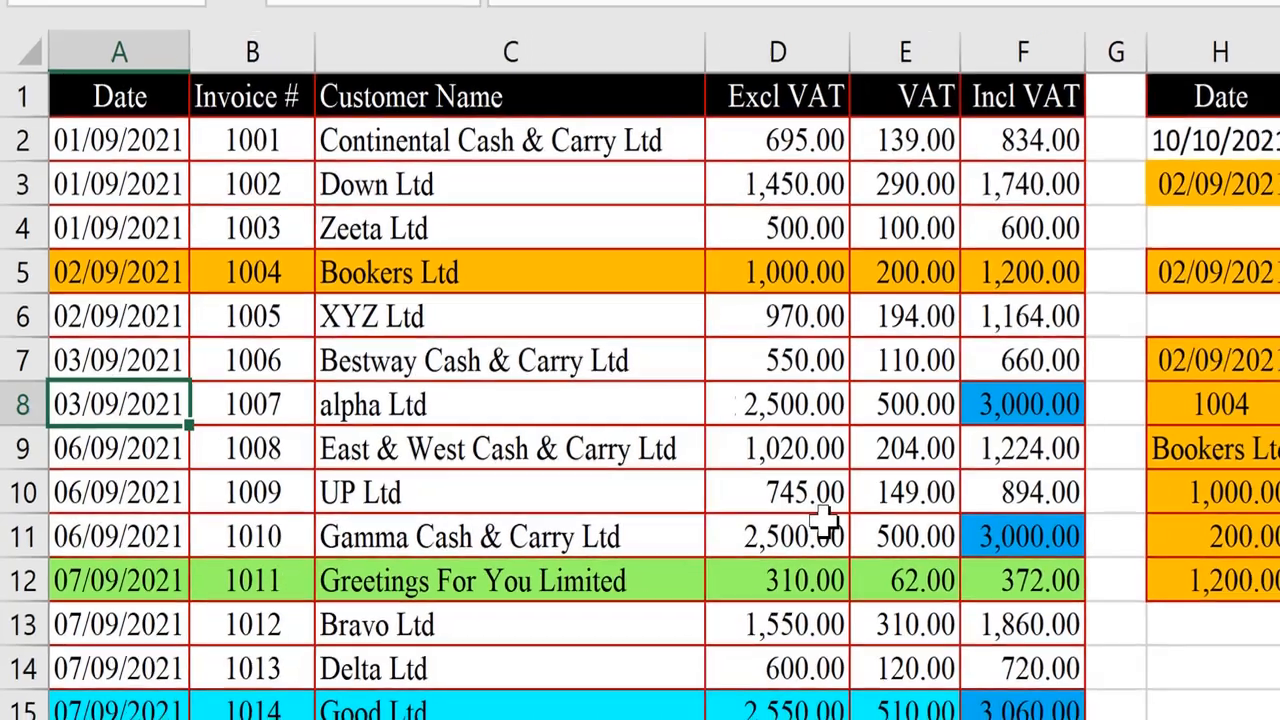
key("Up")
key("Up")
key("Up")
key("ctrl+shift+Right")
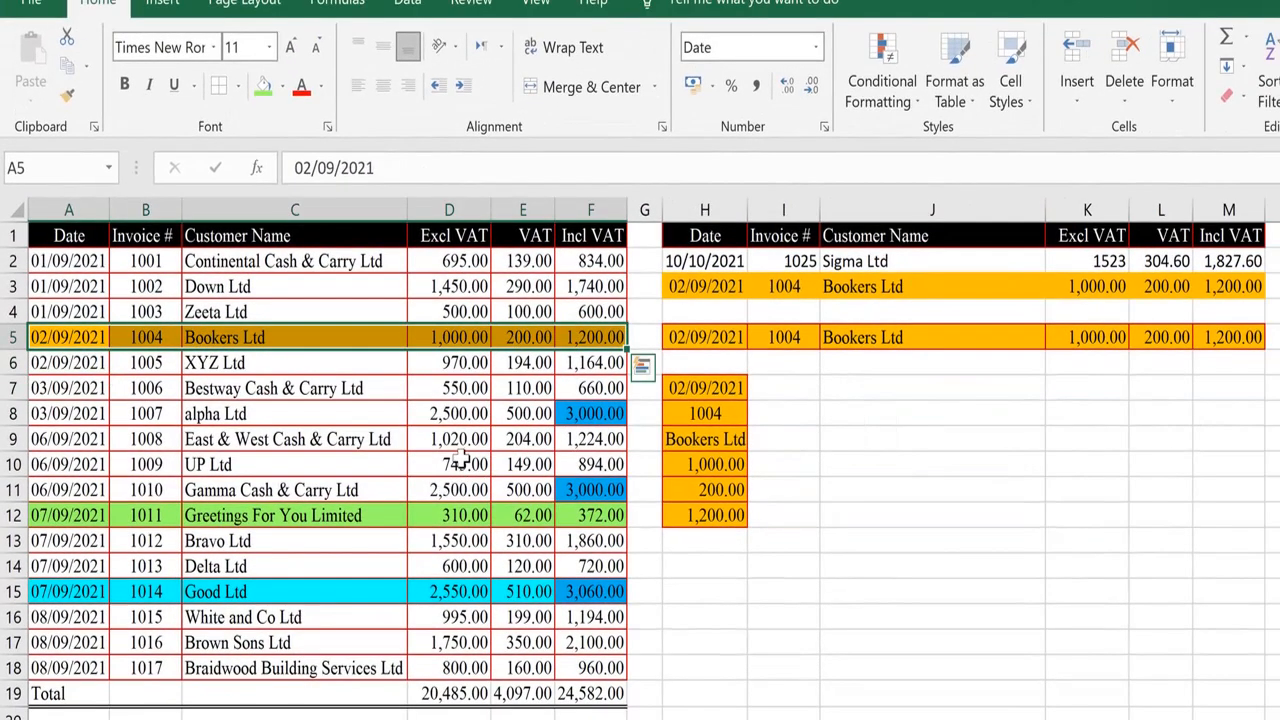
left_click(73, 72)
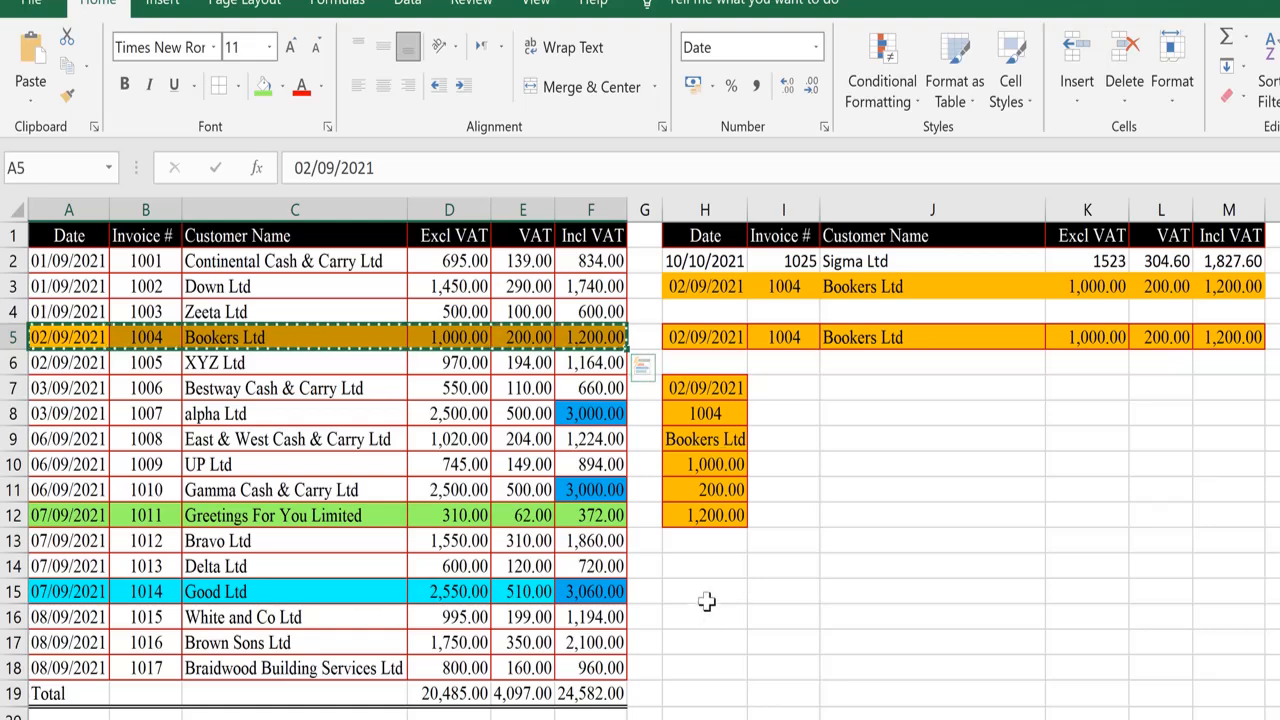
Paste the copied Bookers Ltd row into H14 using the Merge Conditional Formatting paste option.
left_click(701, 566)
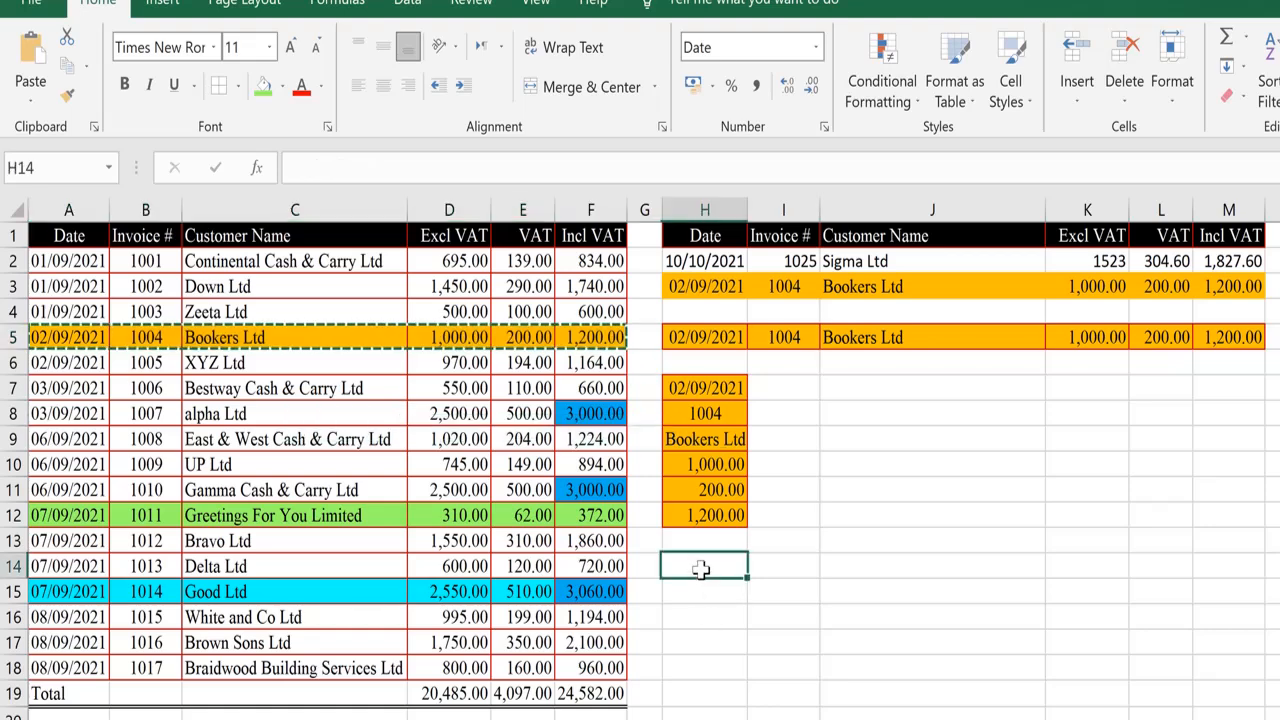
left_click(37, 108)
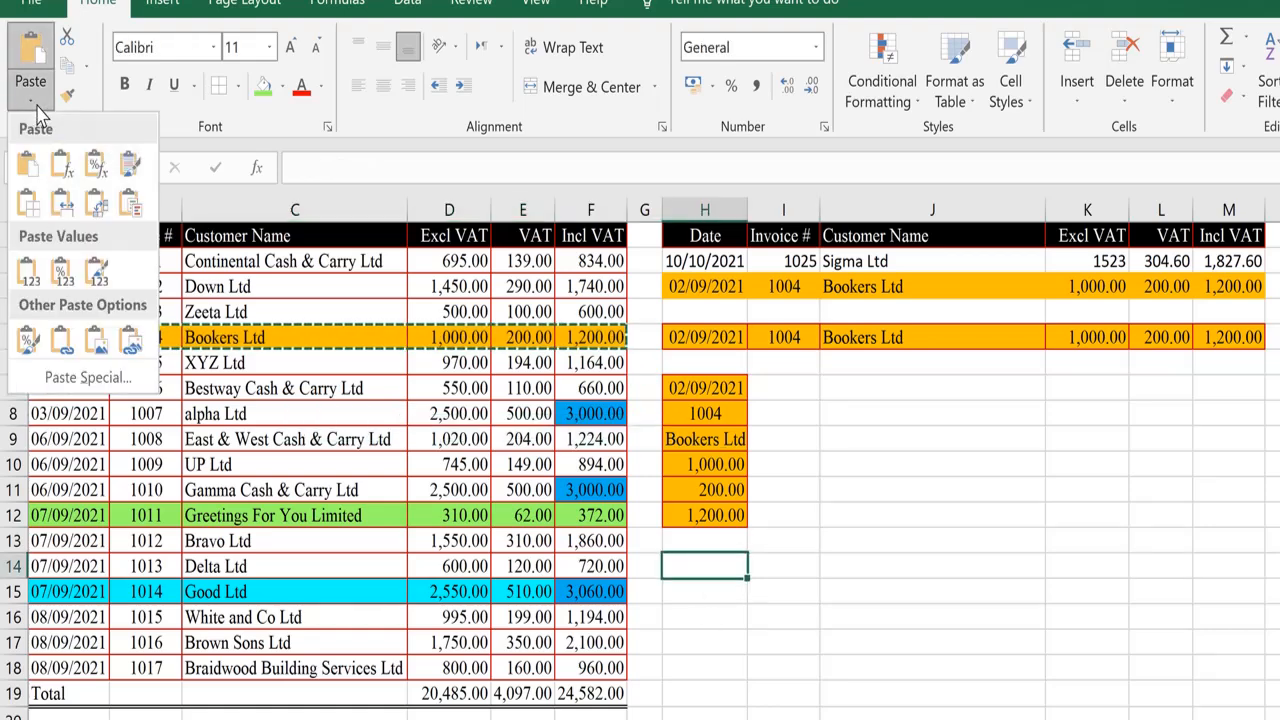
left_click(130, 206)
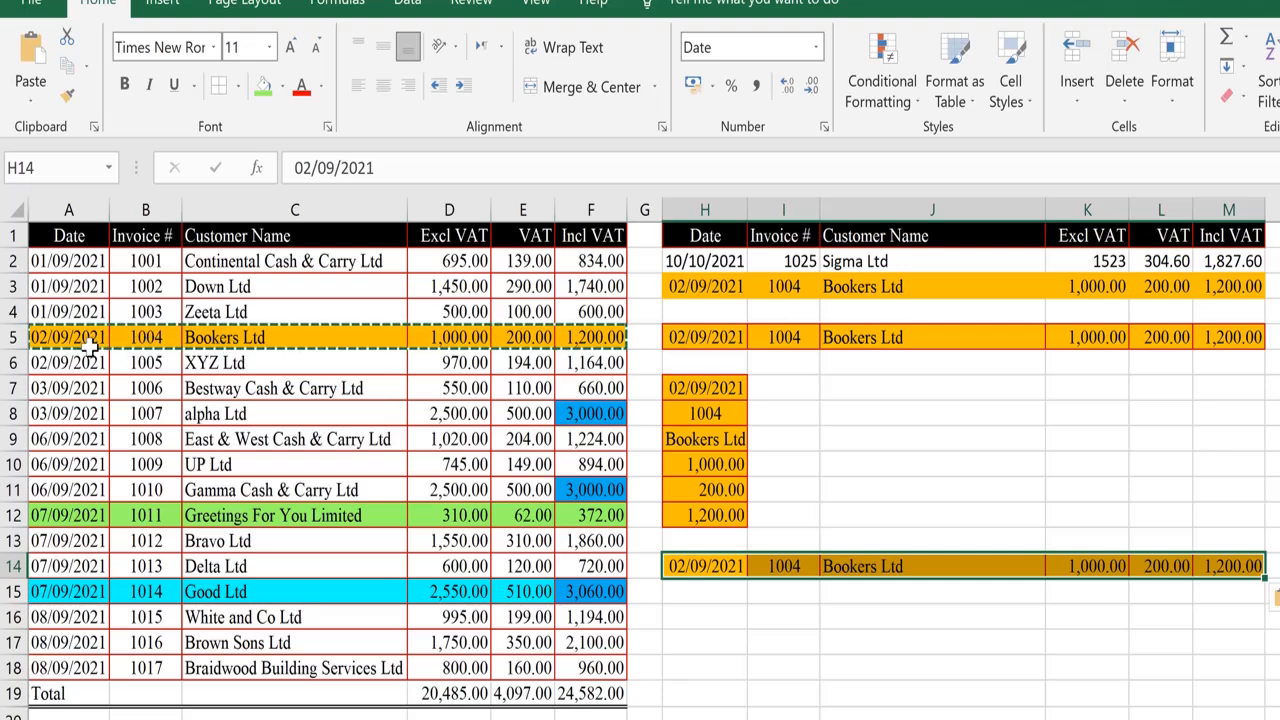
Inspect the pasted row 14 cells, including the Excl VAT and Incl VAT formulas in K14 and M14.
left_click(727, 566)
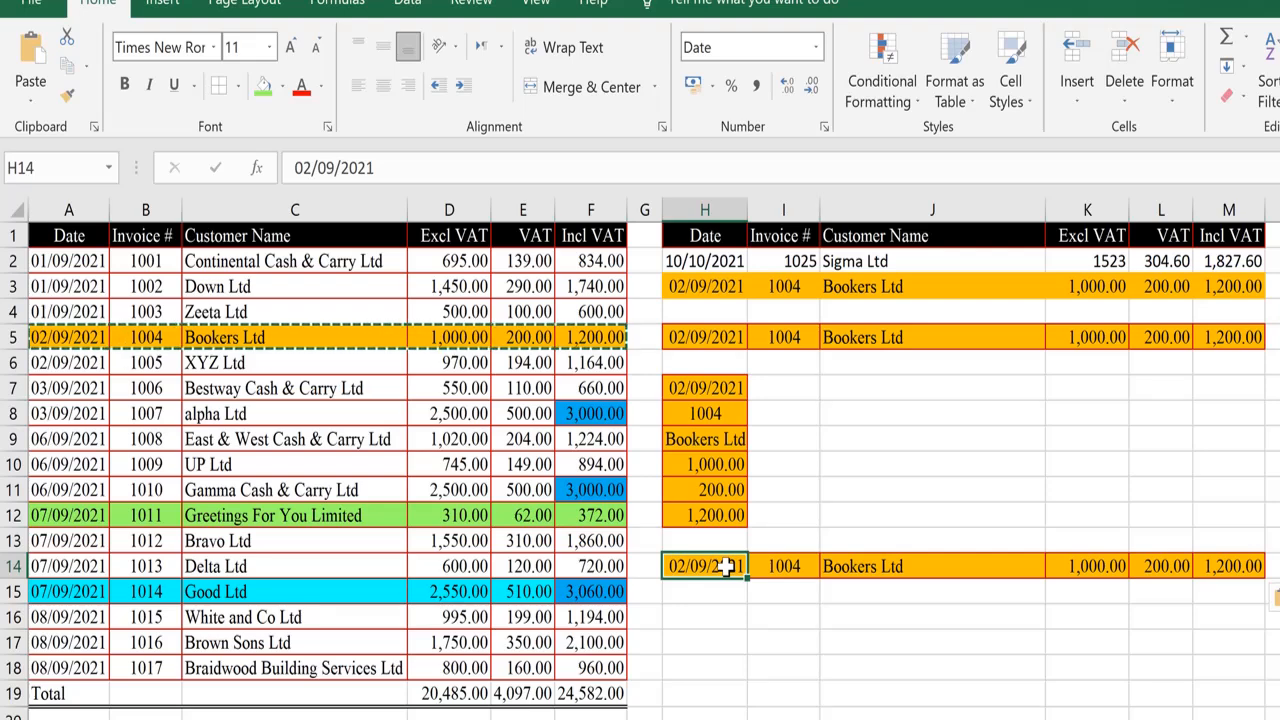
key("Escape")
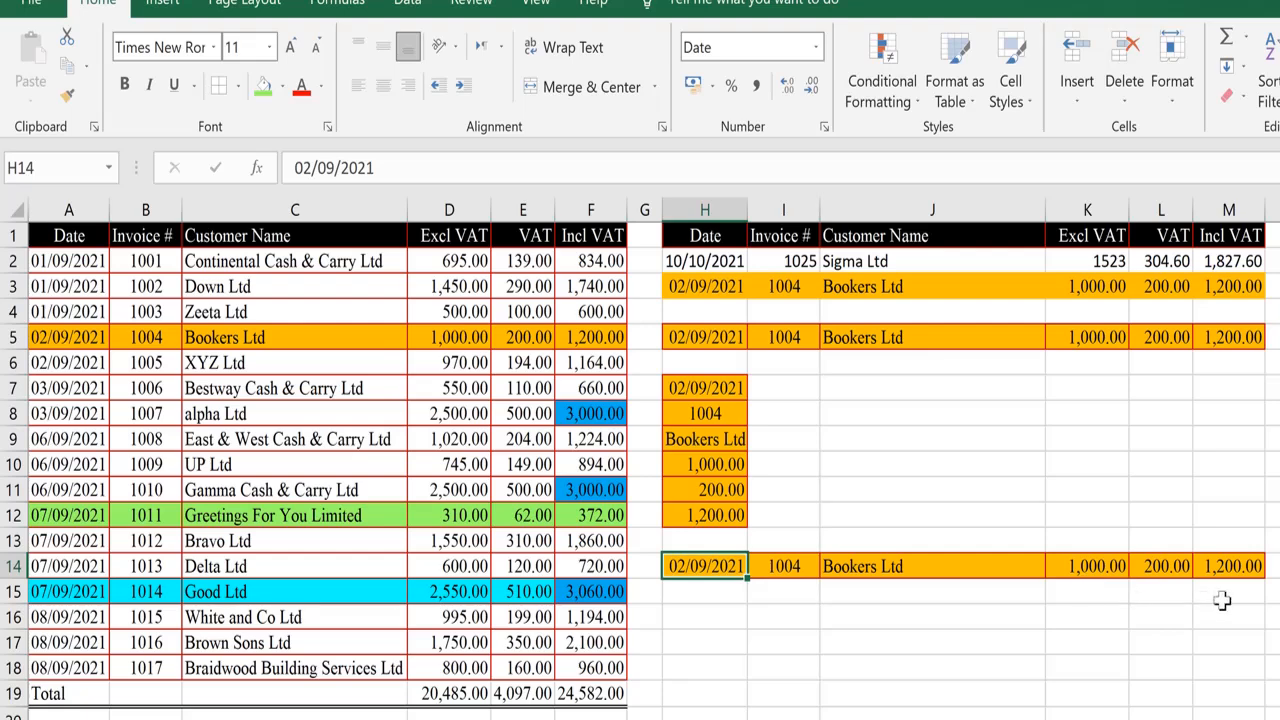
left_click(1205, 566)
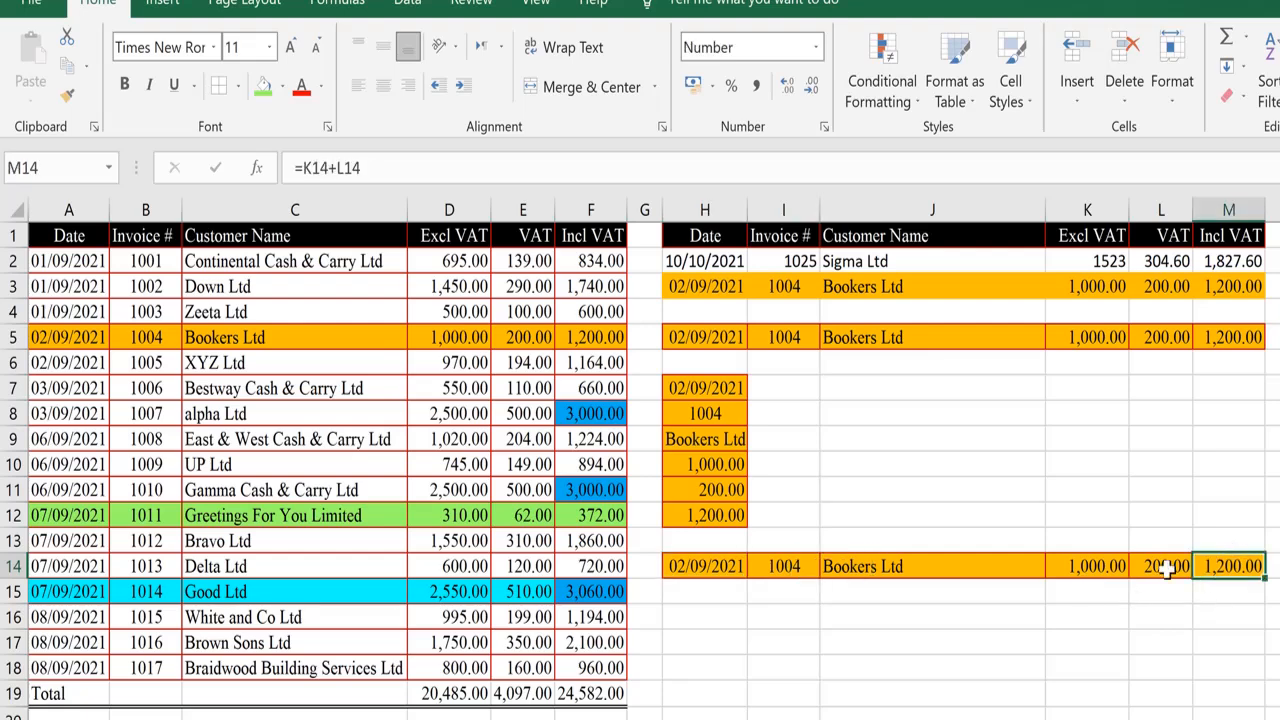
left_click(1088, 566)
left_click(1215, 566)
left_click(1108, 566)
left_click(1226, 568)
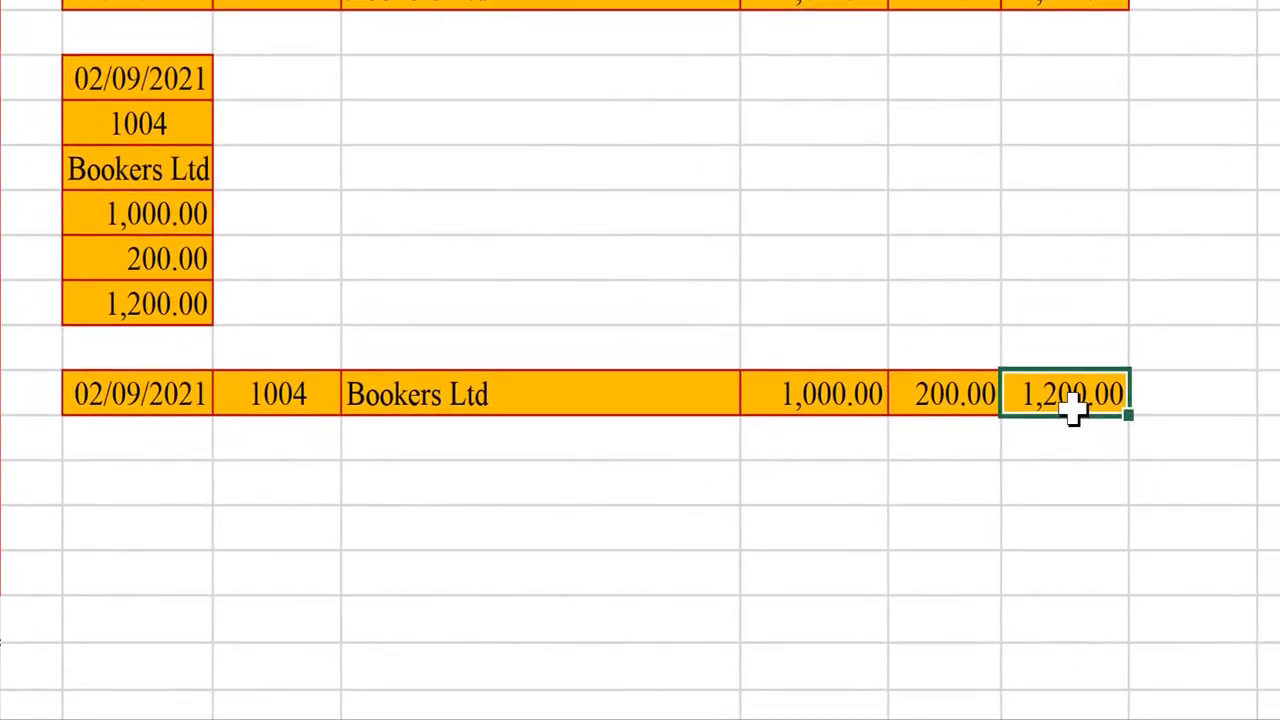
Set the Excl VAT value in K14 to 28000 to test the merged conditional formatting.
left_click(817, 394)
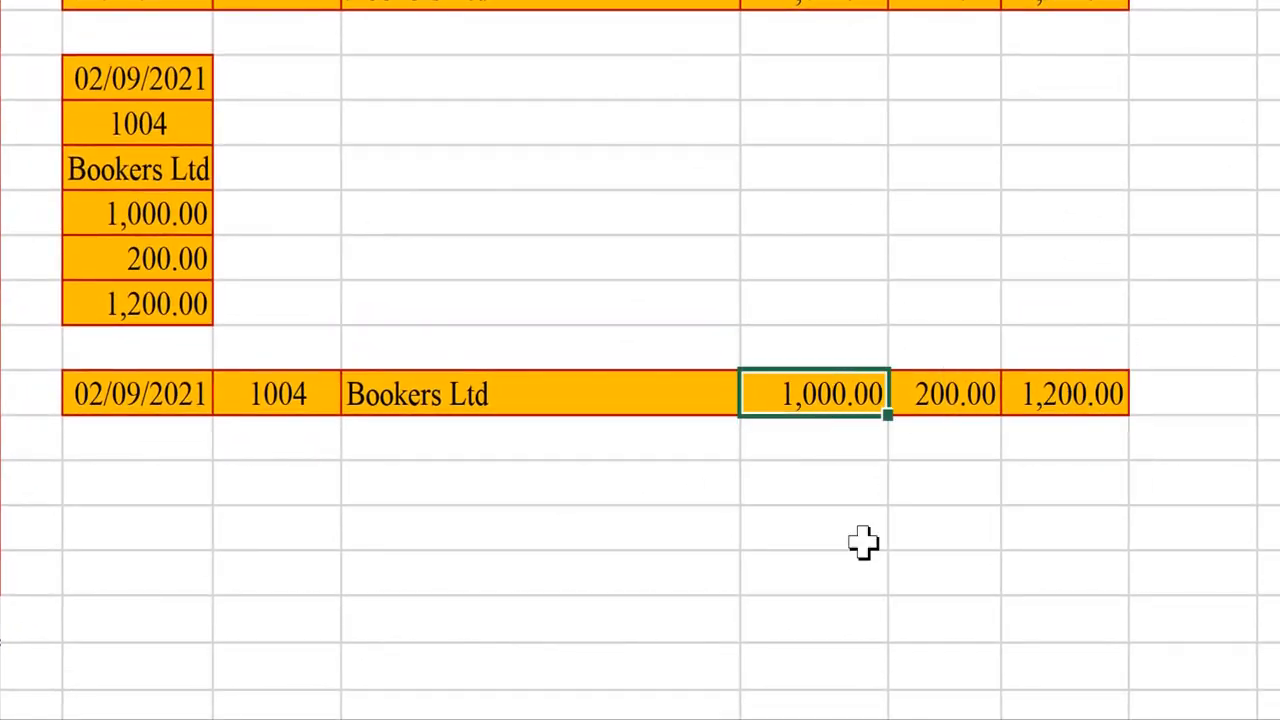
type("28000")
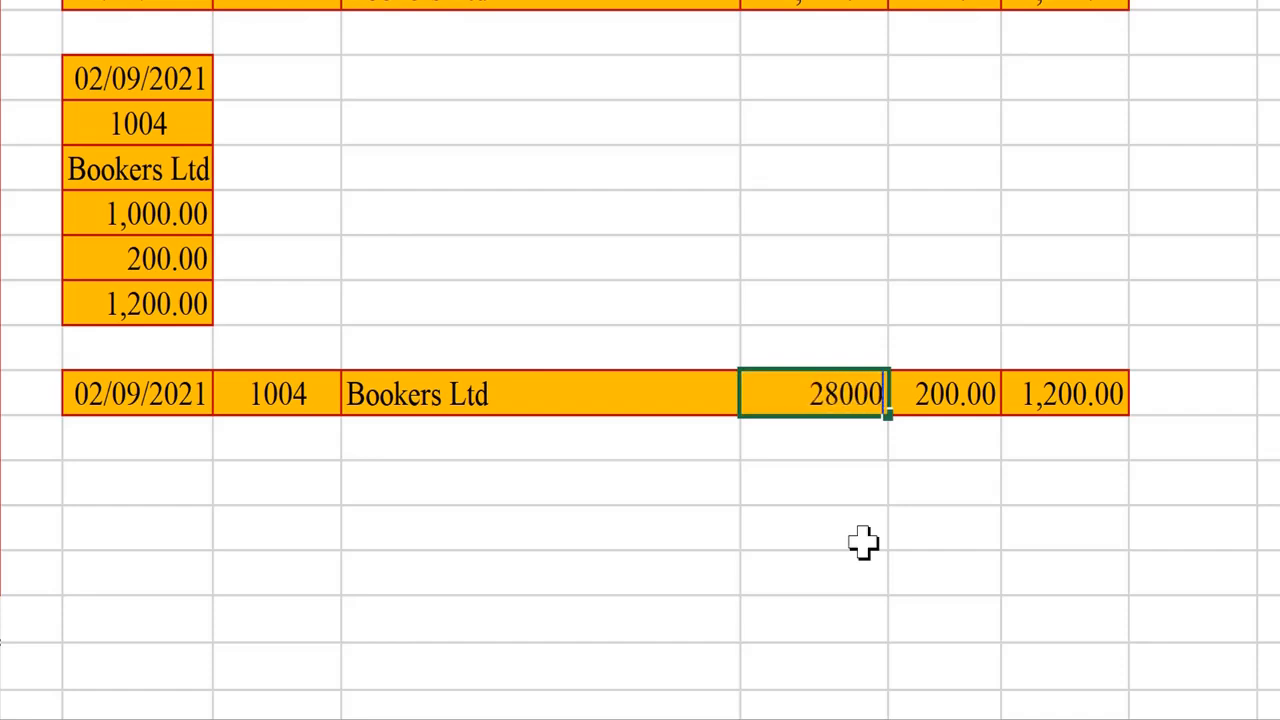
key("Return")
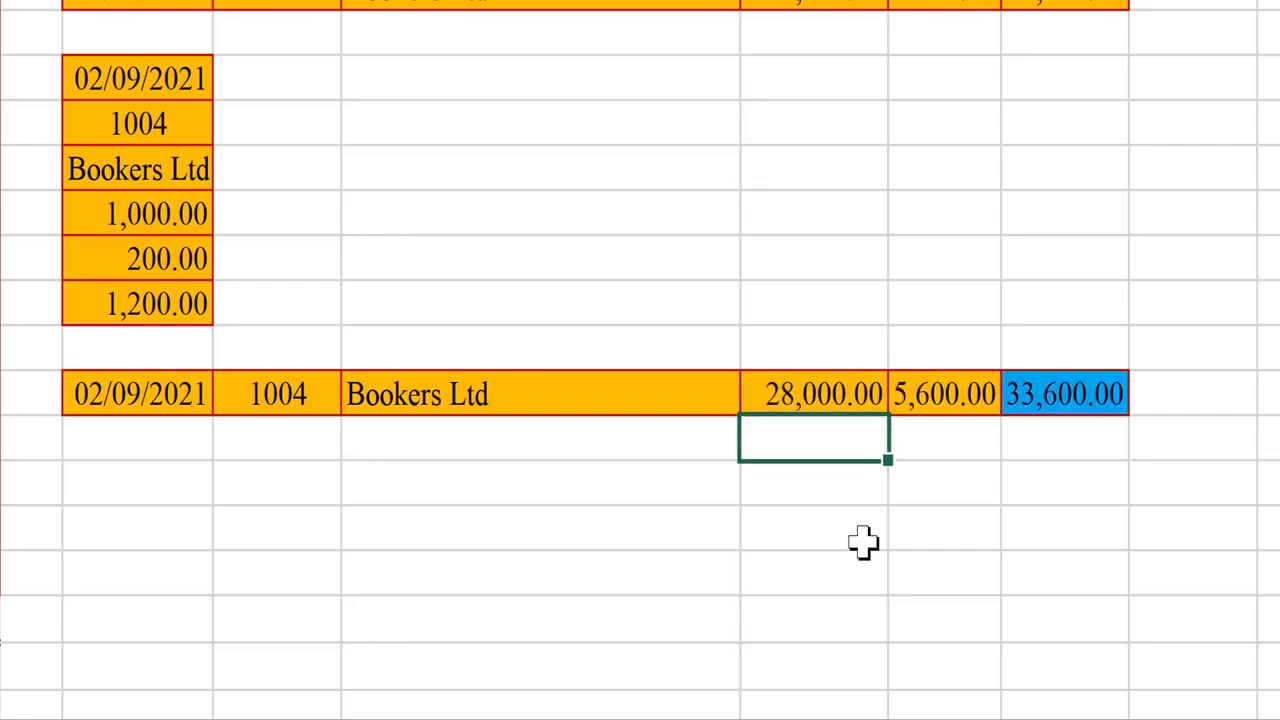
key("Up")
key("Right")
key("Right")
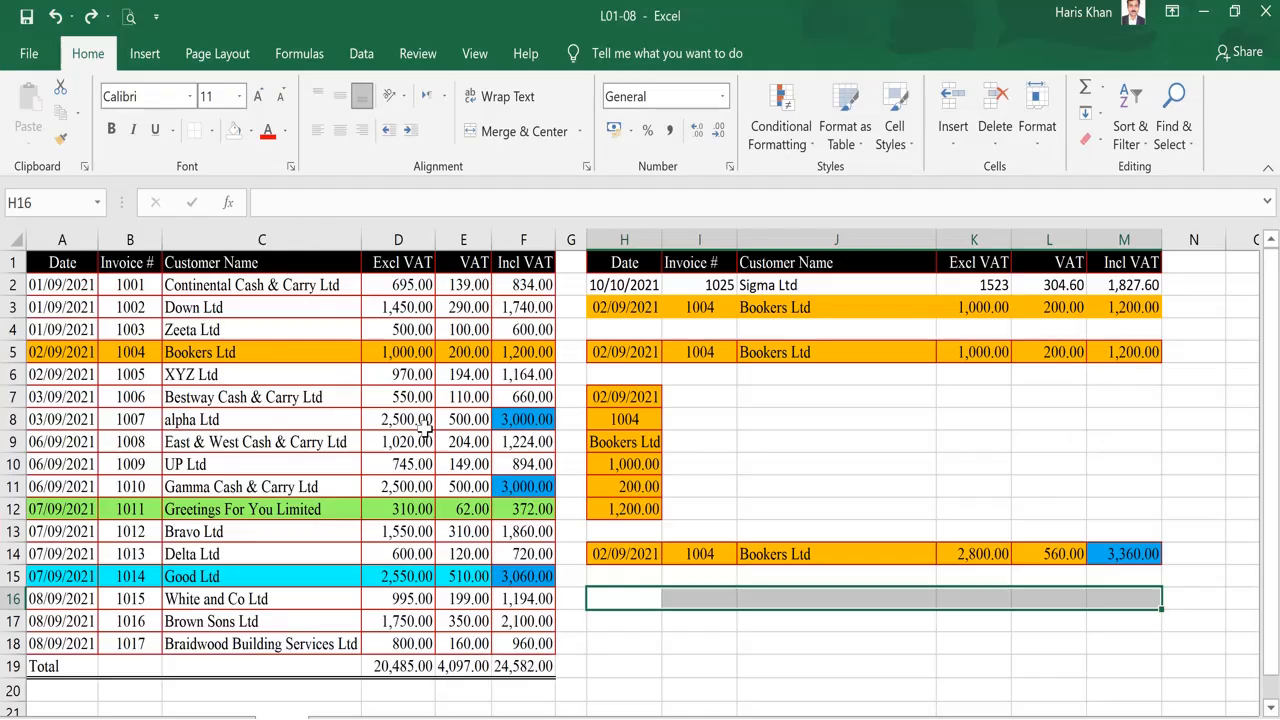
Copy row A5:F5 and paste it into H16 as values only.
left_click(66, 357)
key("ctrl+shift+Right")
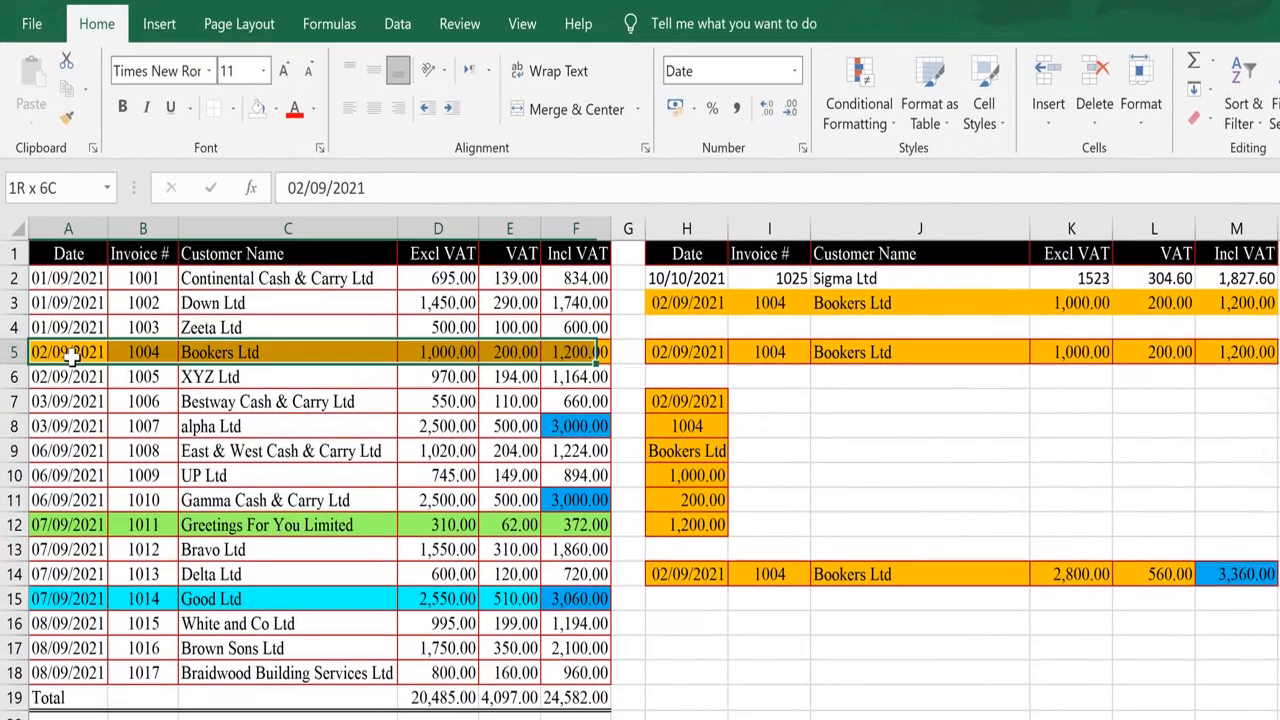
left_click(66, 88)
left_click(686, 622)
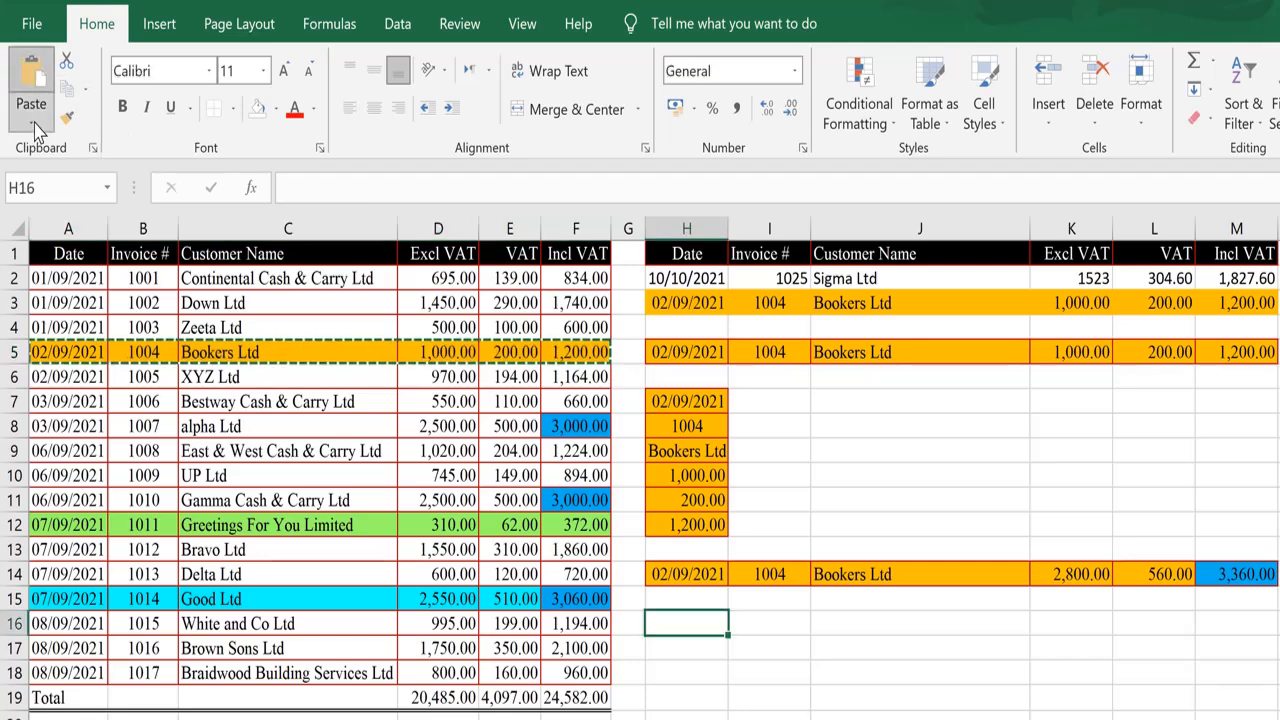
left_click(31, 118)
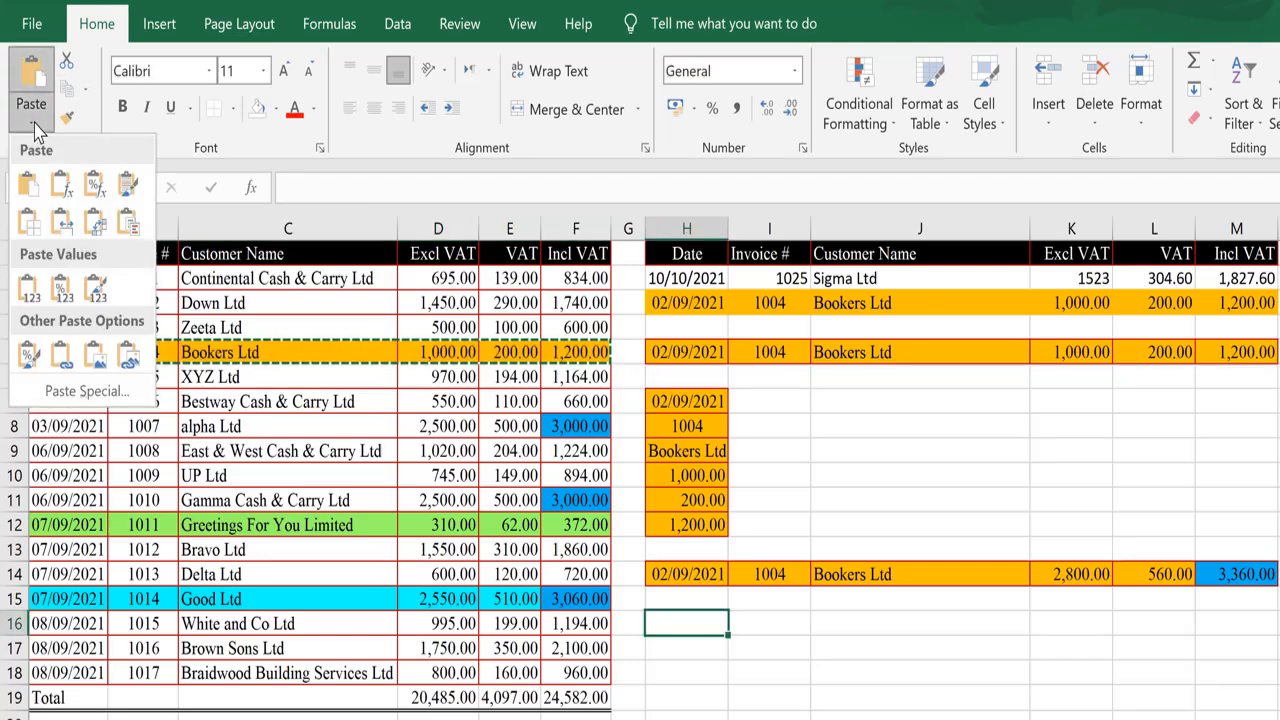
left_click(27, 290)
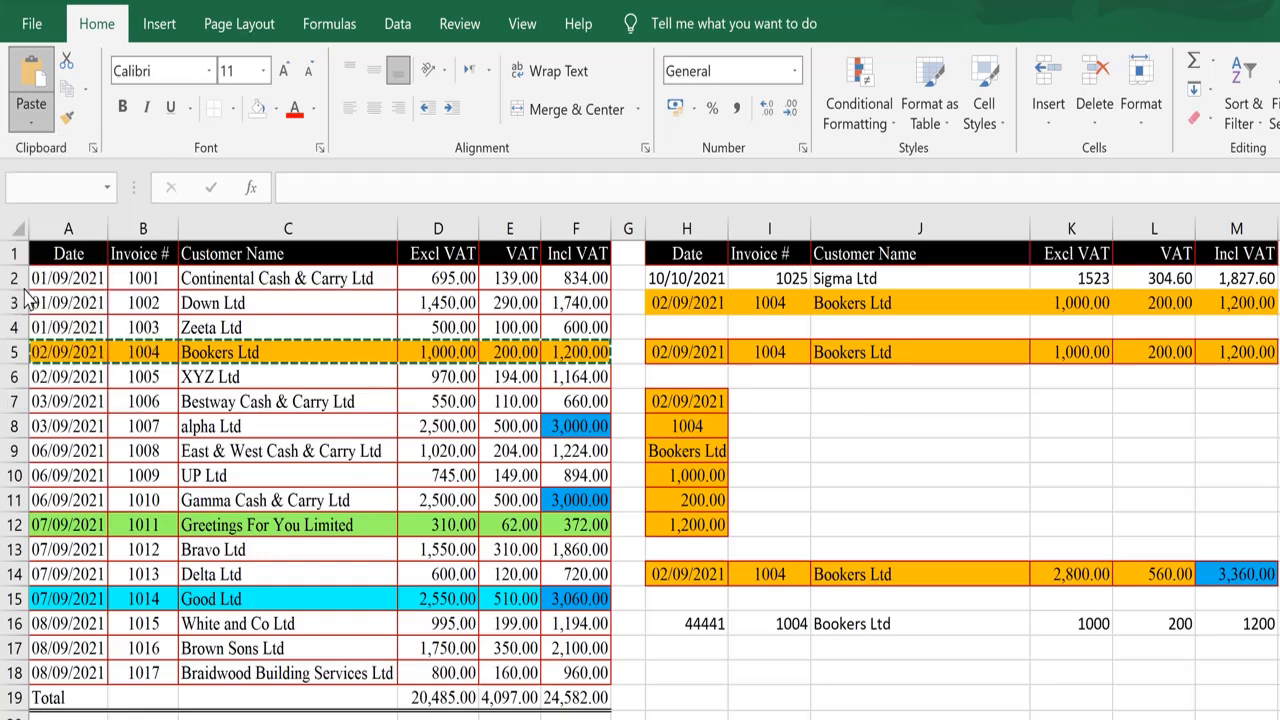
Examine the pasted values across row 16 from H16 to M16.
key("Escape")
left_click(692, 623)
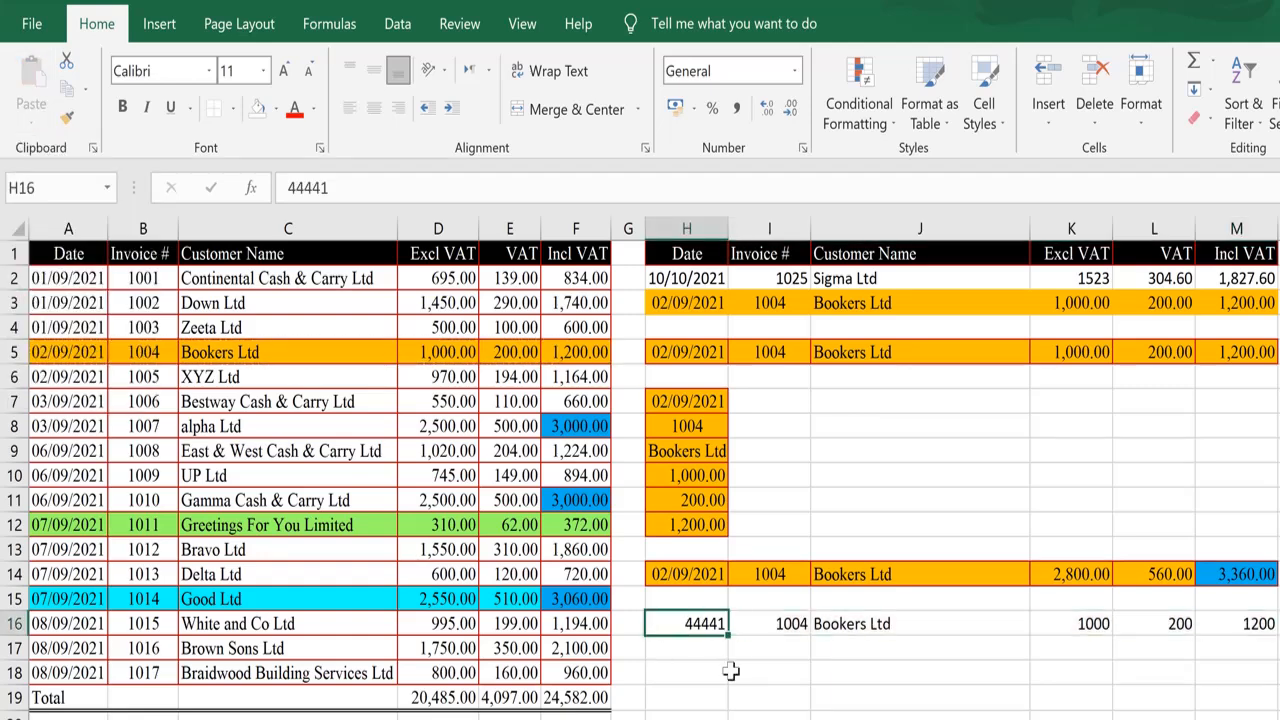
key("ctrl+Right")
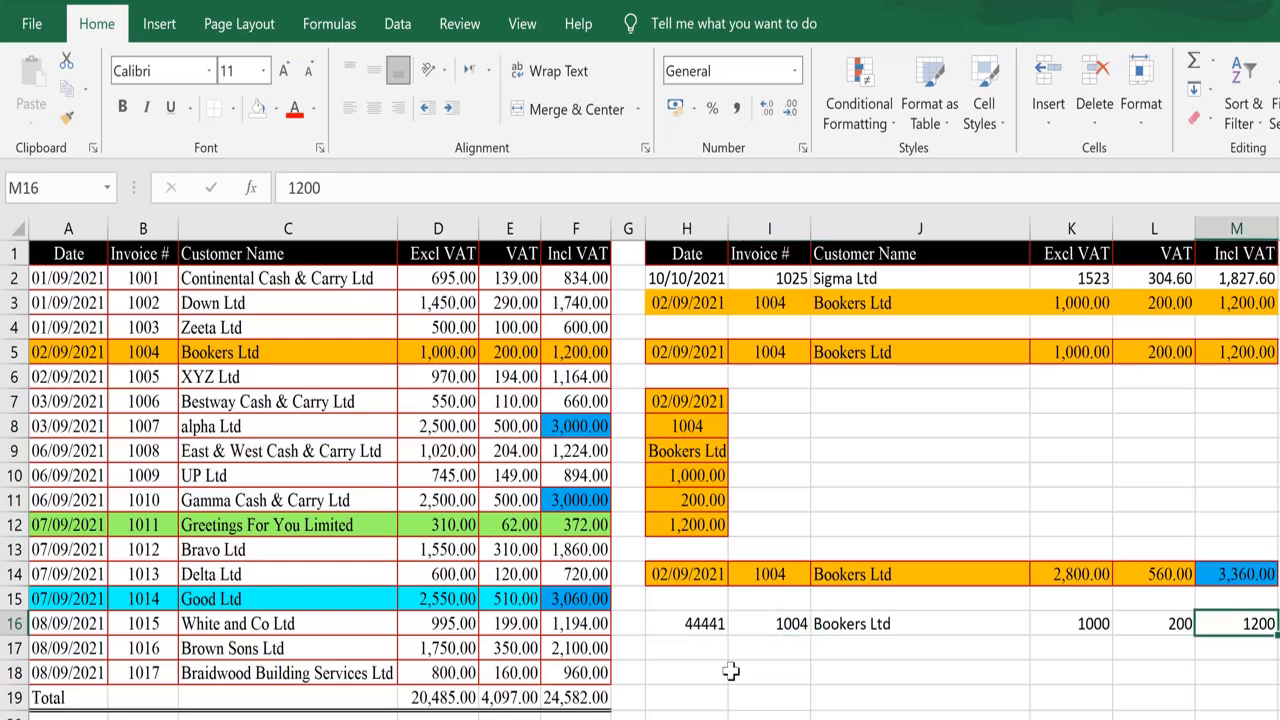
key("Down")
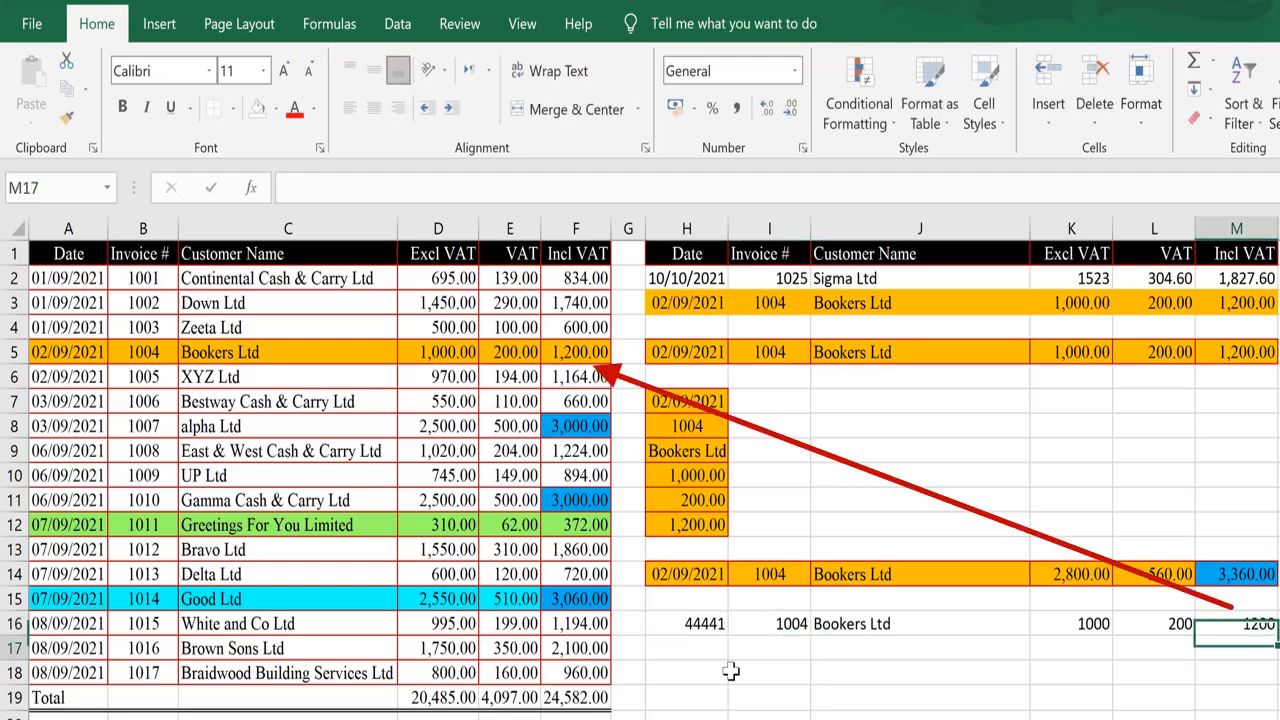
key("Up")
key("Left")
key("Down")
key("Up")
key("Left")
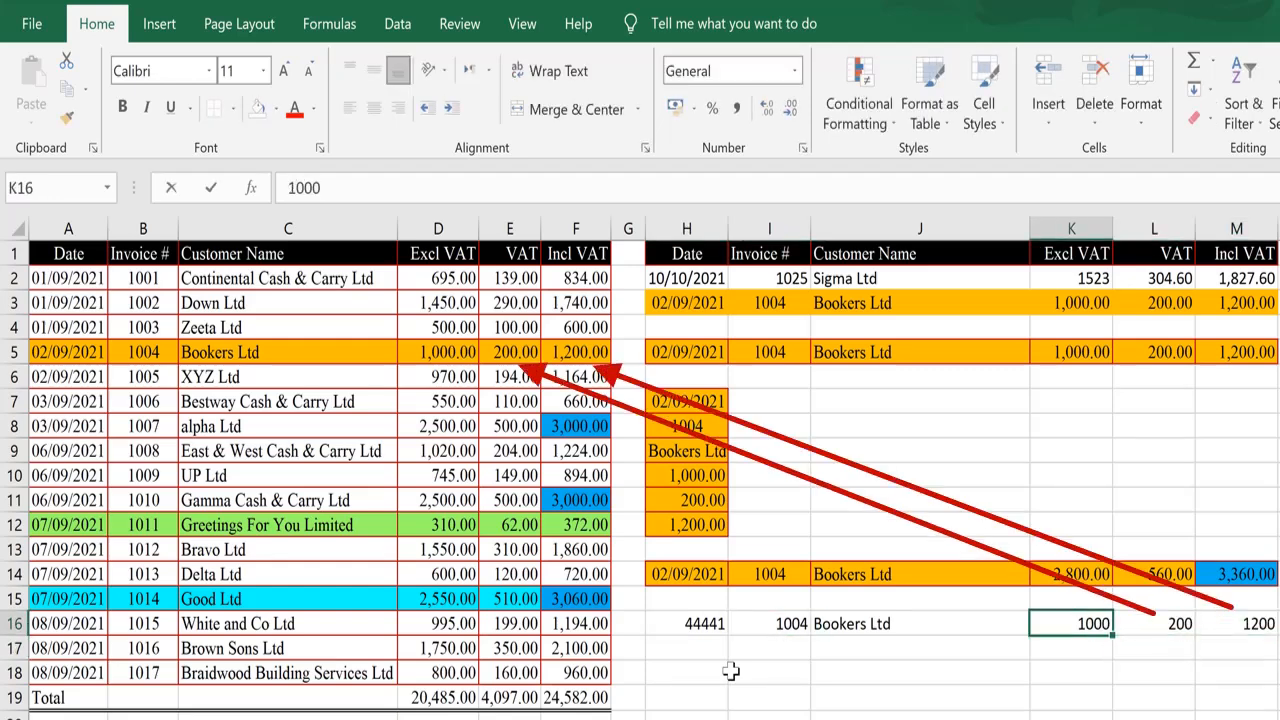
key("Down")
key("Up")
key("Down")
key("Left")
key("Left")
key("Left")
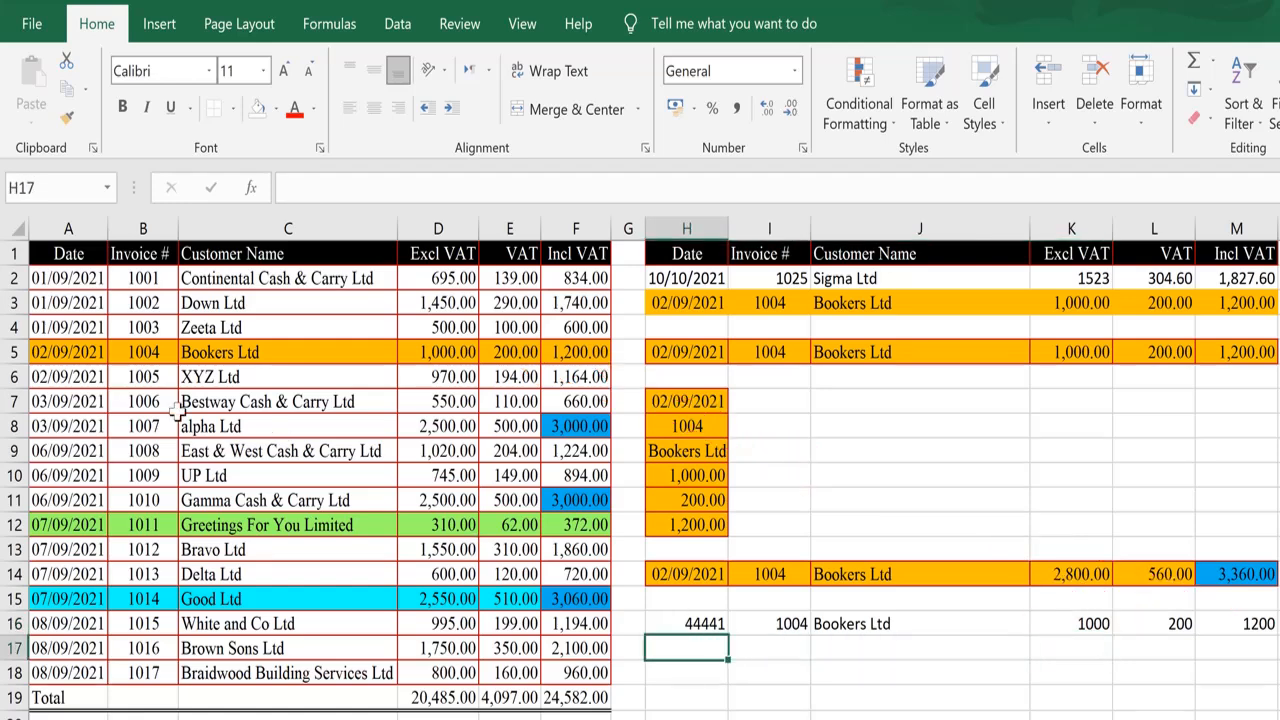
Copy row A5:F5 and paste it into H17 using Values & Number Formatting.
left_click(80, 352)
key("ctrl+shift+Right")
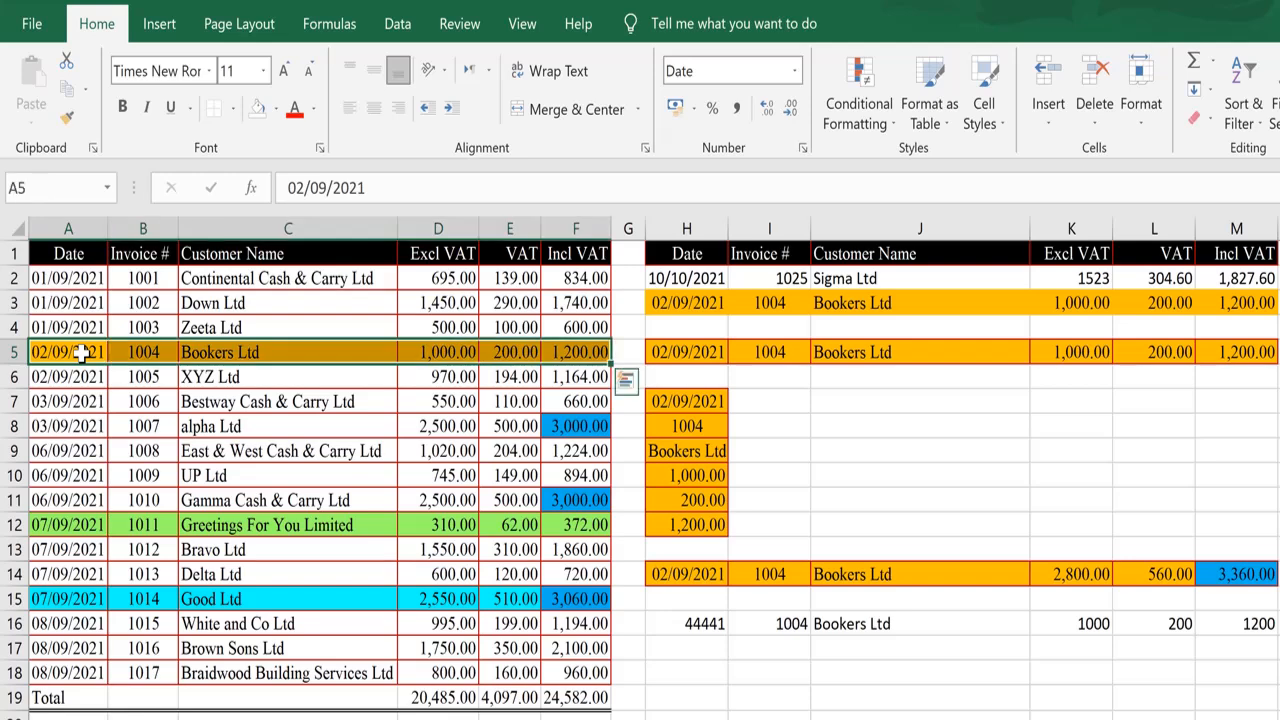
left_click(70, 97)
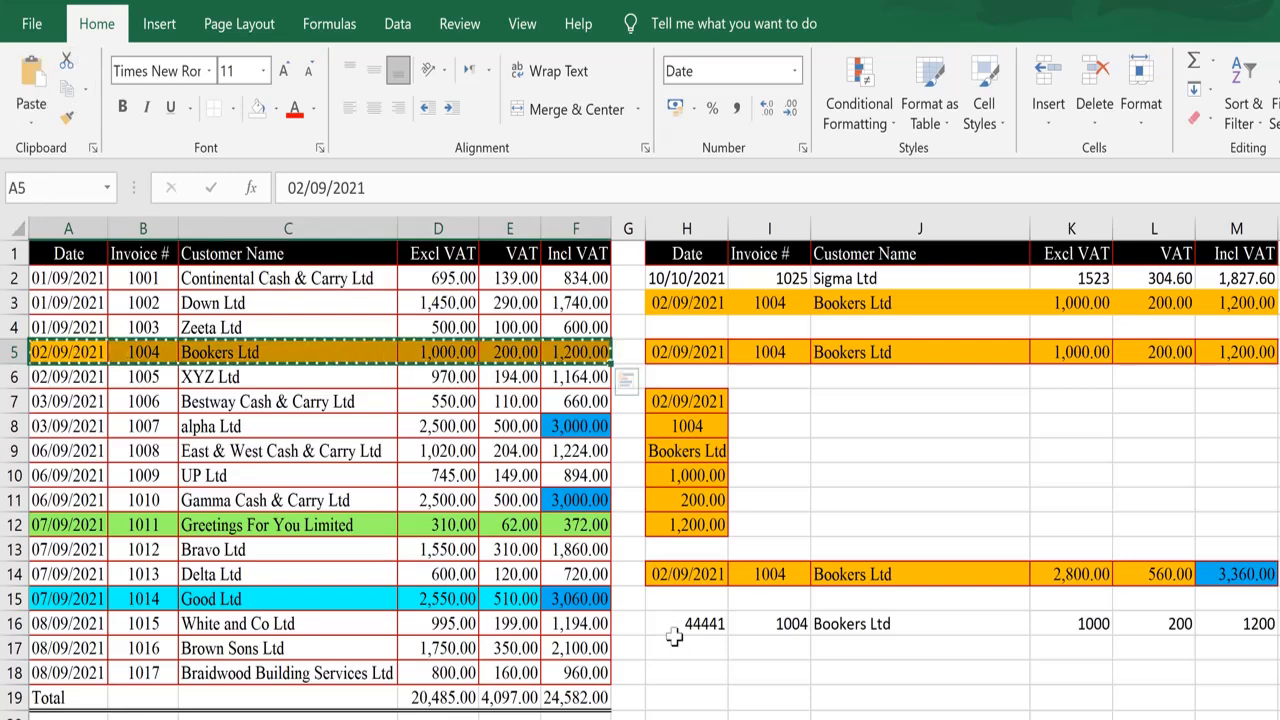
left_click(700, 645)
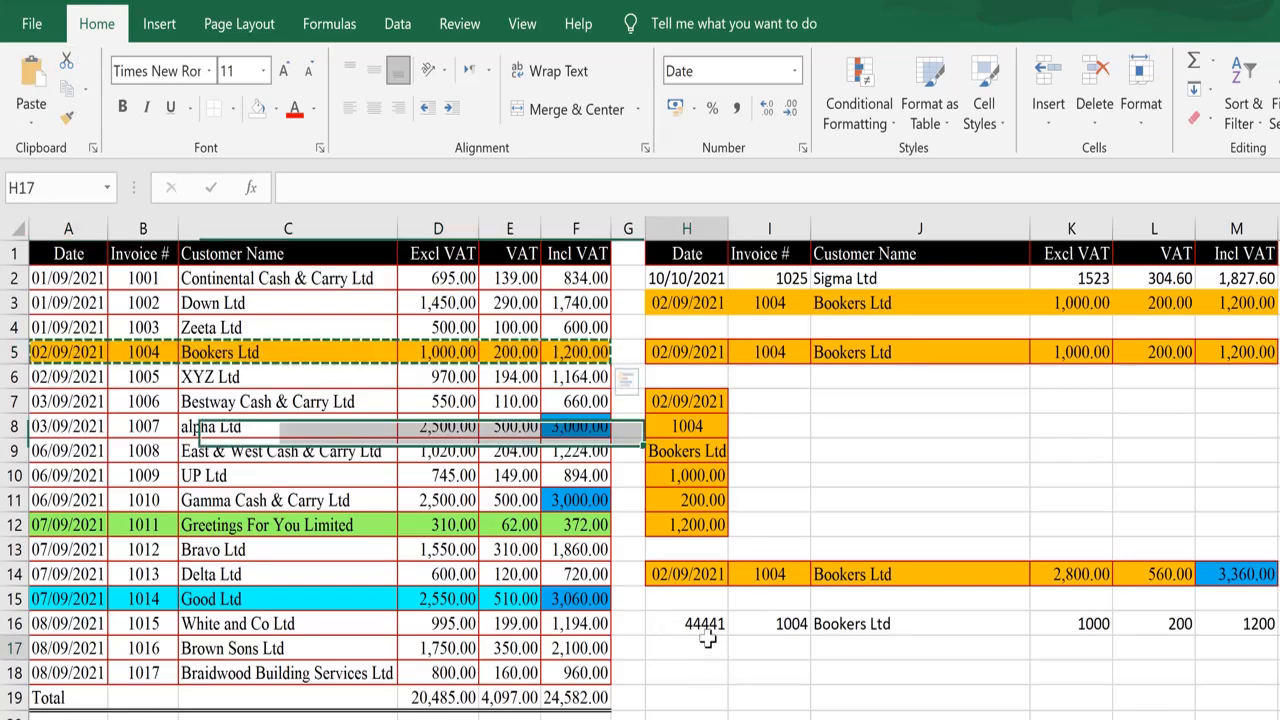
left_click(31, 122)
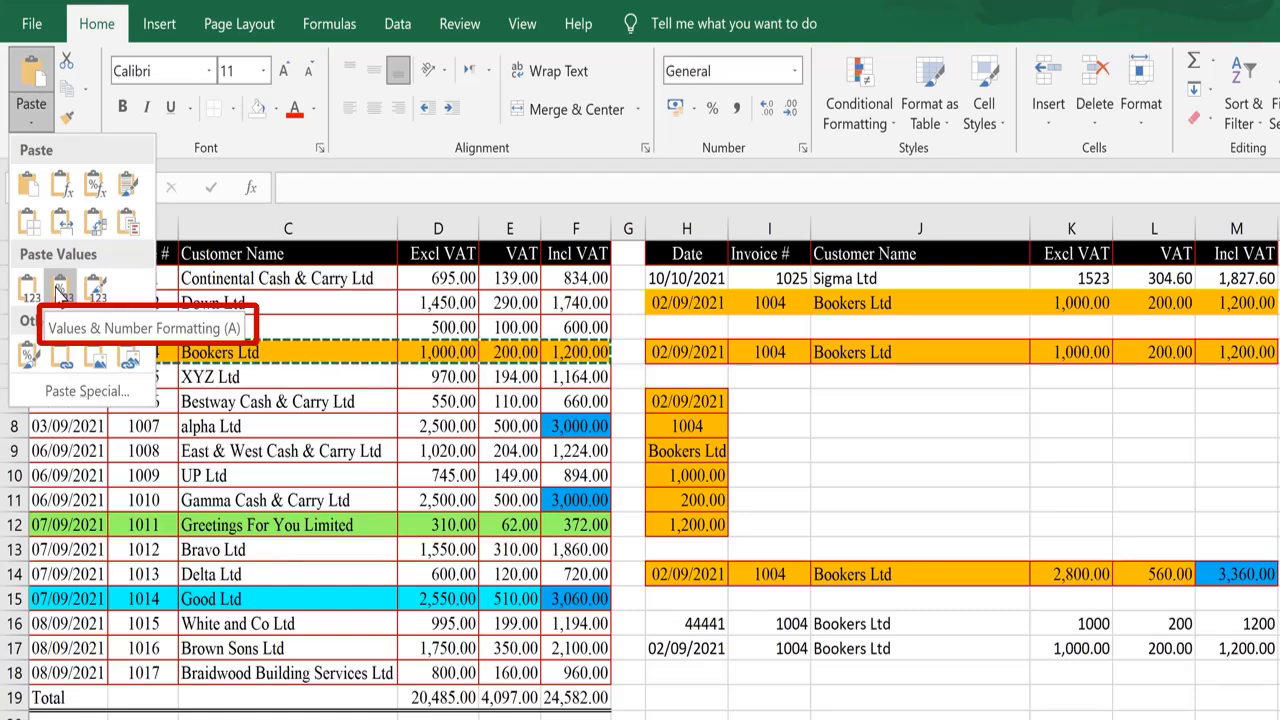
left_click(60, 290)
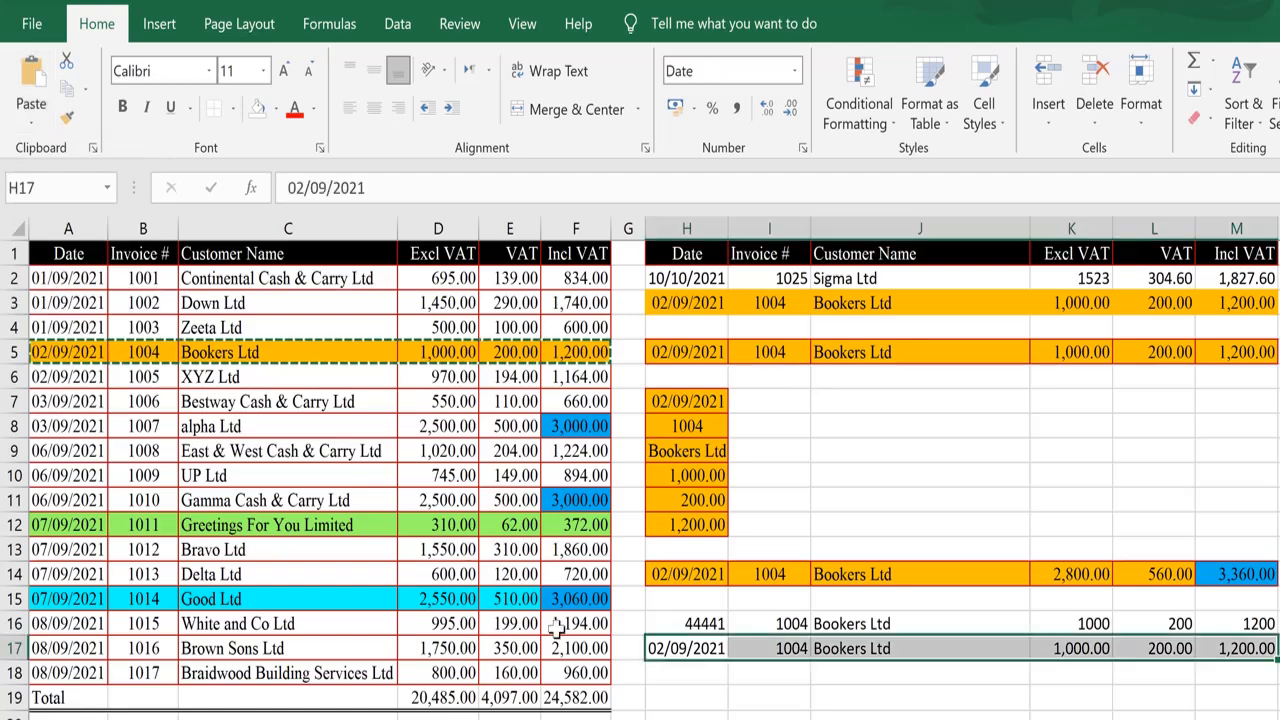
Inspect each cell in row 17 to compare its contents and number format with row 16.
left_click(722, 648)
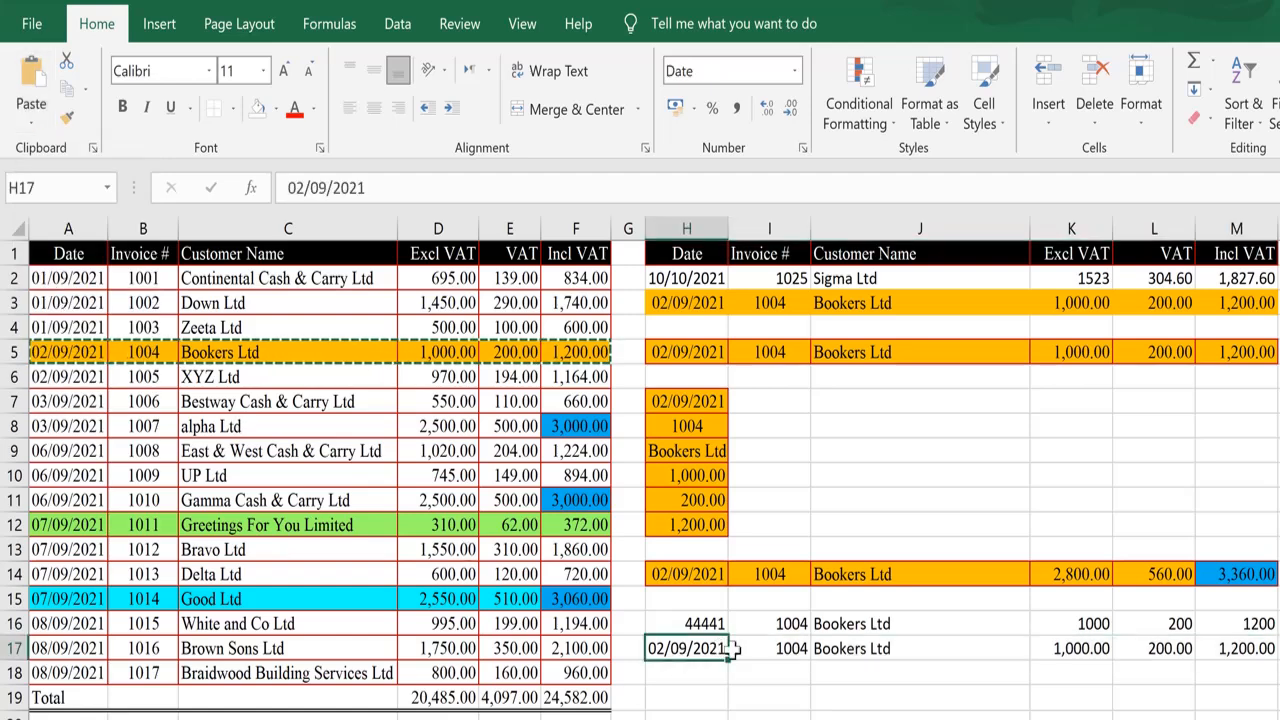
left_click(783, 645)
left_click(1080, 648)
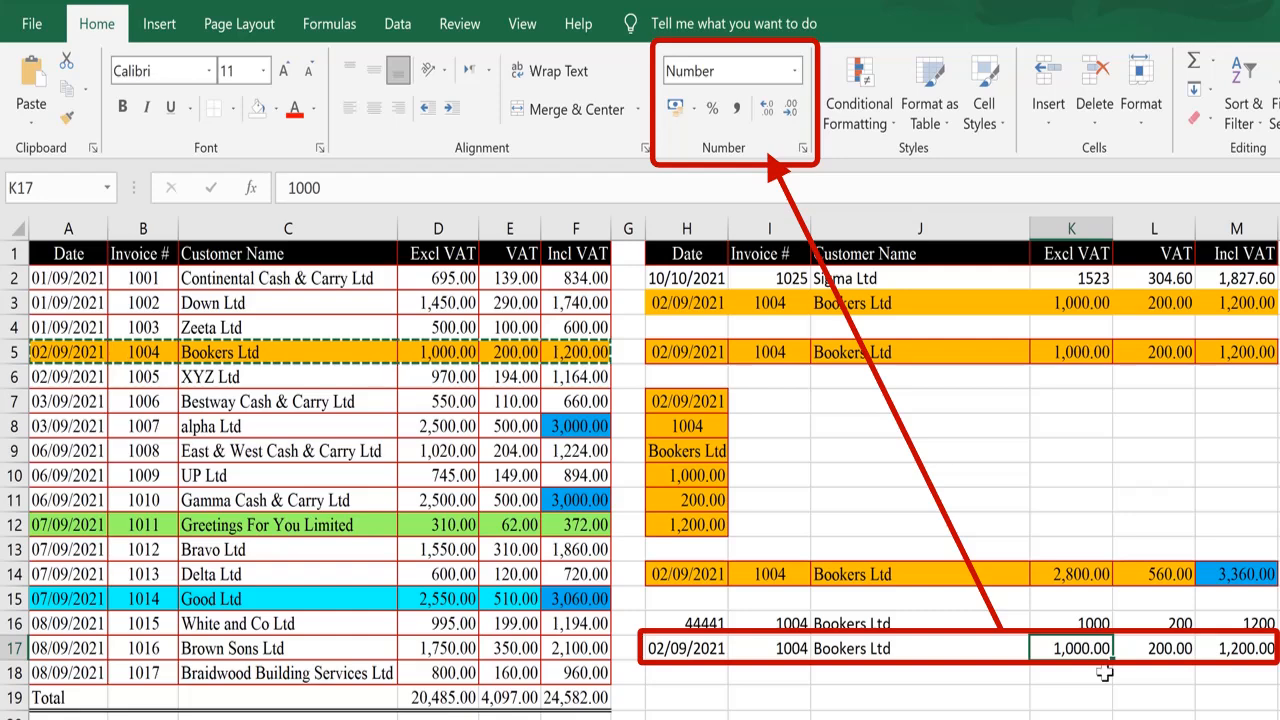
left_click(1245, 650)
key("F2")
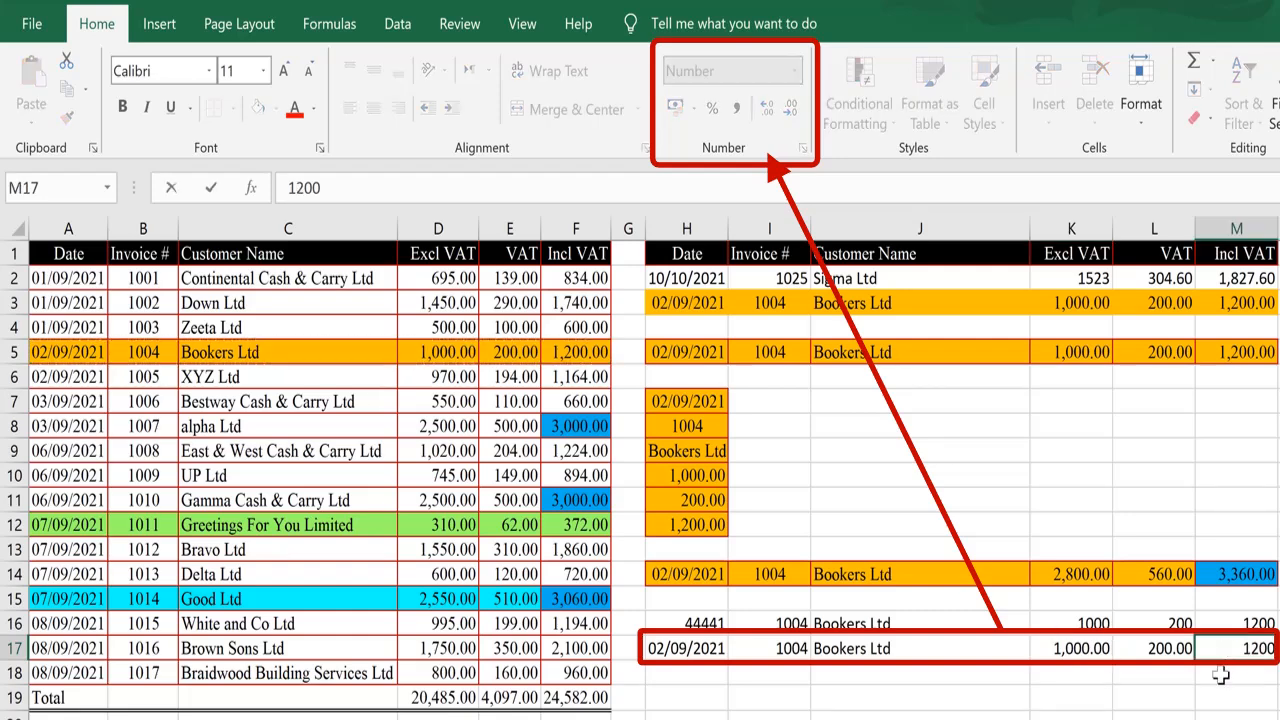
key("Return")
key("Up")
key("Left")
key("F2")
key("Return")
key("Up")
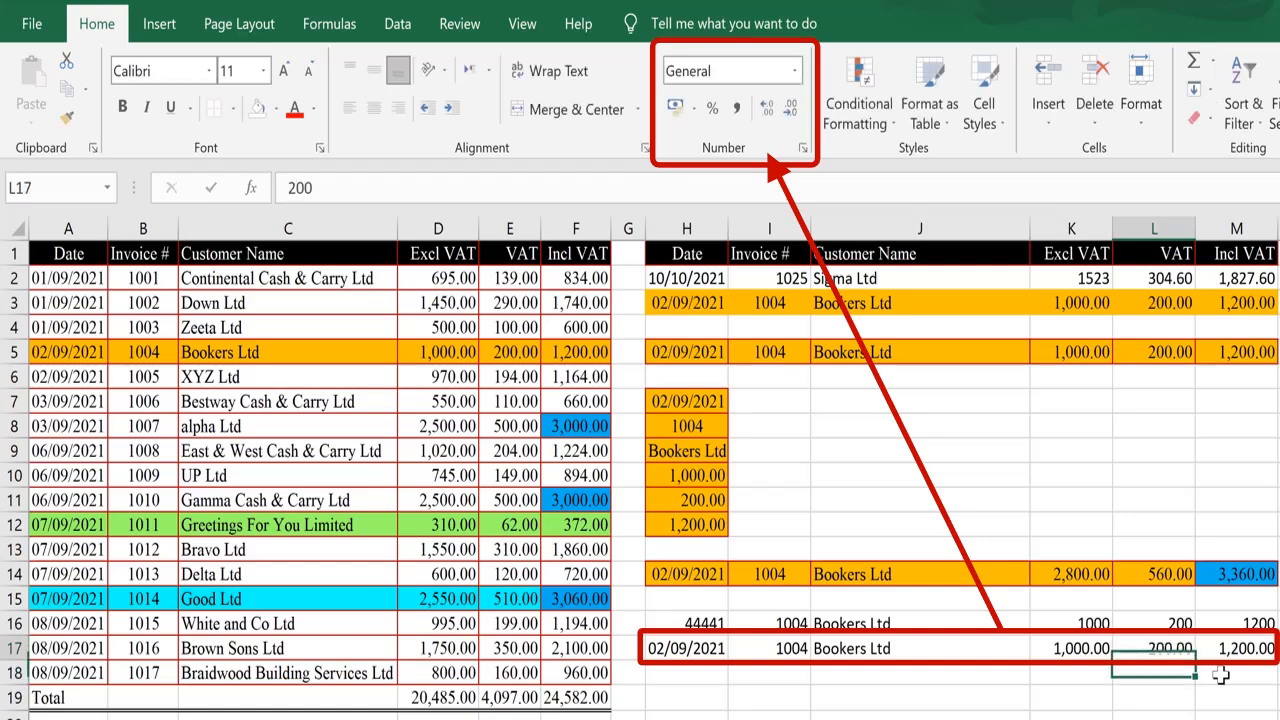
key("Left")
key("Left")
key("Right")
key("F2")
key("Return")
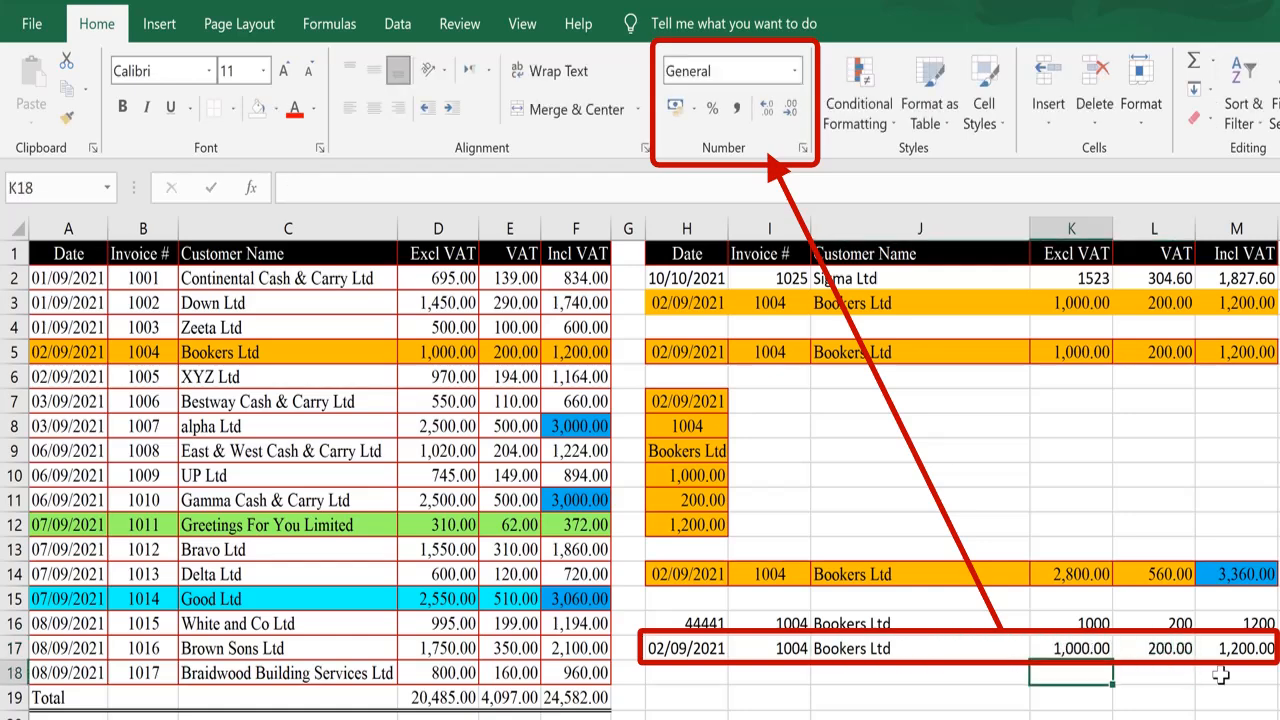
key("Up")
key("Left")
key("Left")
key("Left")
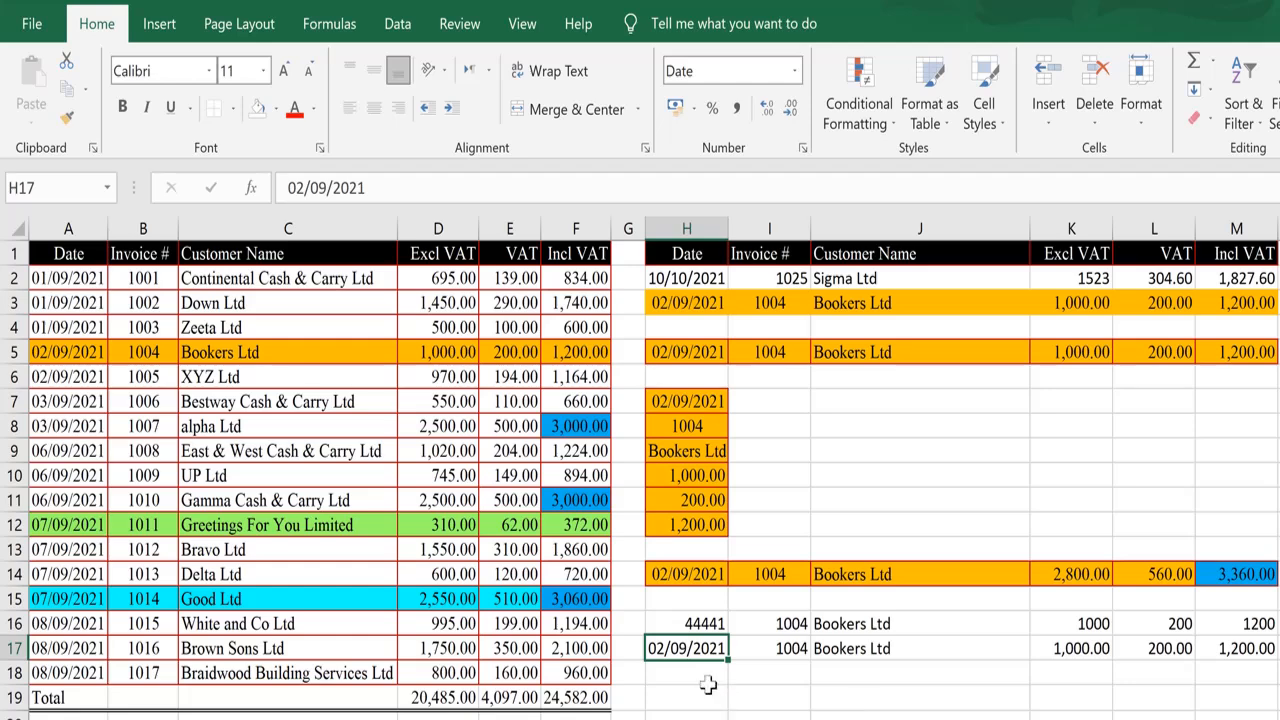
Copy row A5:F5 and paste it into H18 using Values & Source Formatting.
left_click(704, 679)
left_click(58, 346)
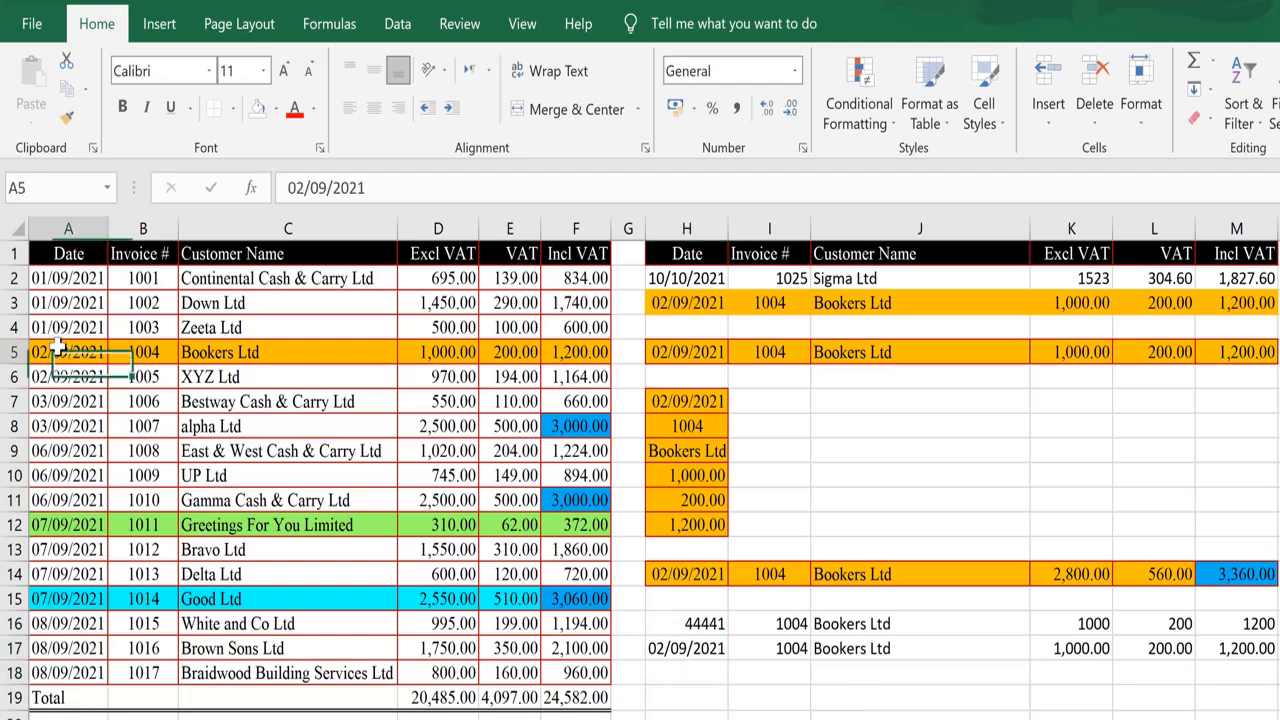
key("ctrl+shift+Right")
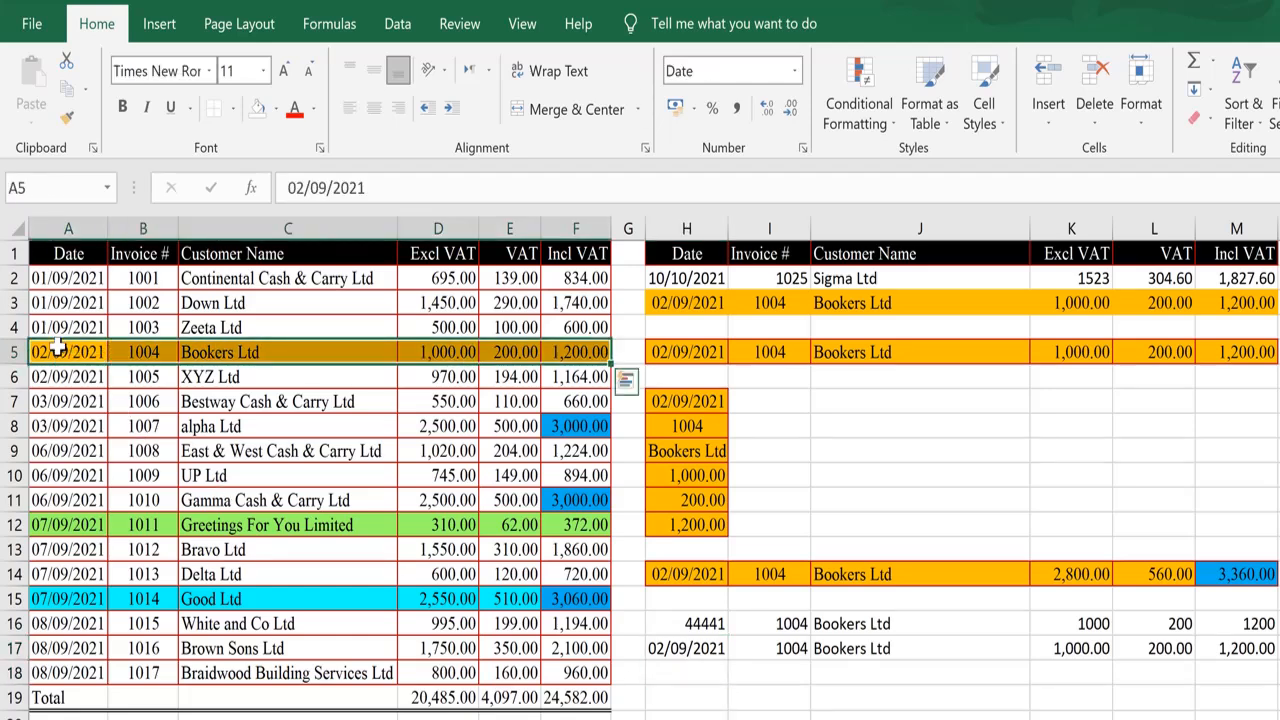
left_click(70, 92)
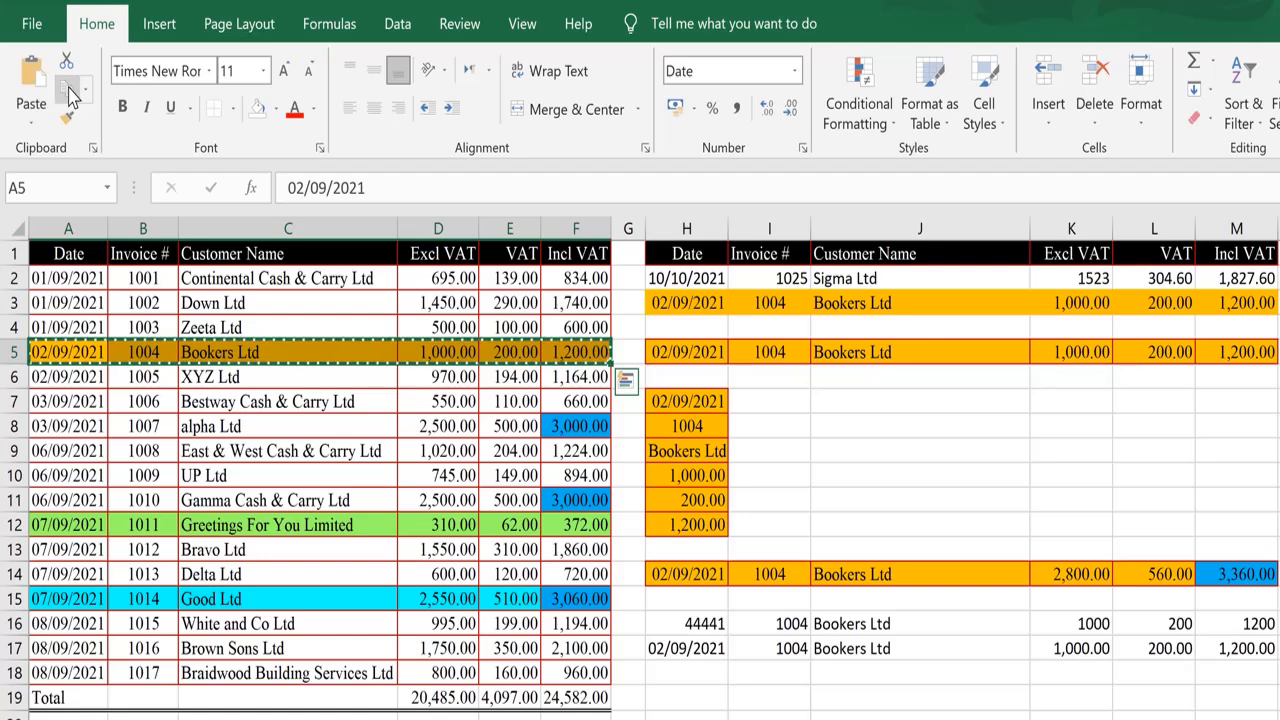
left_click(658, 670)
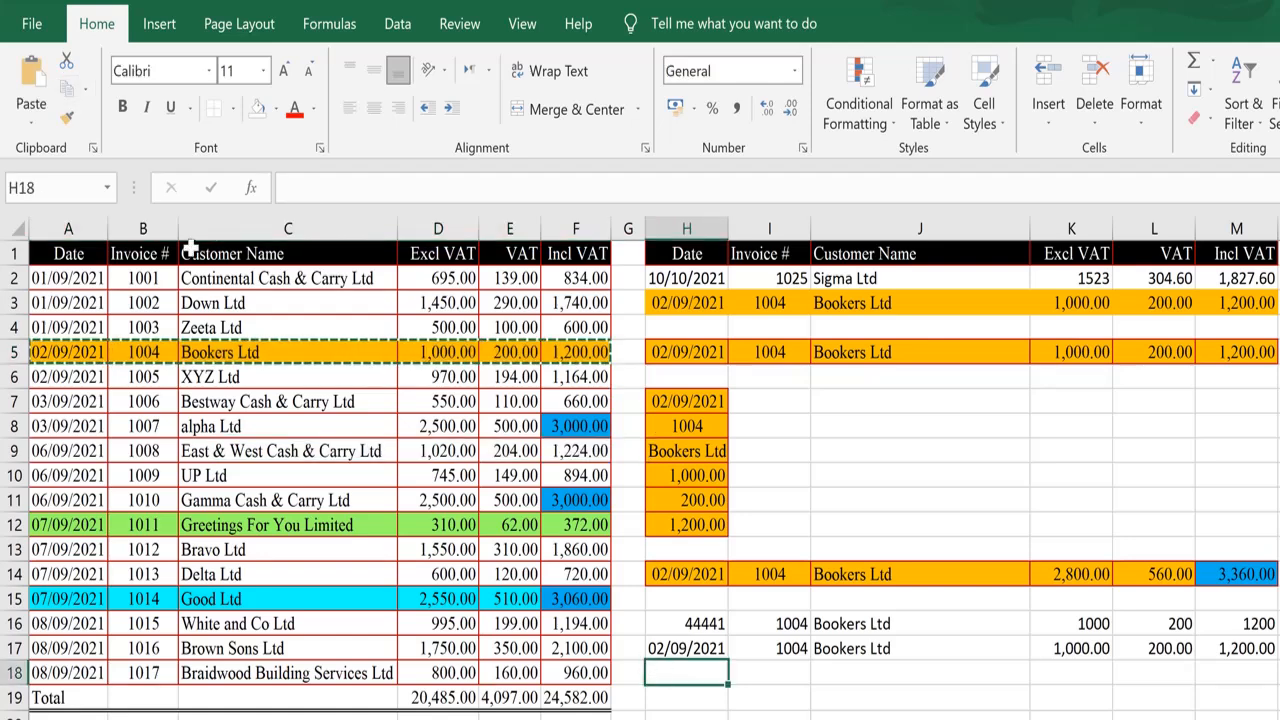
left_click(31, 121)
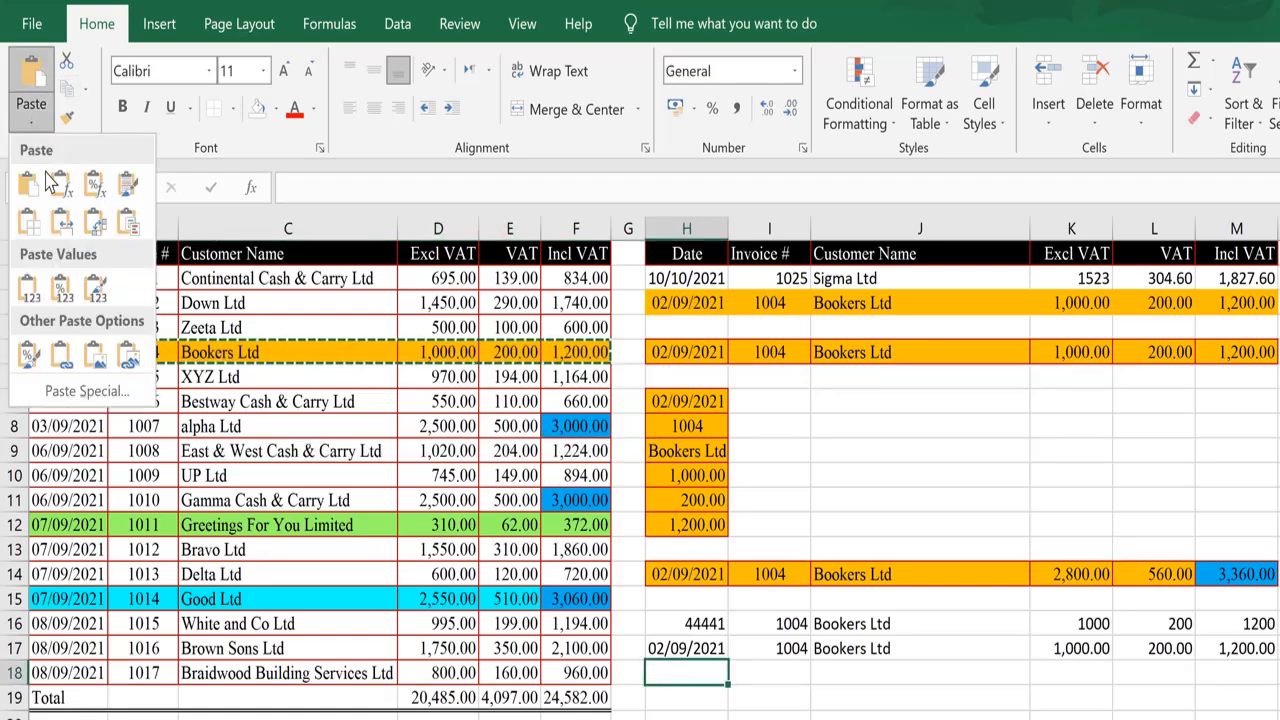
left_click(101, 298)
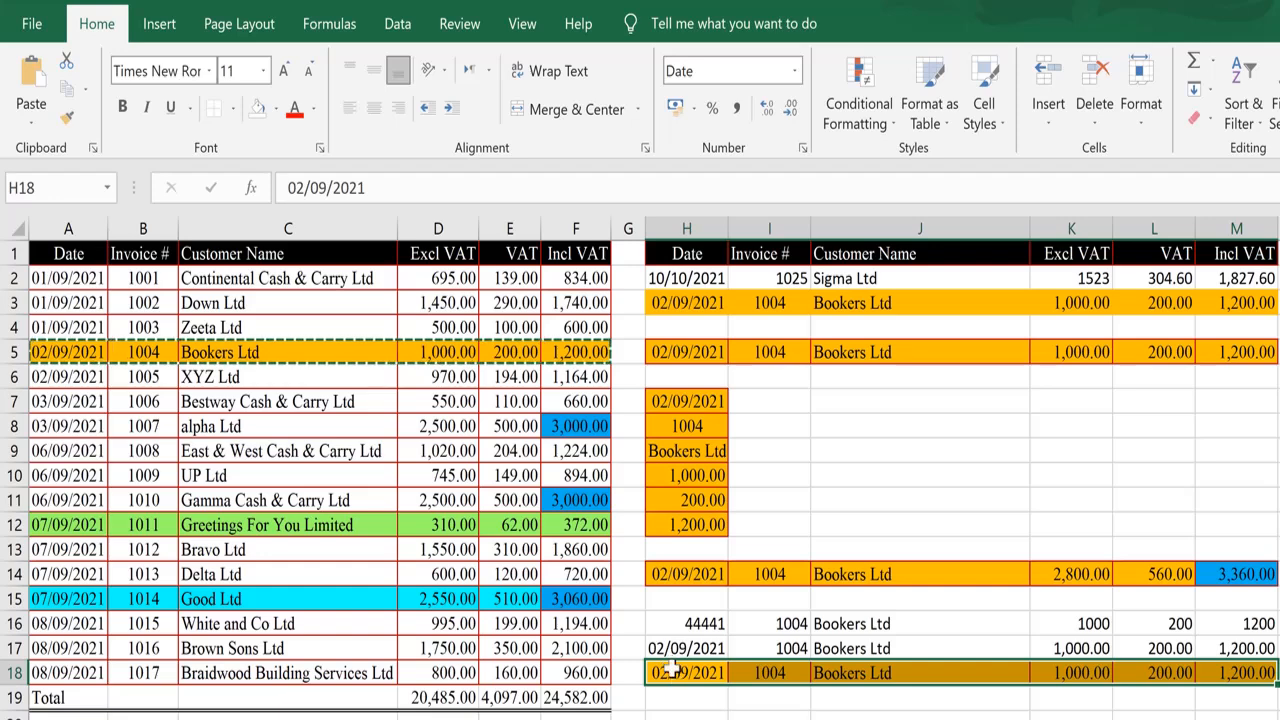
Inspect each cell across row 18 from H18 to M18 to check its contents and formatting.
key("F2")
key("Return")
key("Up")
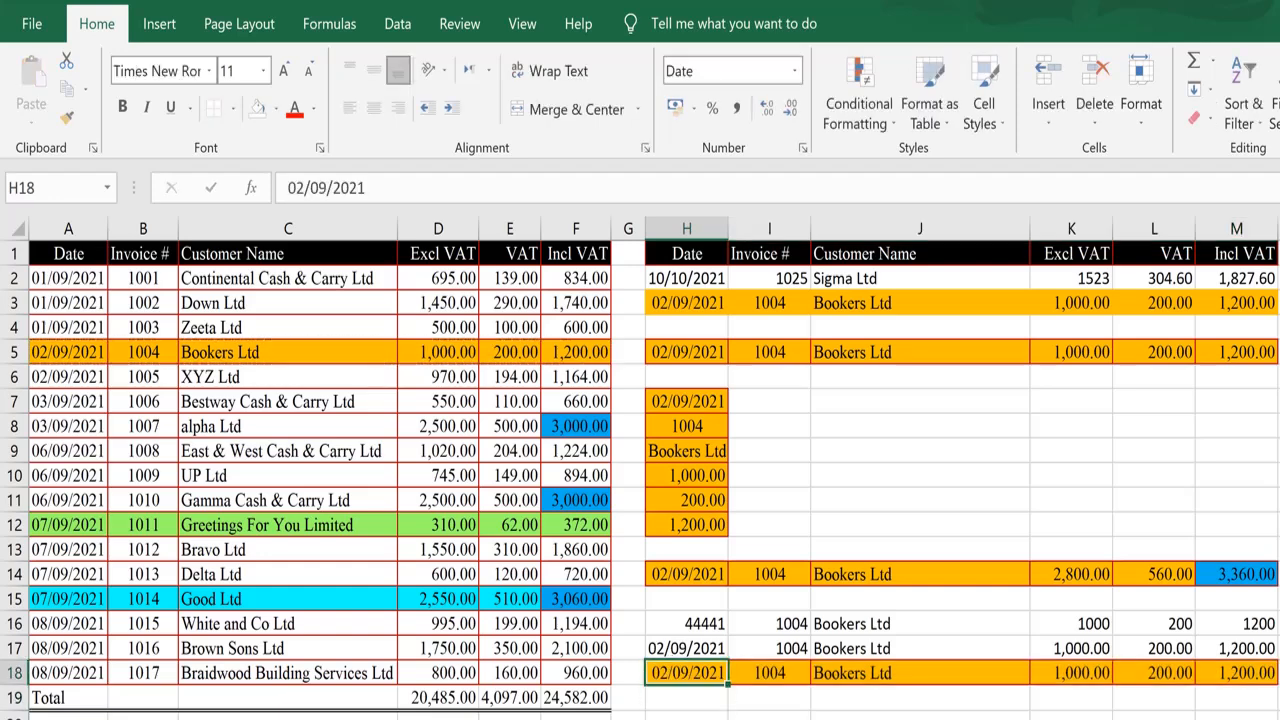
key("Right")
key("F2")
key("Return")
key("Up")
key("Right")
key("F2")
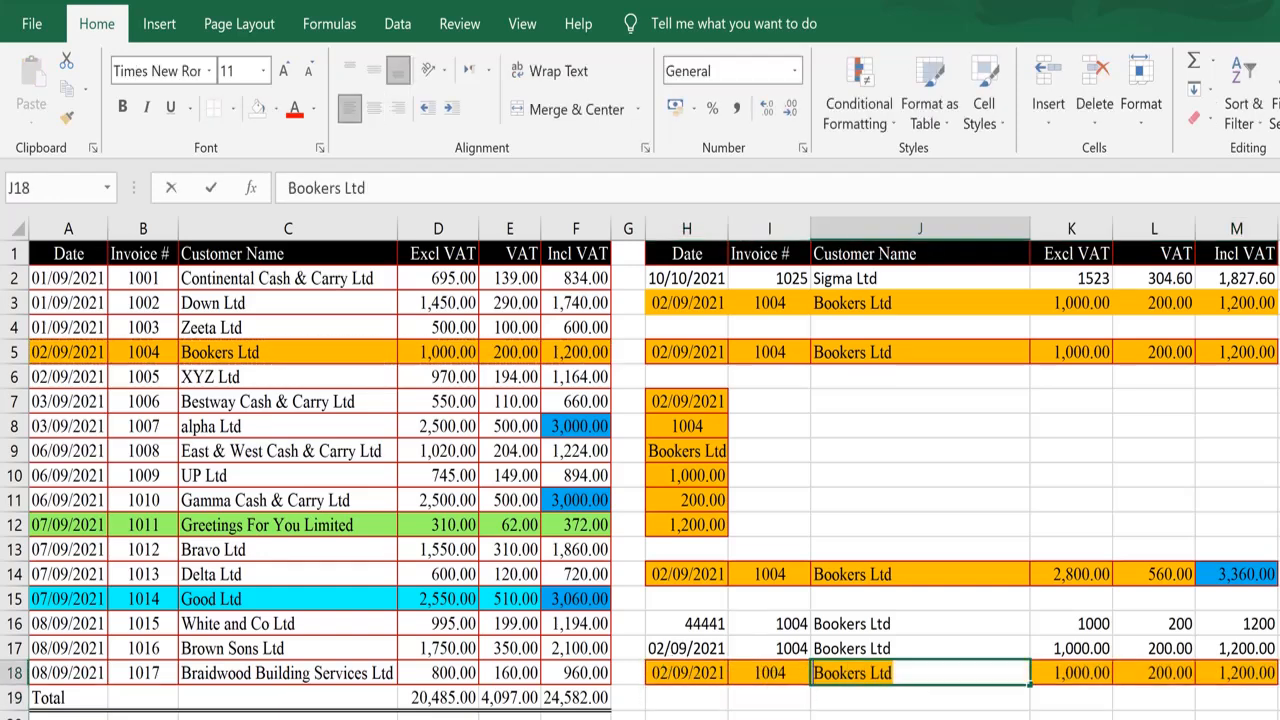
key("Return")
key("Up")
key("Right")
key("Right")
key("Left")
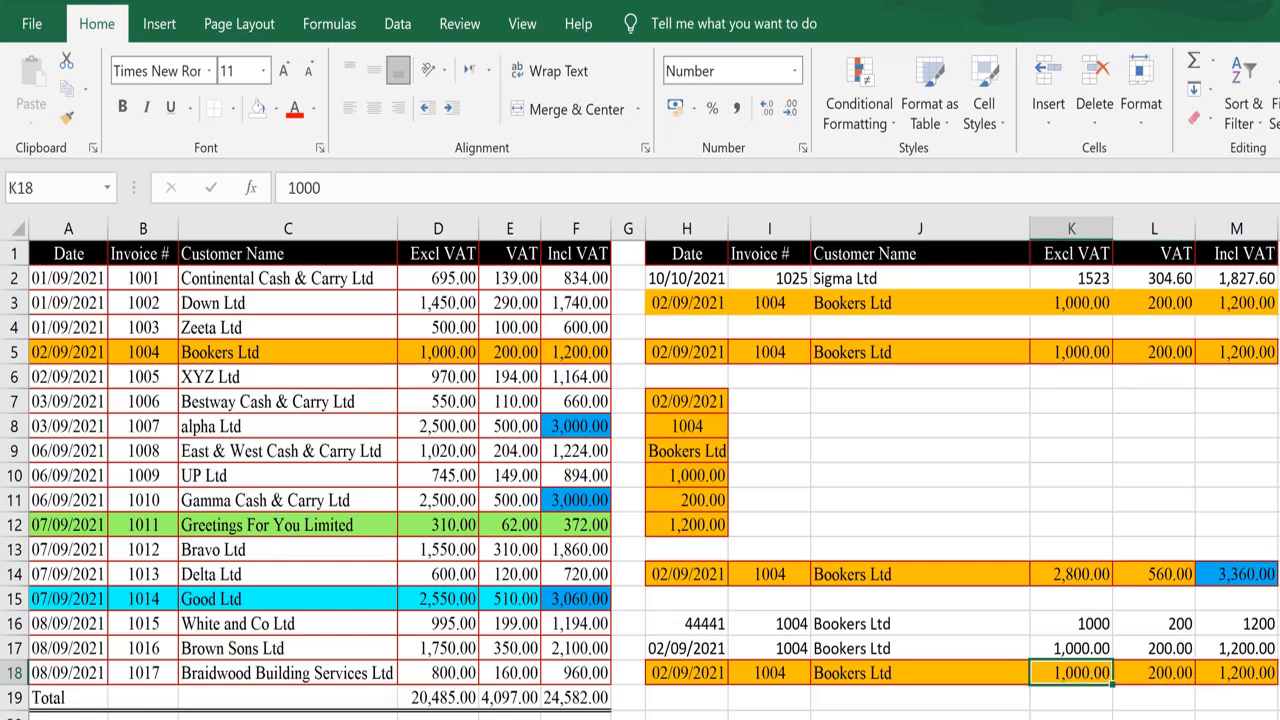
key("F2")
key("ctrl+Return")
key("Right")
key("F2")
key("ctrl+Return")
key("Right")
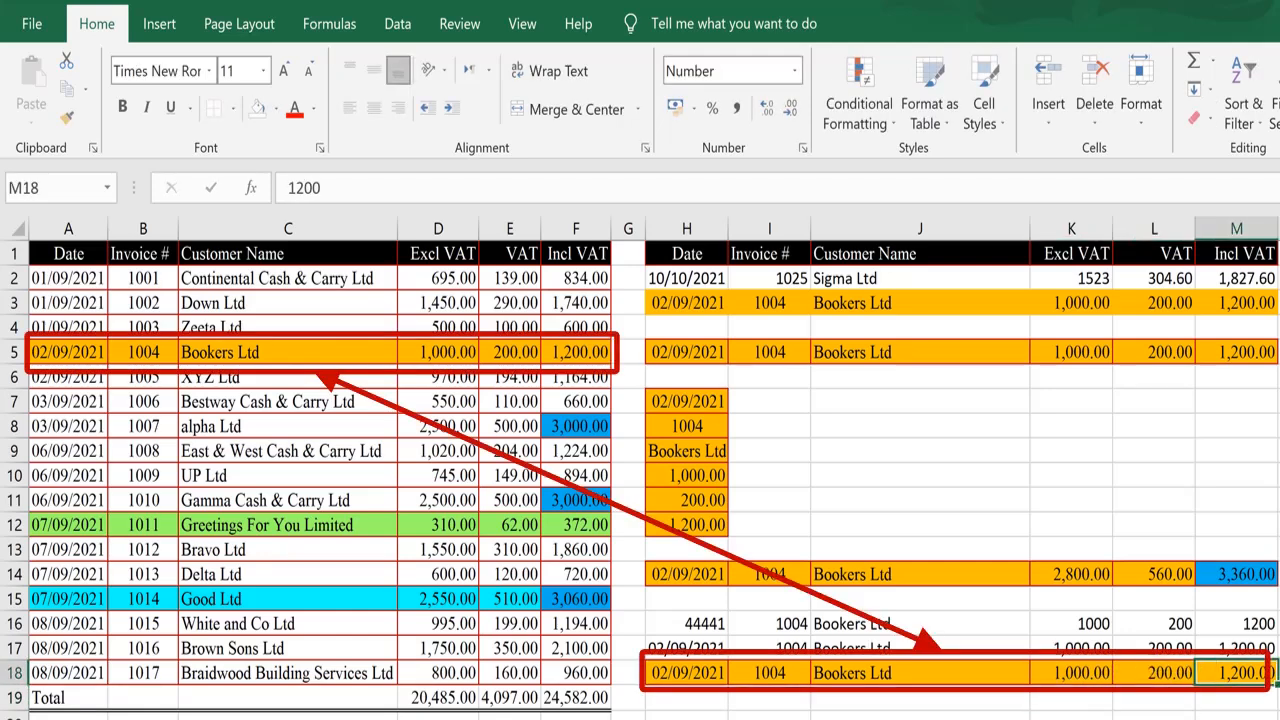
left_click(687, 673)
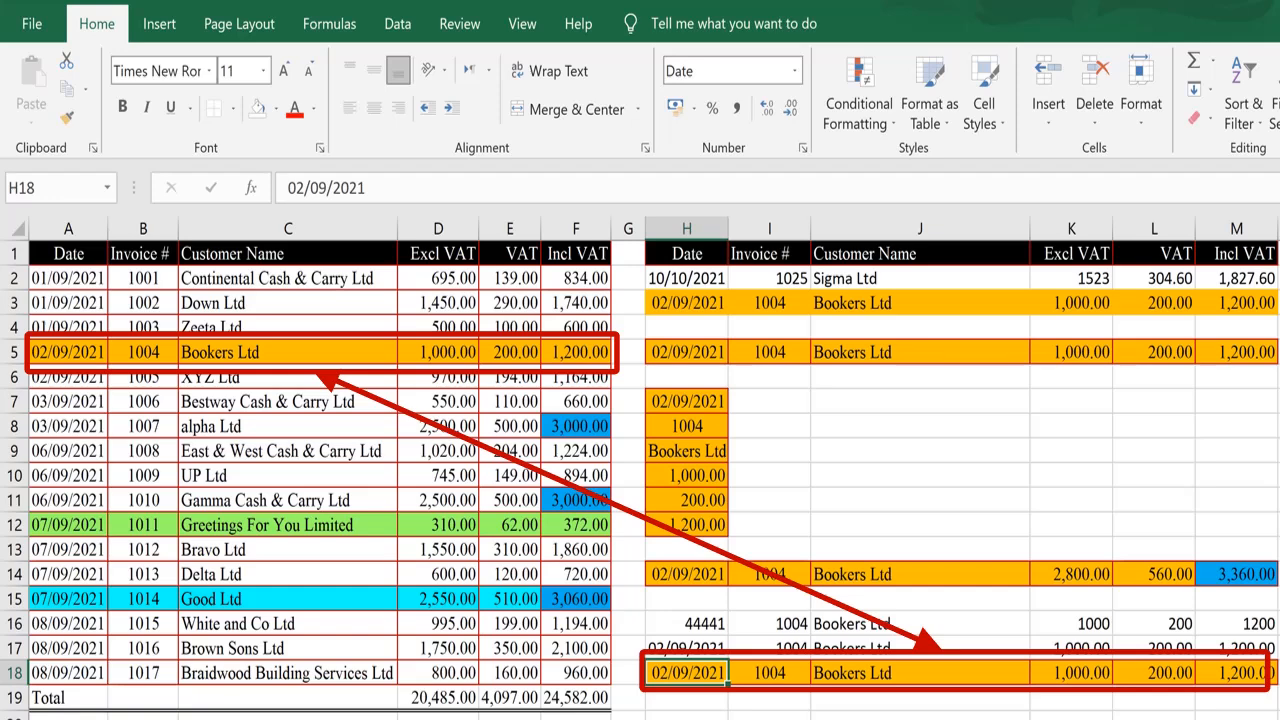
key("ctrl+shift+Right")
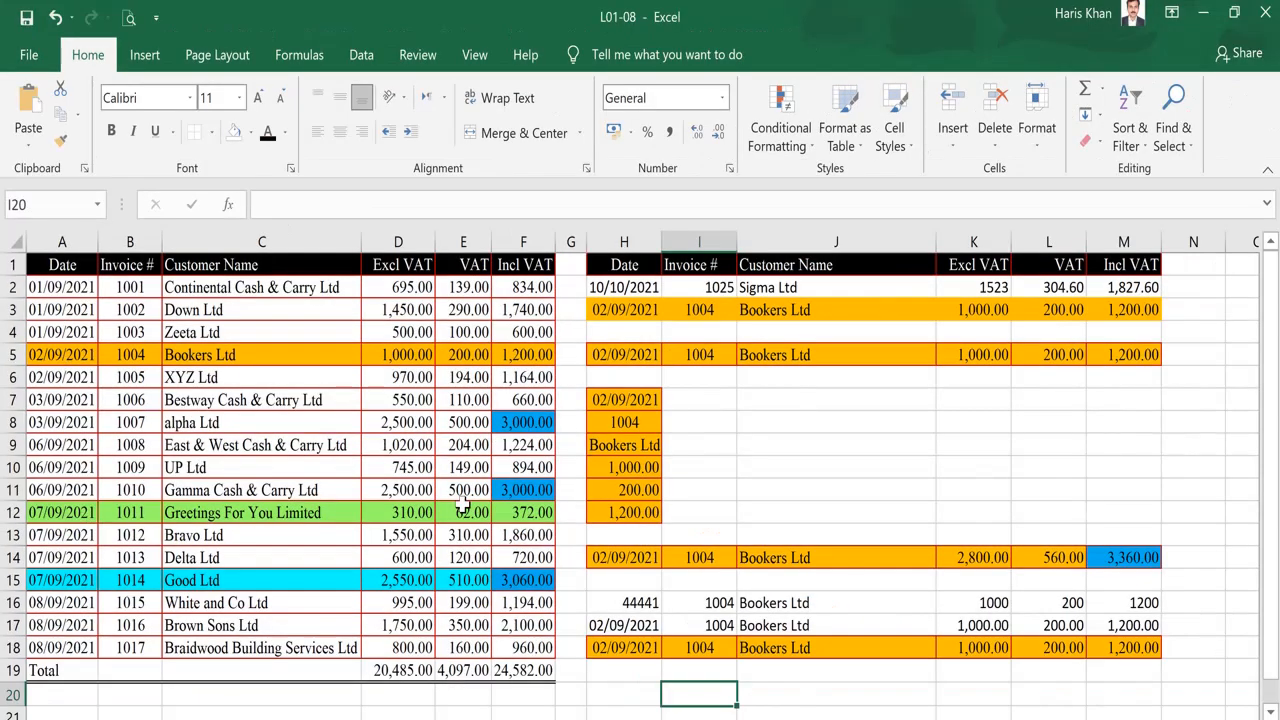
Copy row B12:F12 and paste it into I20 as a Linked Picture.
left_click(155, 525)
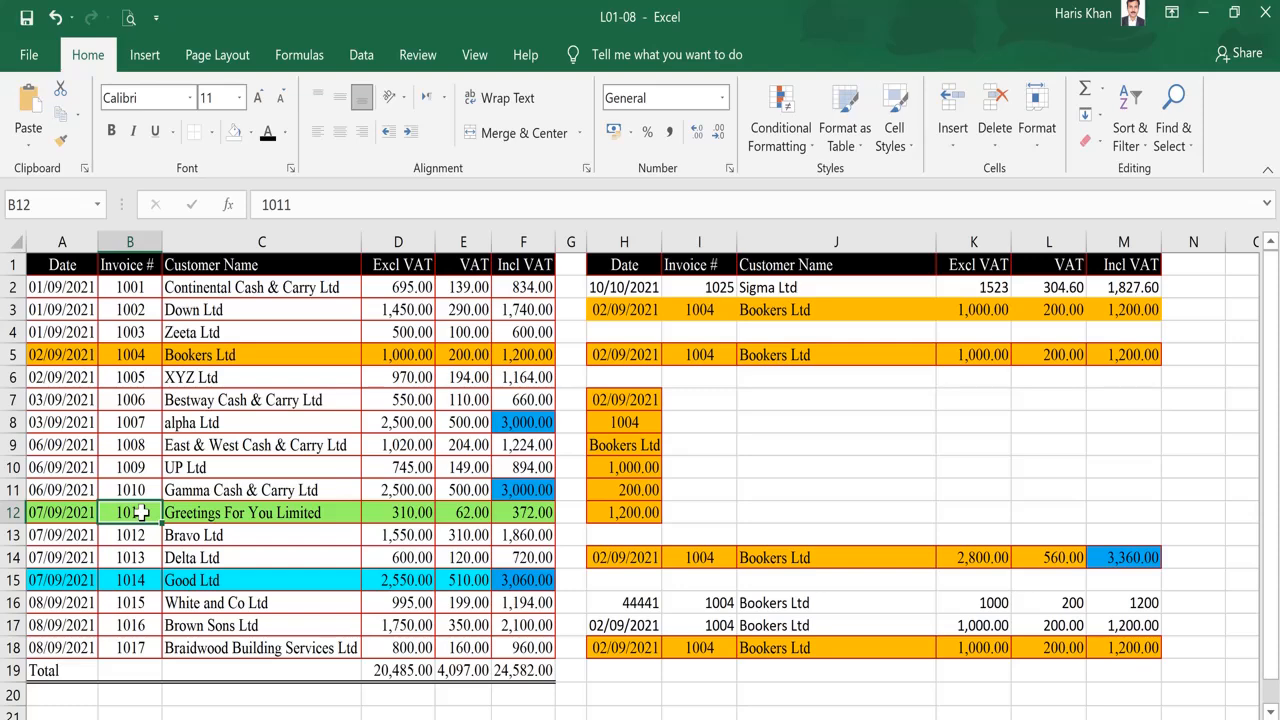
key("shift+Right")
key("shift+Right")
key("shift+Right")
key("shift+Right")
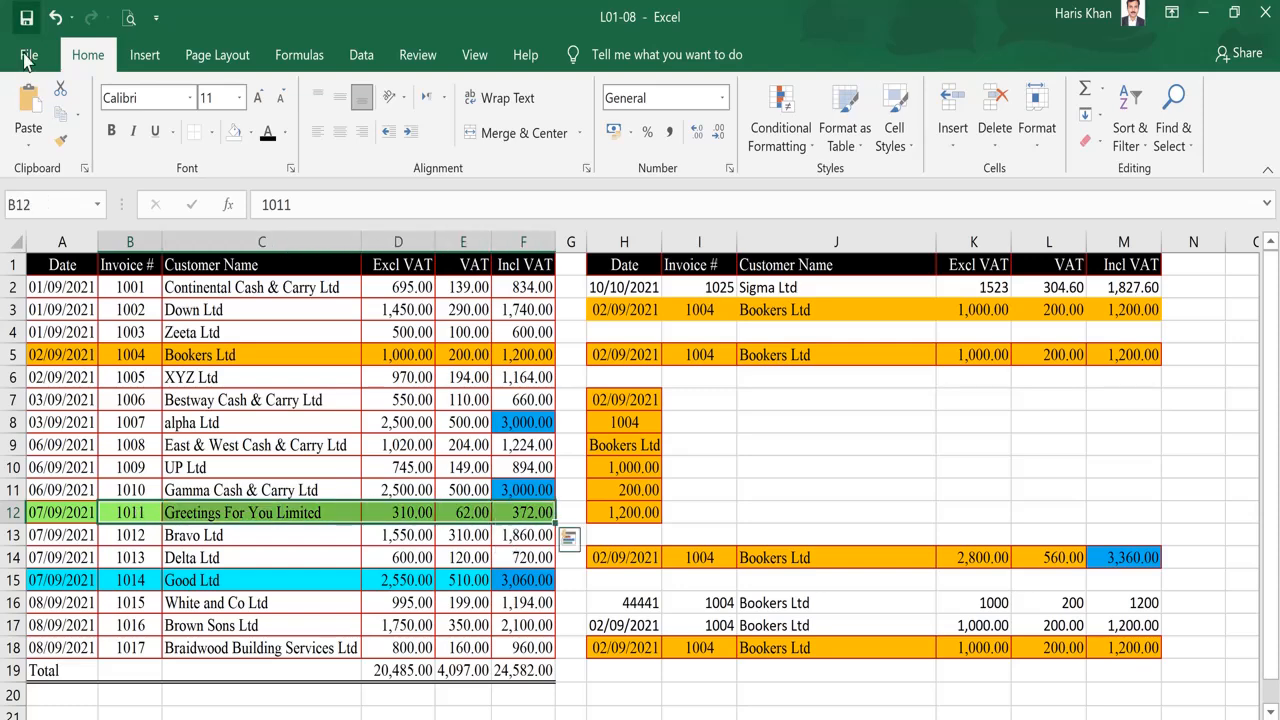
left_click(61, 115)
left_click(669, 685)
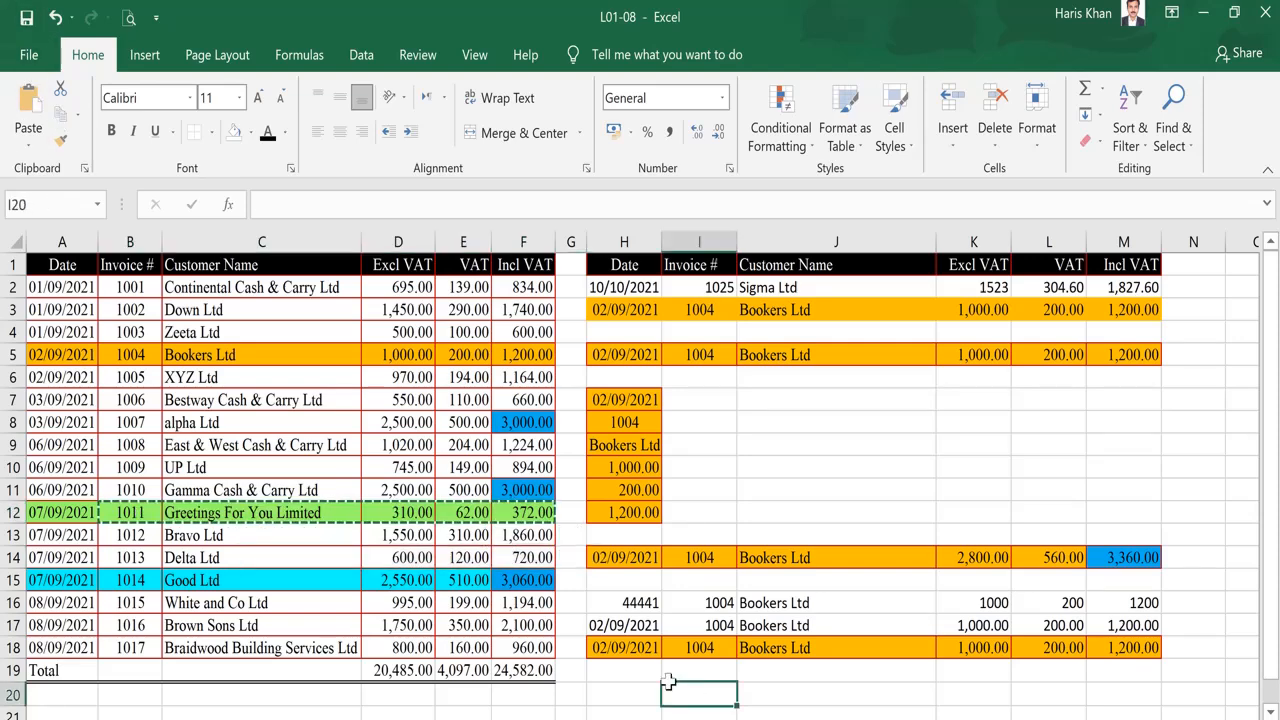
left_click(29, 152)
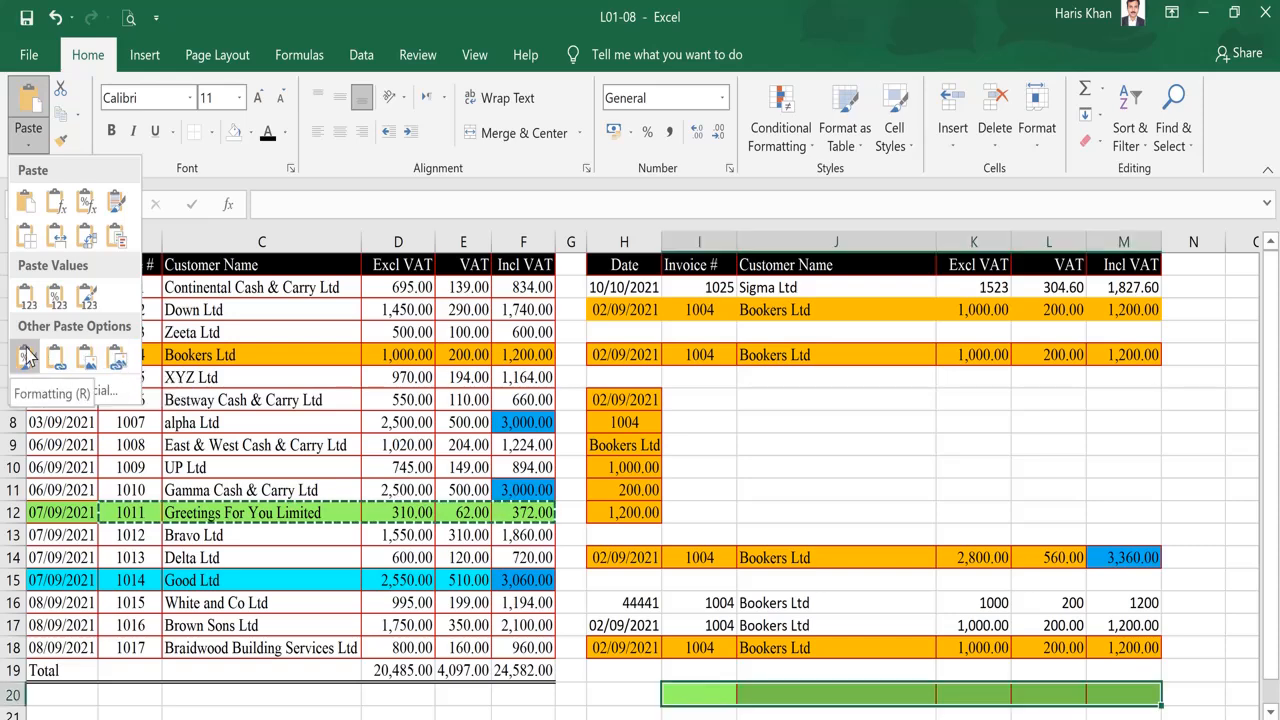
left_click(116, 366)
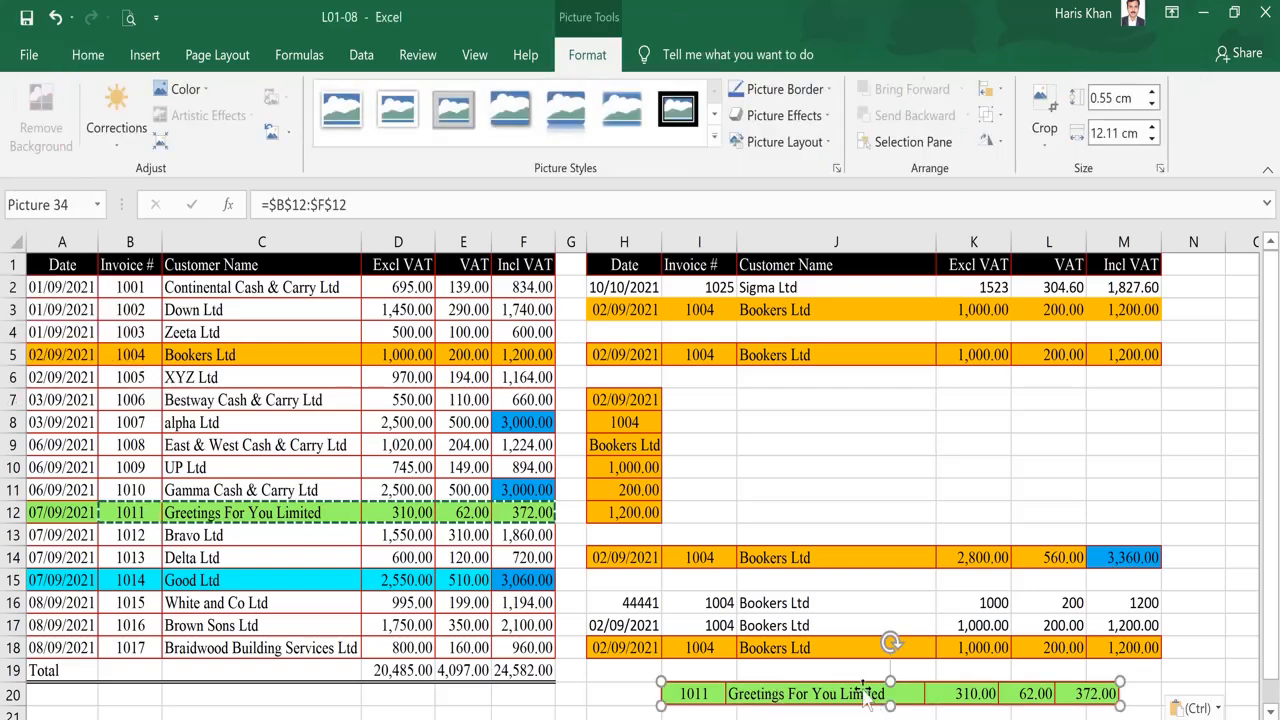
Rotate the linked picture diagonally and highlight its =$B$12:$F$12 reference formula.
left_click_drag(864, 690, 895, 418)
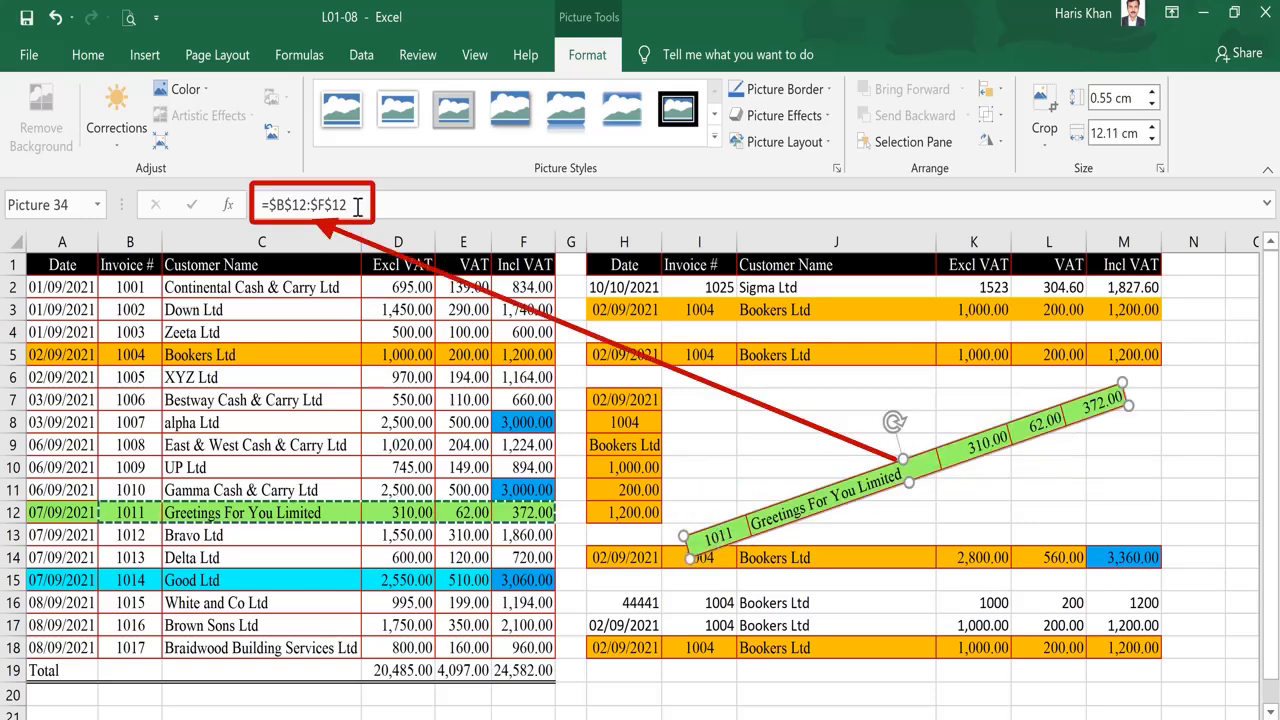
left_click_drag(352, 205, 257, 208)
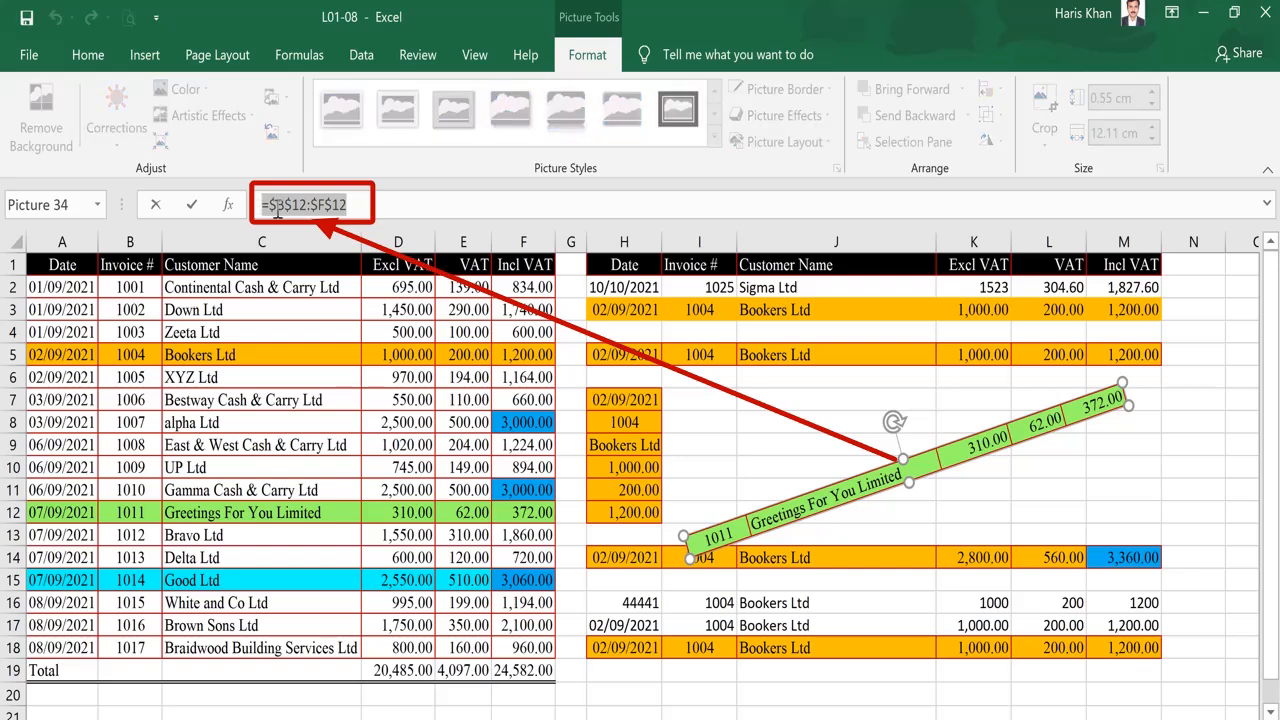
key("Escape")
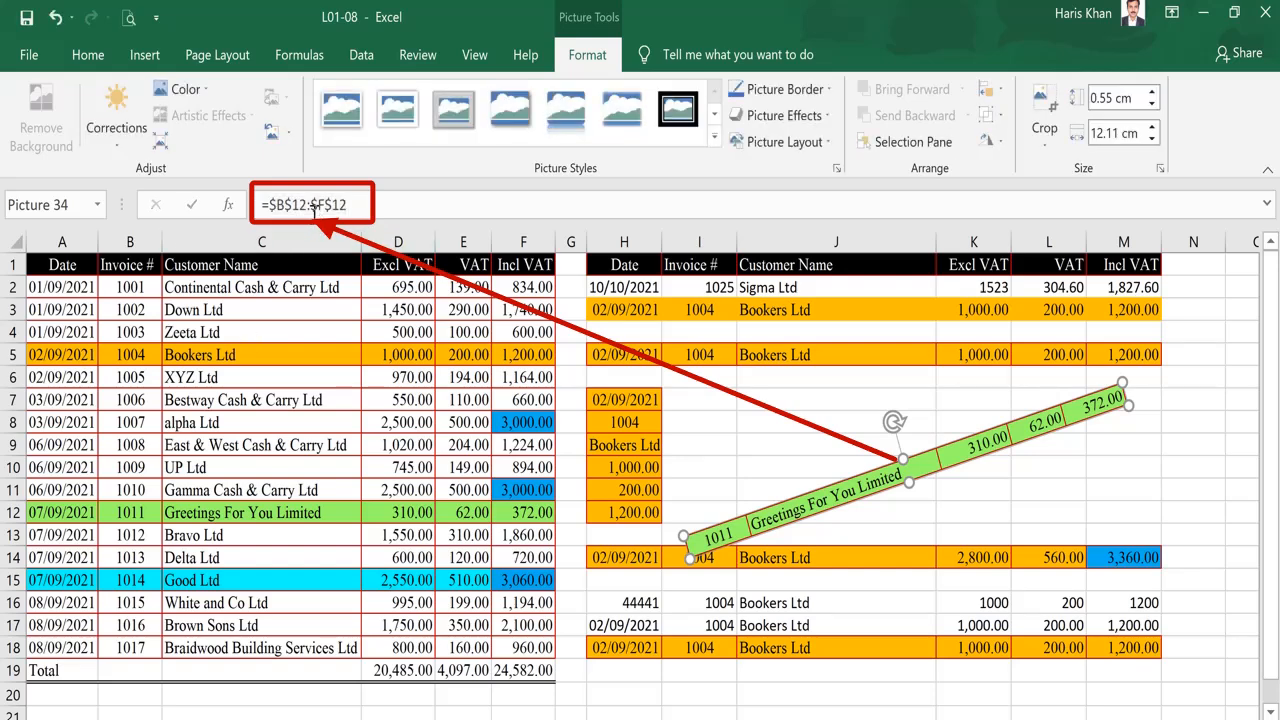